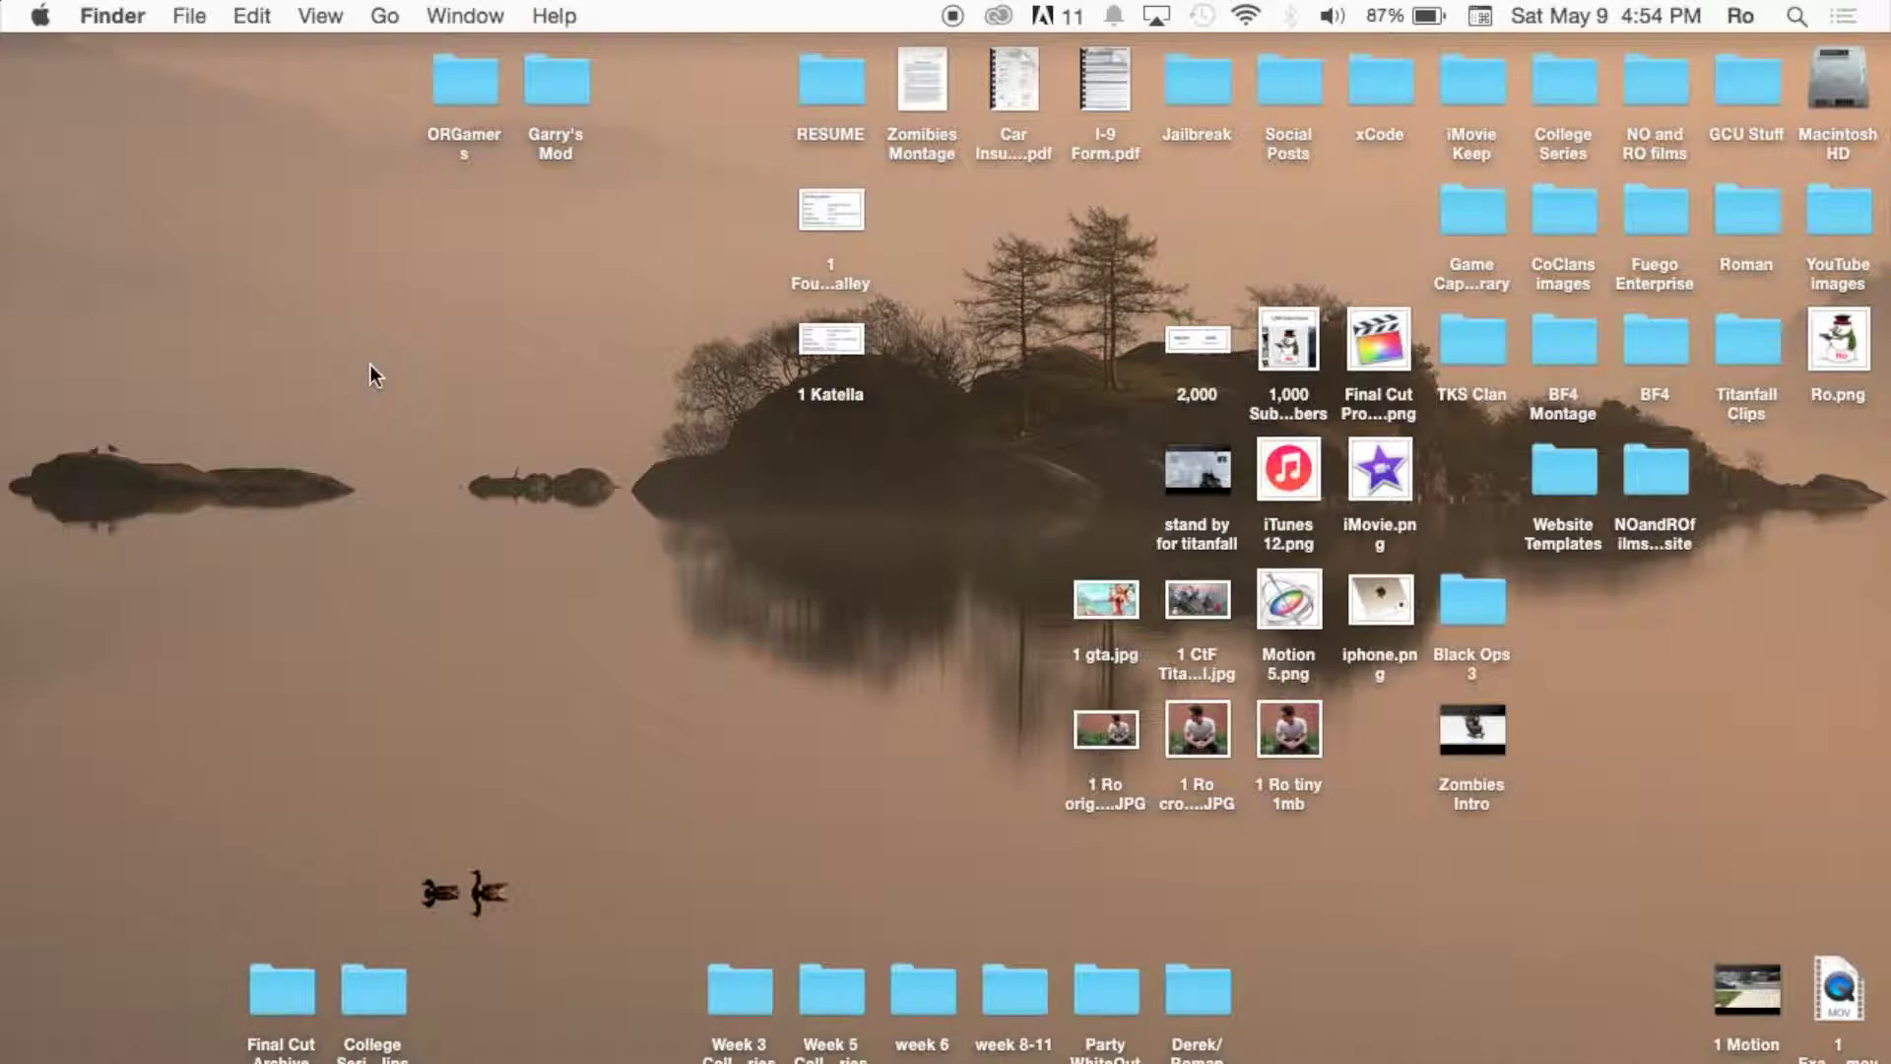
- Launch Final Cut Pro from the Dock
{"action": "mouse_move", "coordinate": [25, 513]}
{"action": "left_click", "coordinate": [30, 436]}
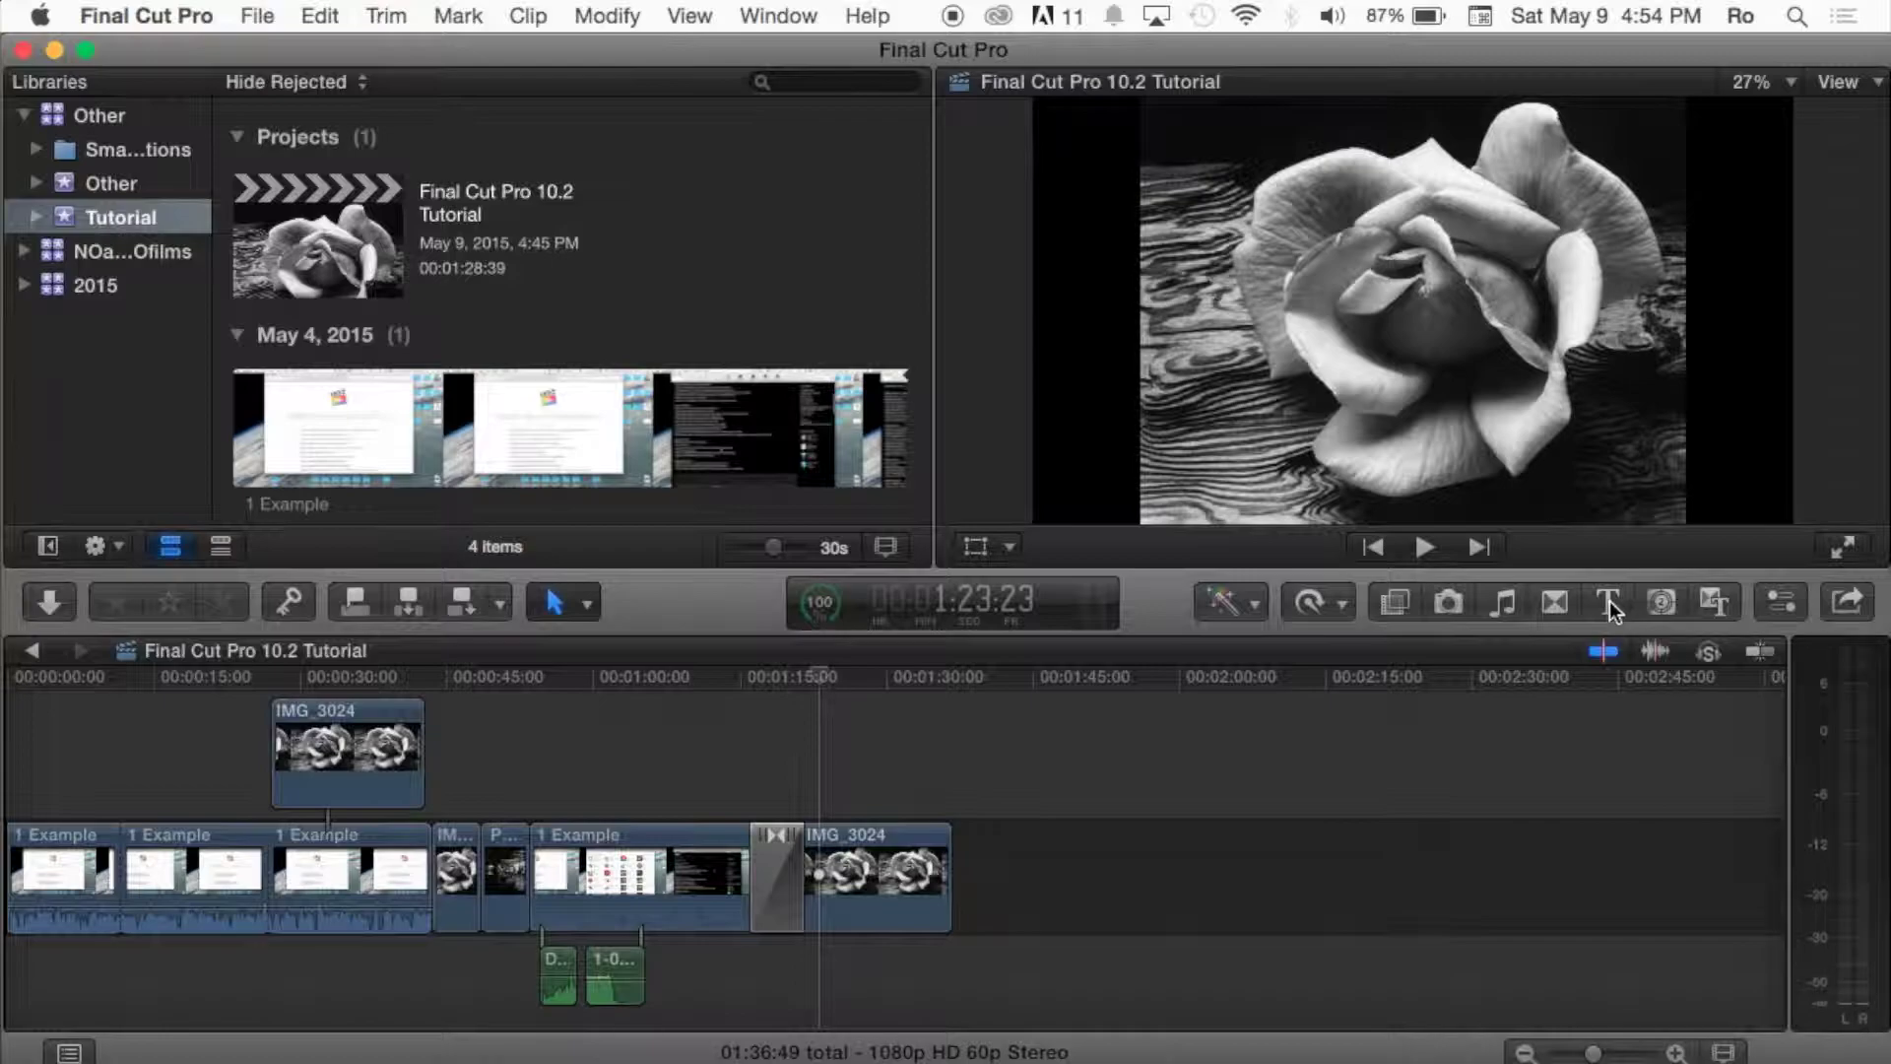
- Open the Titles and Generators browser for the Final Cut Pro 10.2 Tutorial project
{"action": "left_click", "coordinate": [1609, 602]}
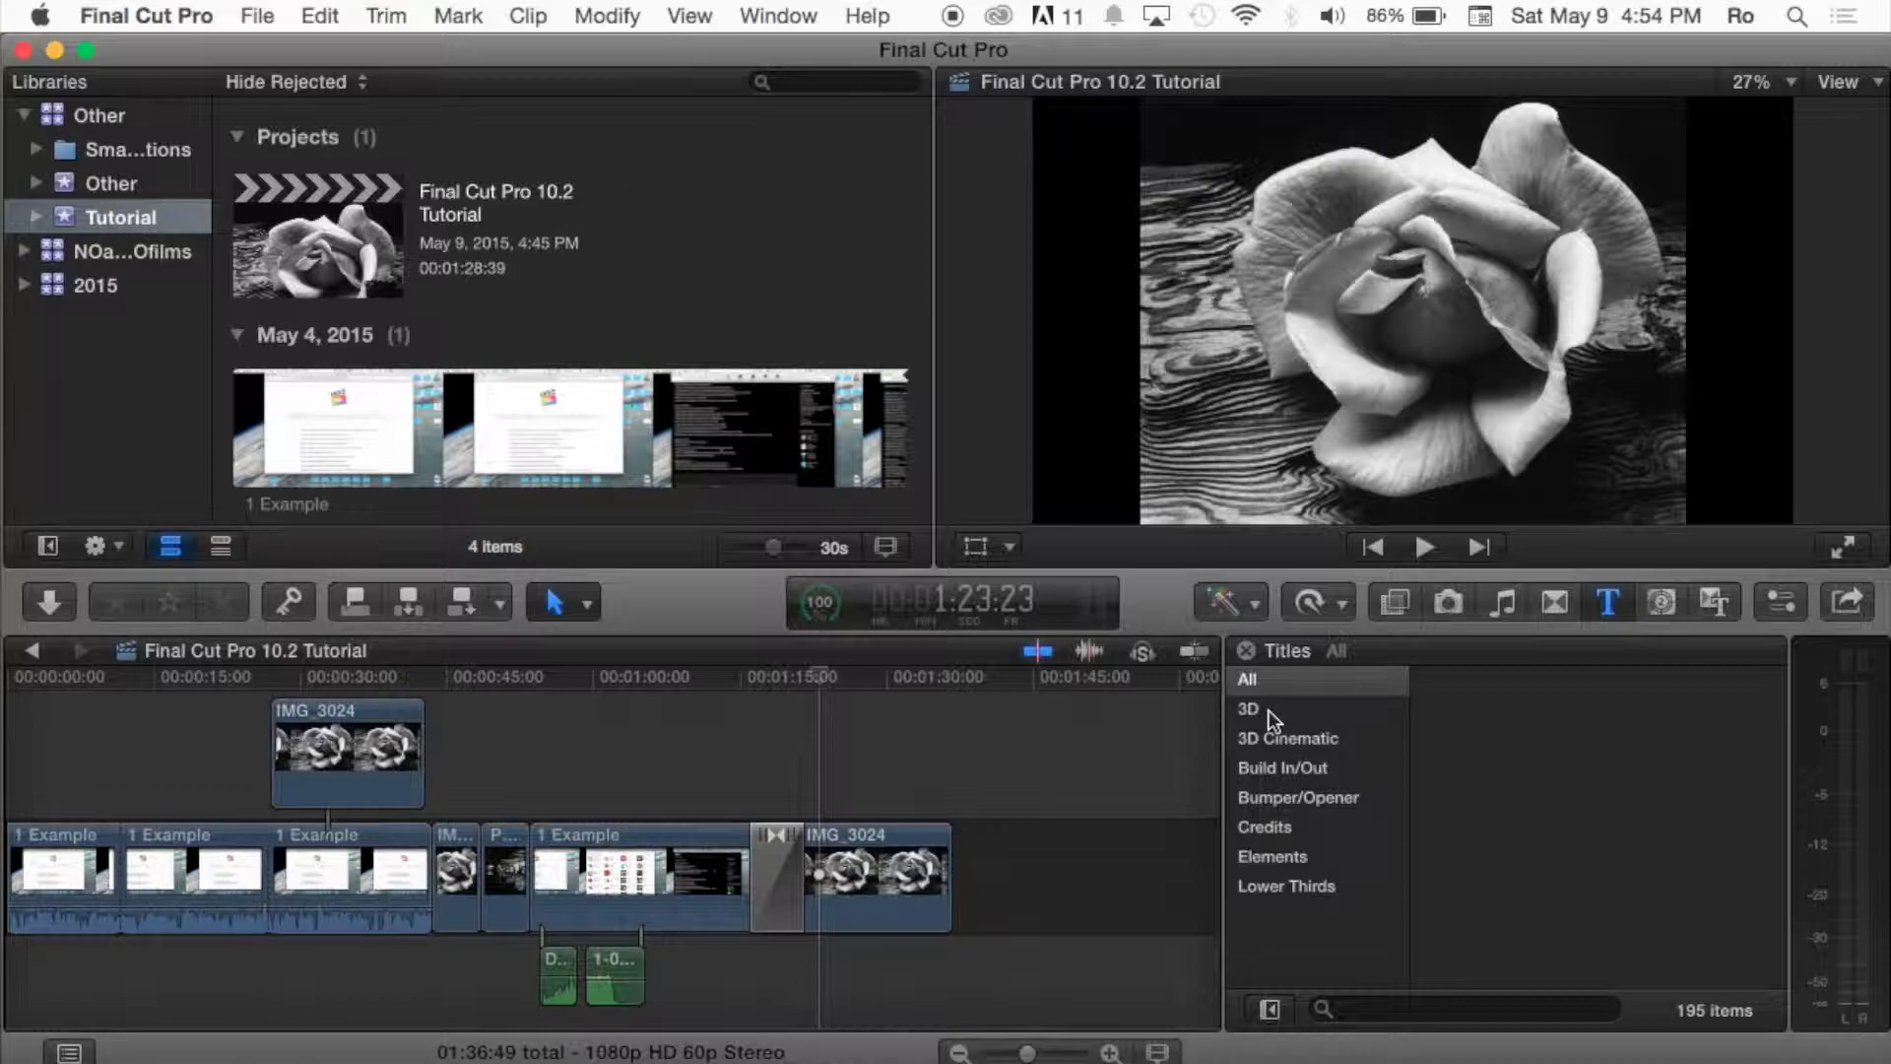
- Show all title categories, skim through the title previews, and select Basic Title
{"action": "left_click", "coordinate": [1326, 686]}
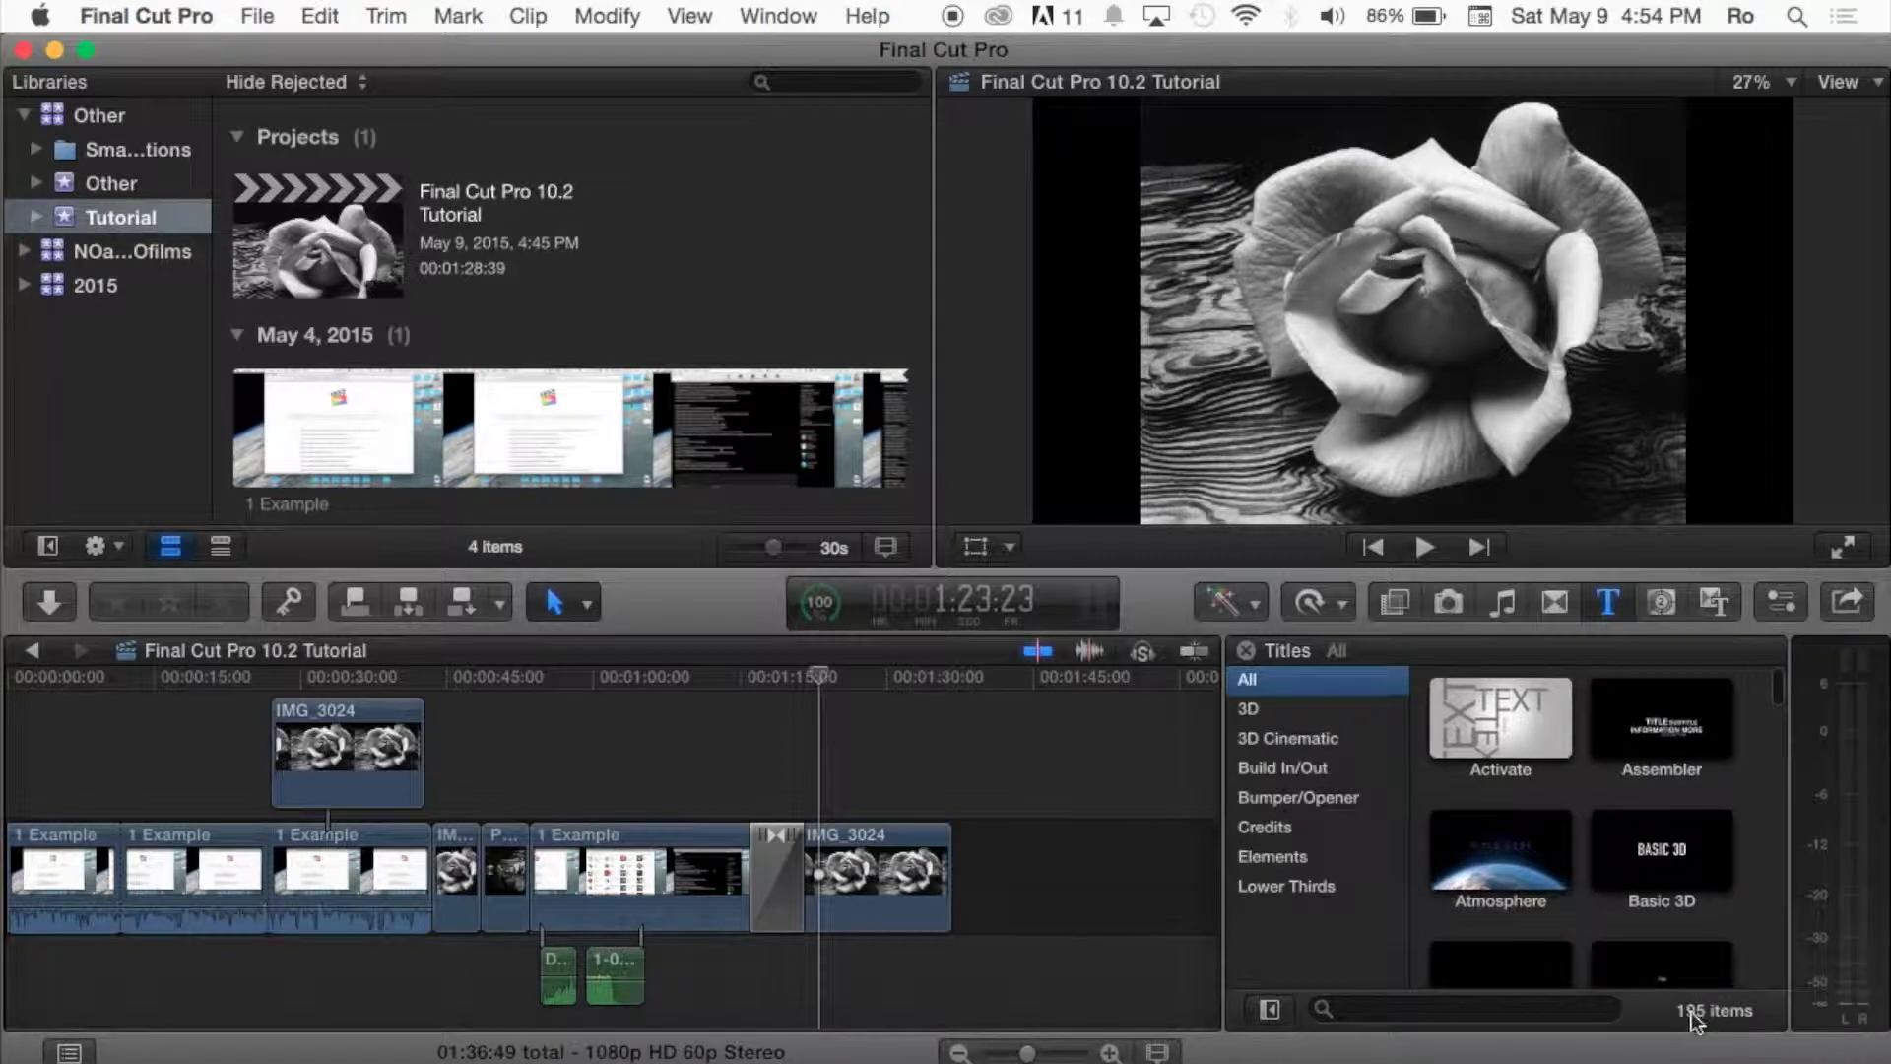
{"action": "scroll", "coordinate": [1684, 845], "scroll_direction": "down", "scroll_amount": 5}
{"action": "scroll", "coordinate": [1683, 844], "scroll_direction": "up", "scroll_amount": 4}
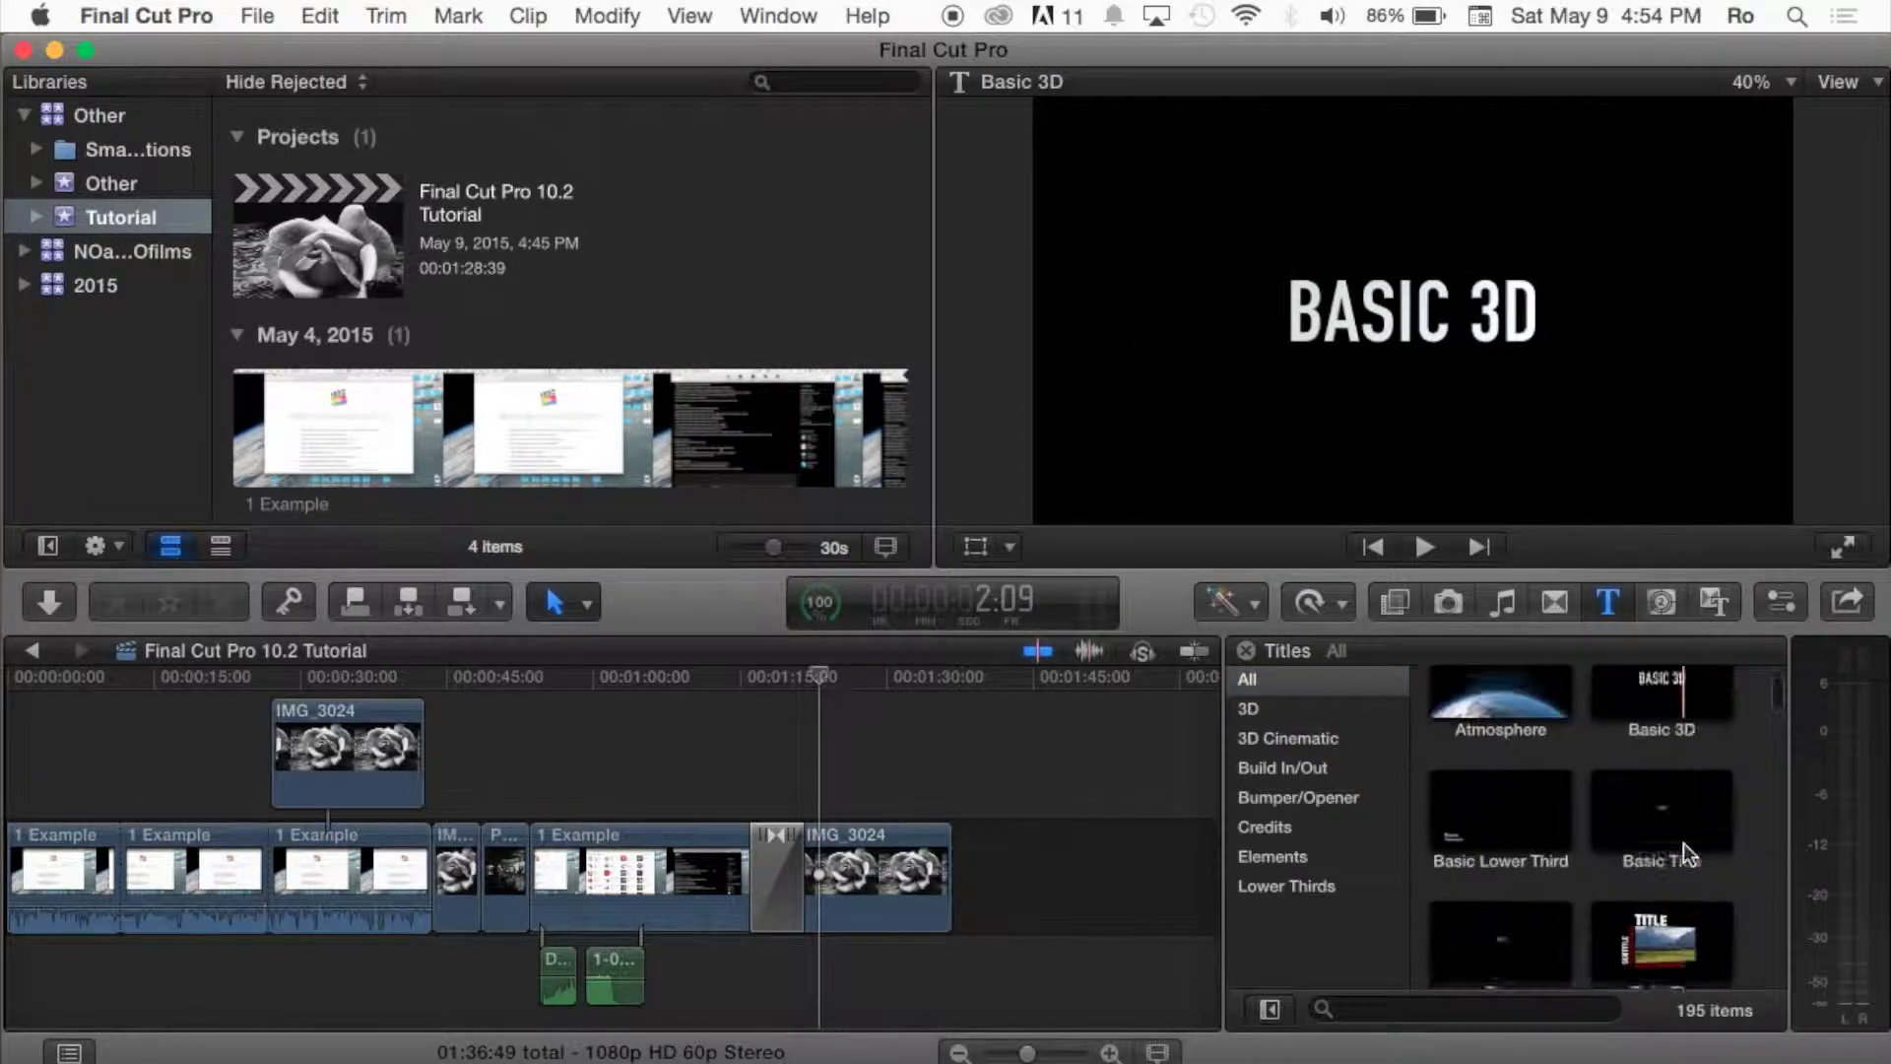
{"action": "scroll", "coordinate": [1682, 843], "scroll_direction": "up", "scroll_amount": 1}
{"action": "scroll", "coordinate": [1682, 843], "scroll_direction": "down", "scroll_amount": 10}
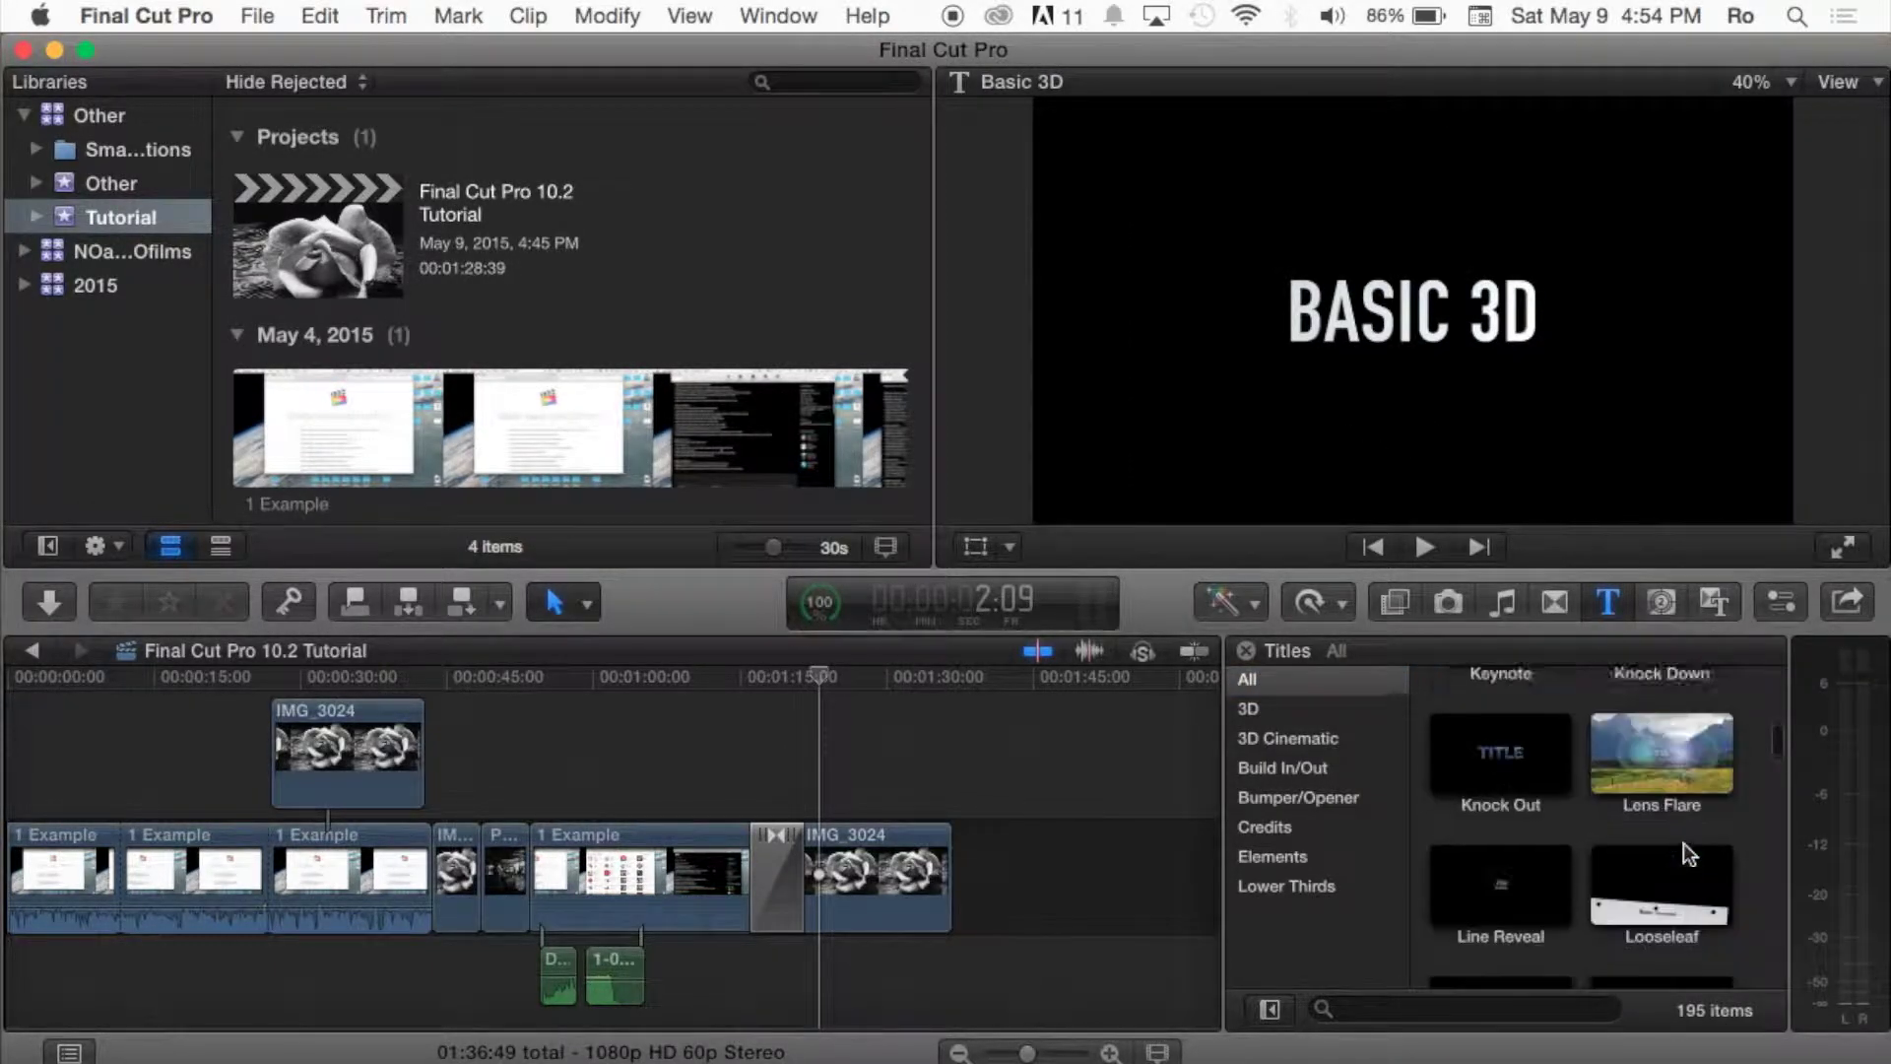
{"action": "scroll", "coordinate": [1682, 843], "scroll_direction": "up", "scroll_amount": 3}
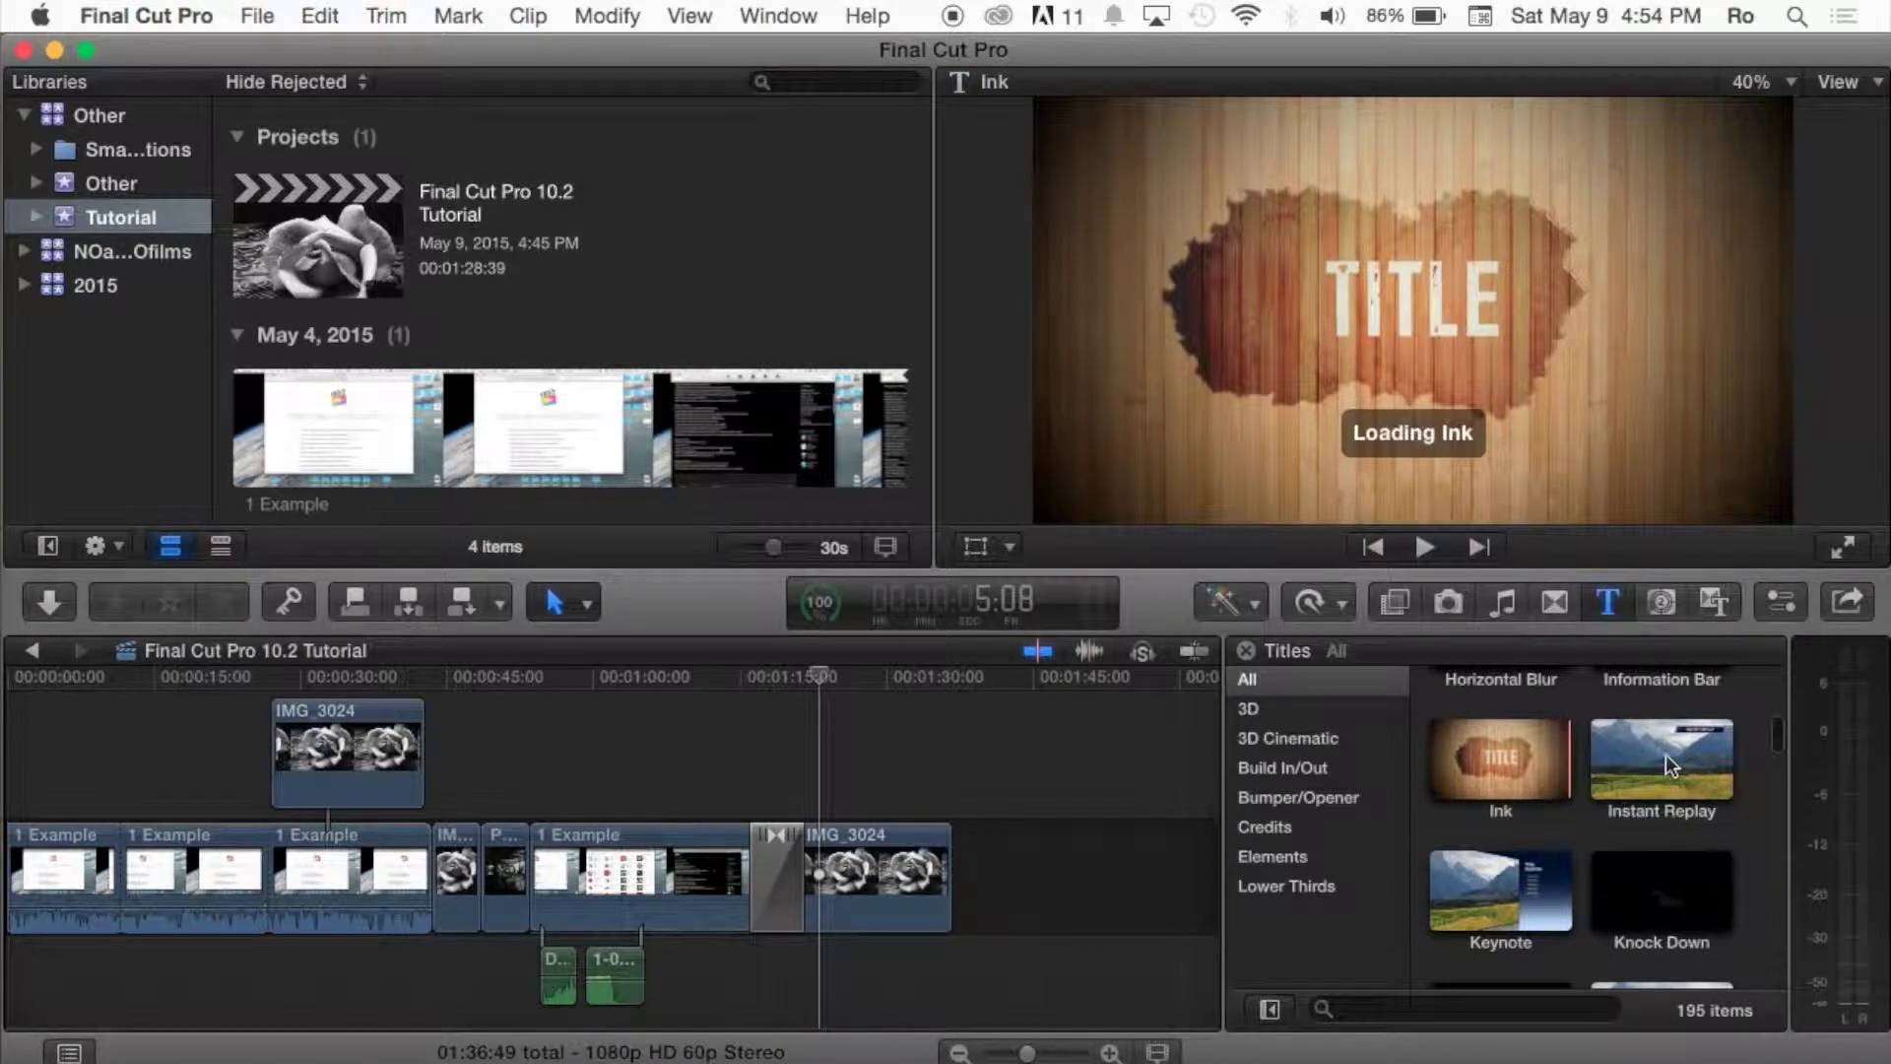
{"action": "scroll", "coordinate": [1629, 760], "scroll_direction": "down", "scroll_amount": 1}
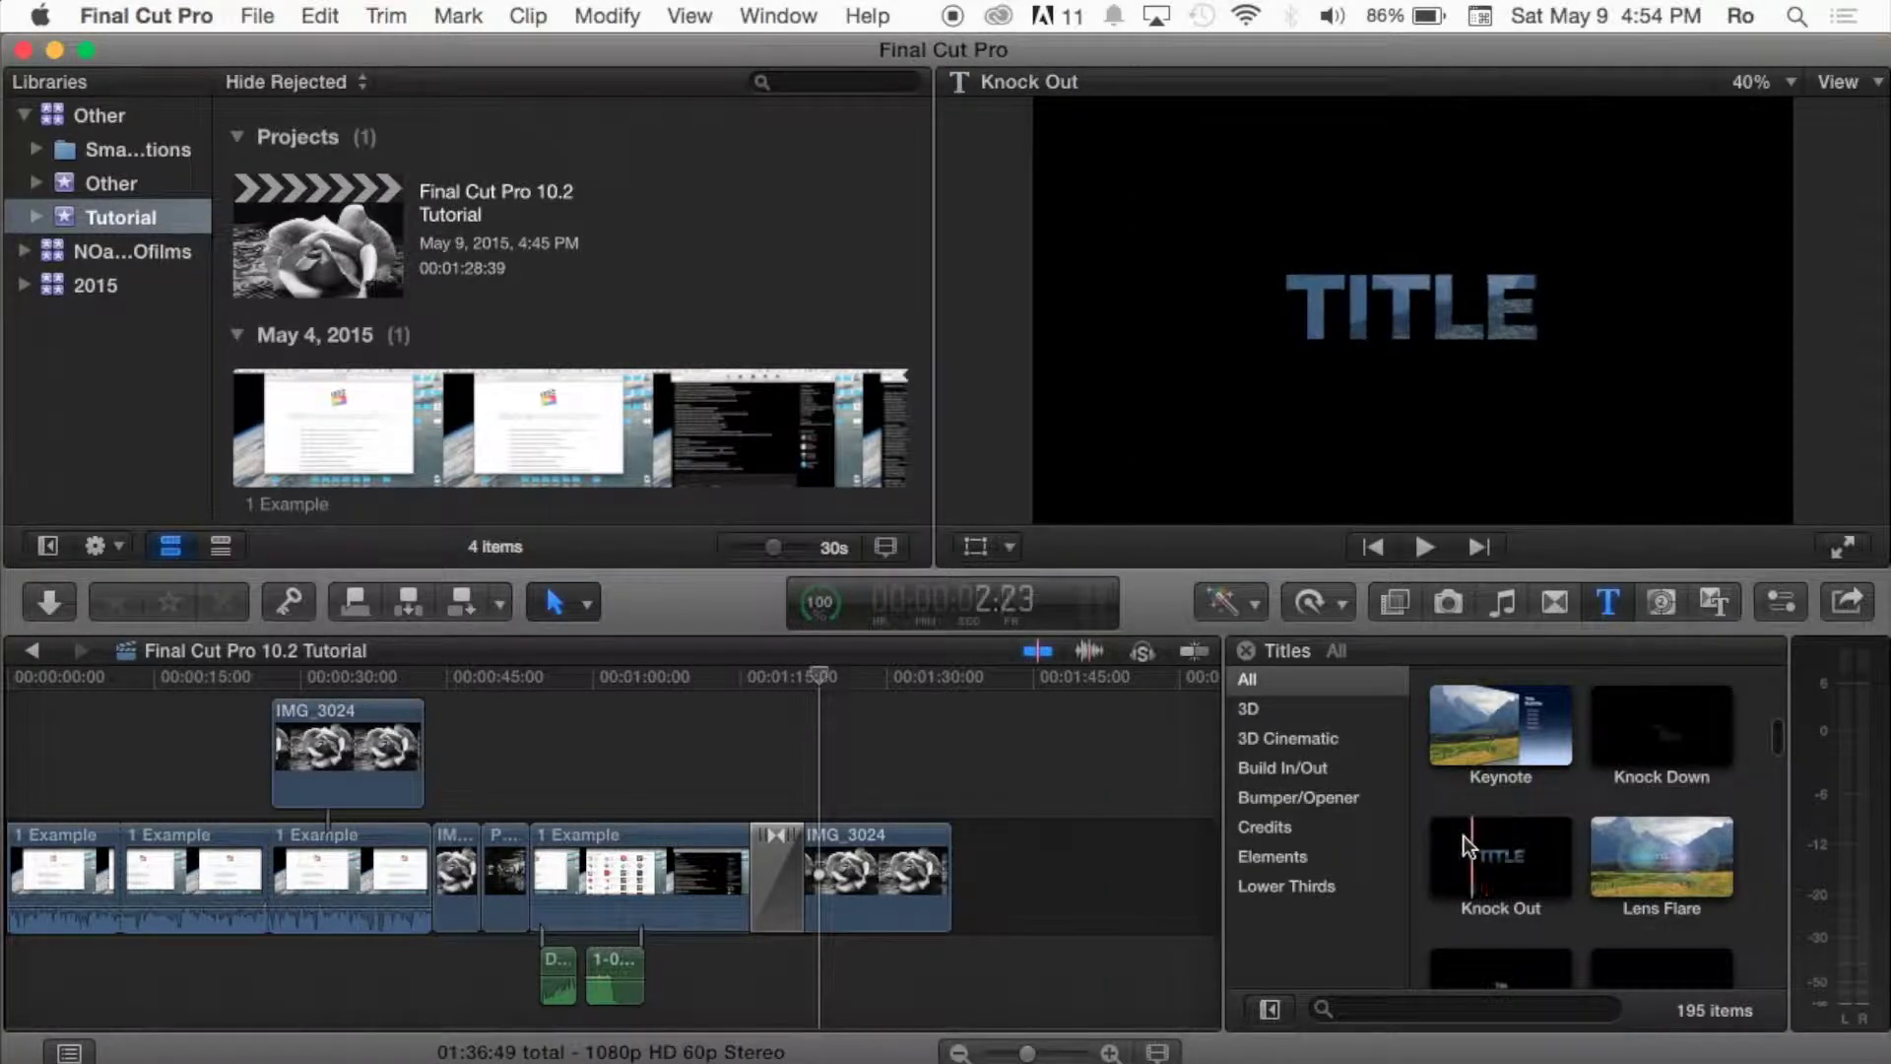
{"action": "scroll", "coordinate": [1476, 832], "scroll_direction": "down", "scroll_amount": 2}
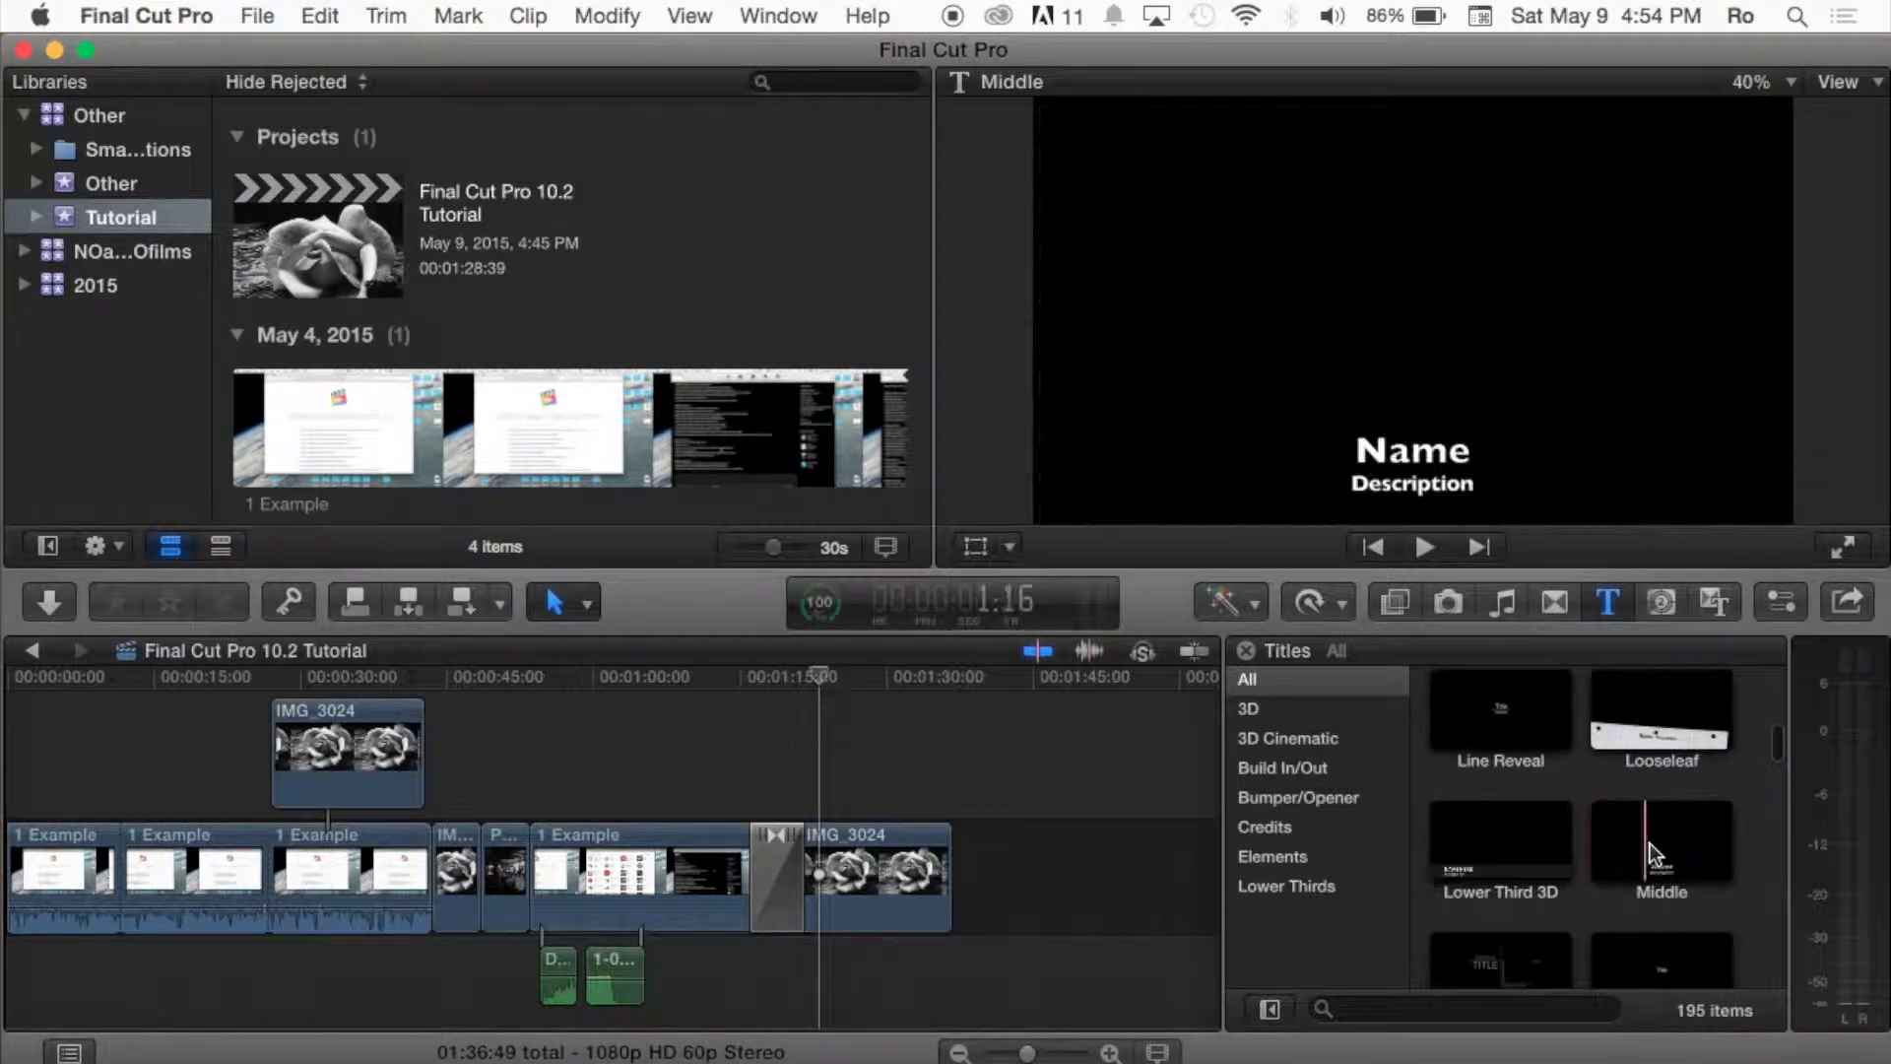
{"action": "scroll", "coordinate": [1665, 847], "scroll_direction": "down", "scroll_amount": 2}
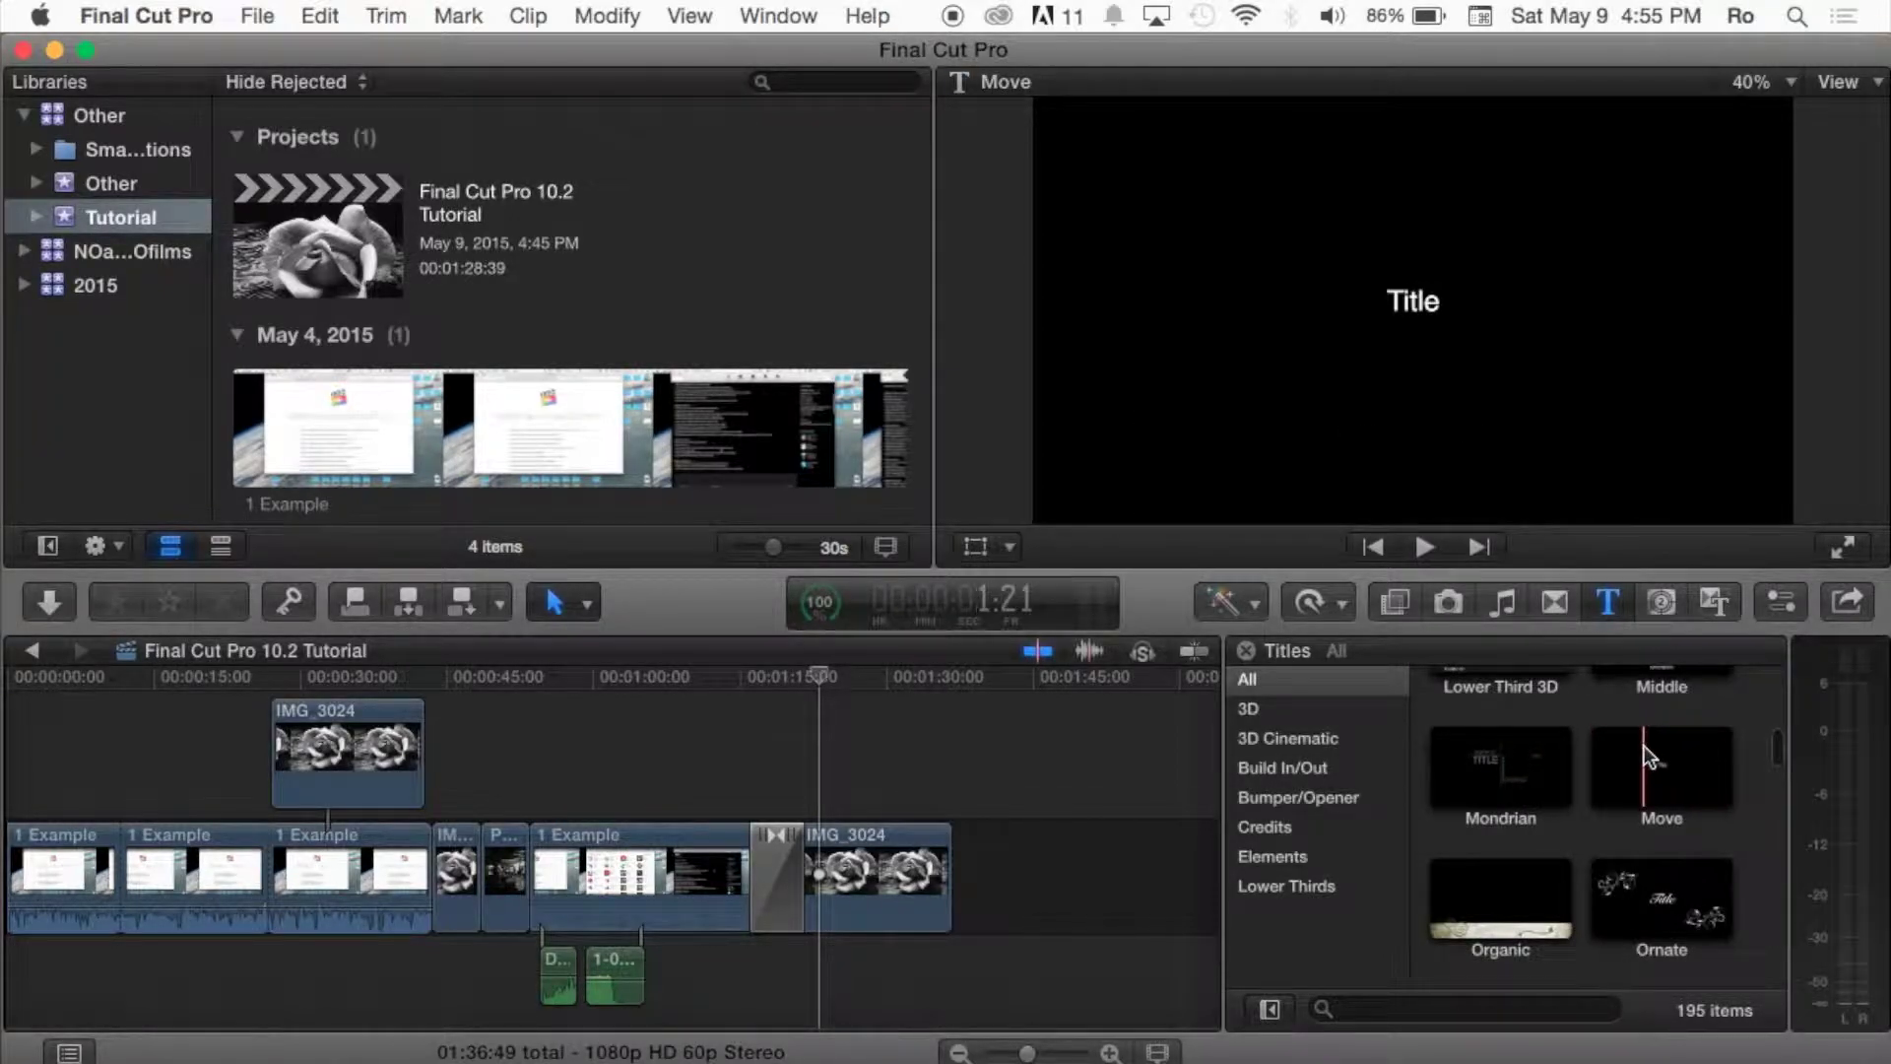
{"action": "scroll", "coordinate": [1672, 749], "scroll_direction": "up", "scroll_amount": 10}
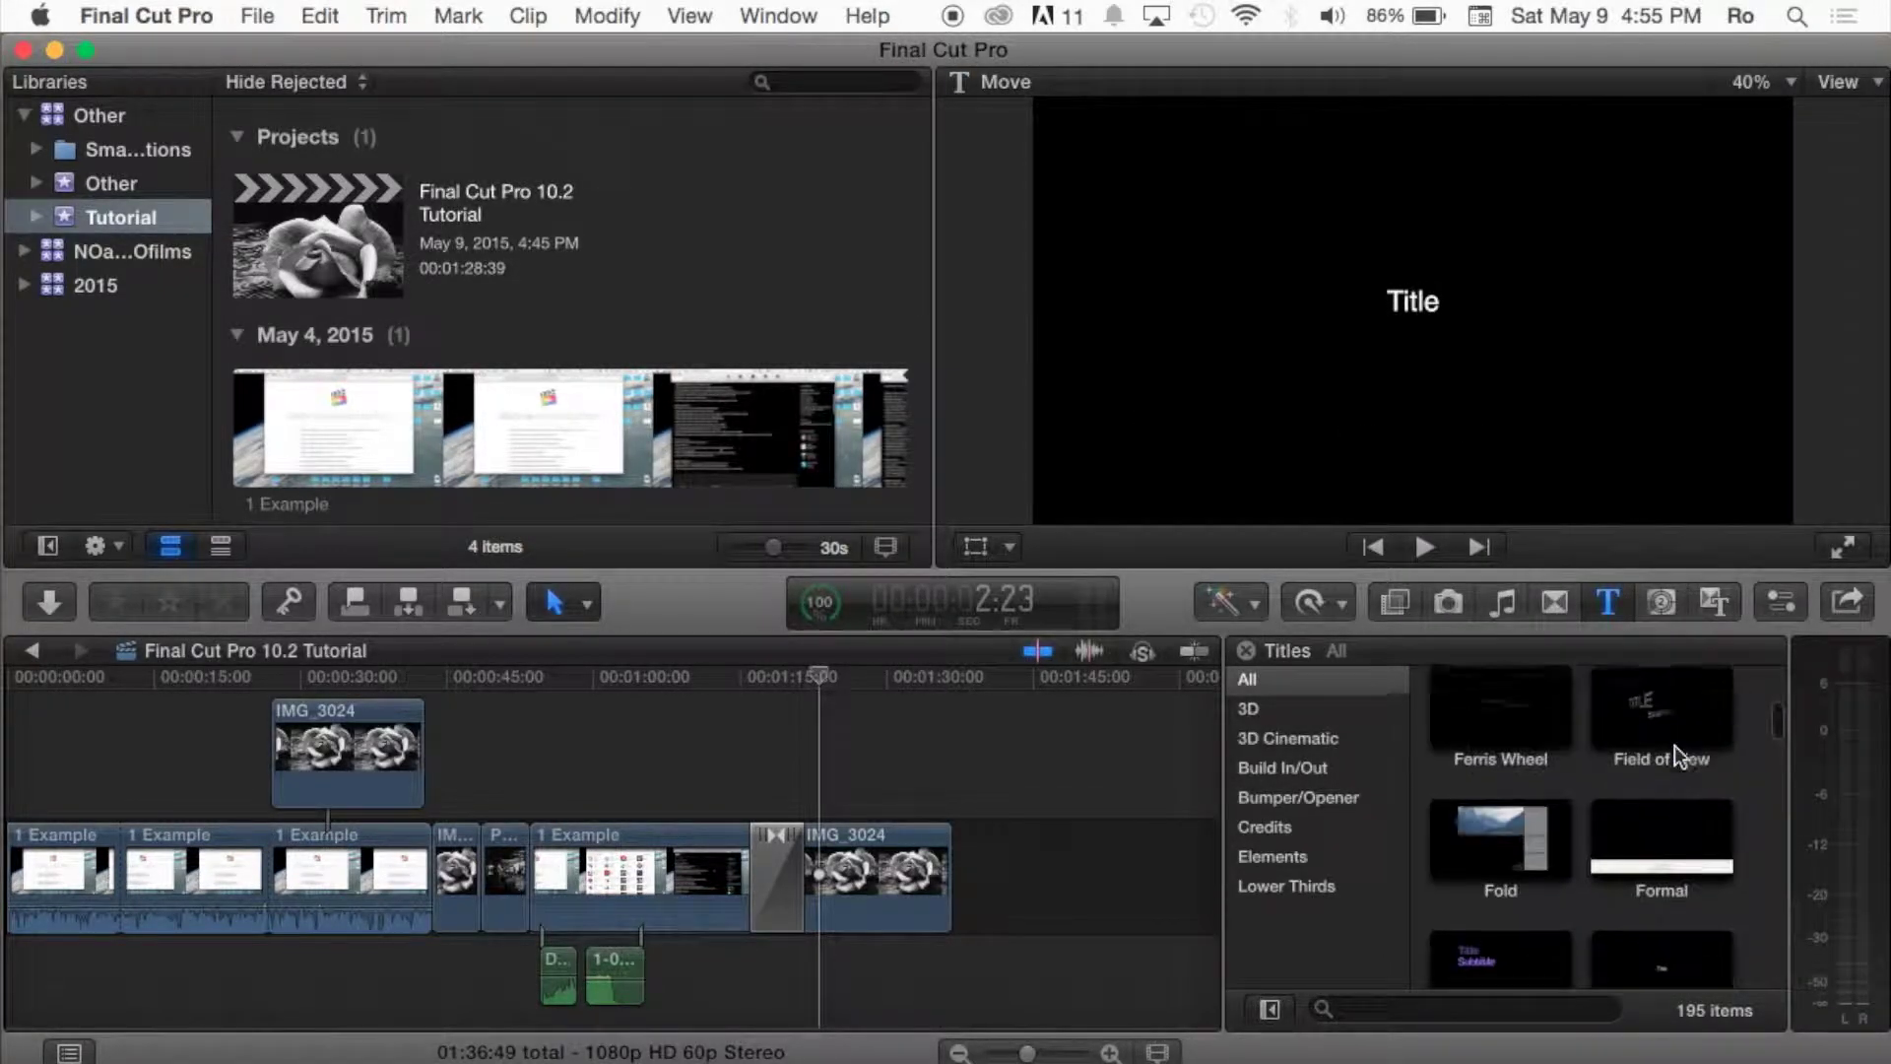
{"action": "scroll", "coordinate": [1674, 747], "scroll_direction": "down", "scroll_amount": 3}
{"action": "scroll", "coordinate": [1675, 747], "scroll_direction": "up", "scroll_amount": 10}
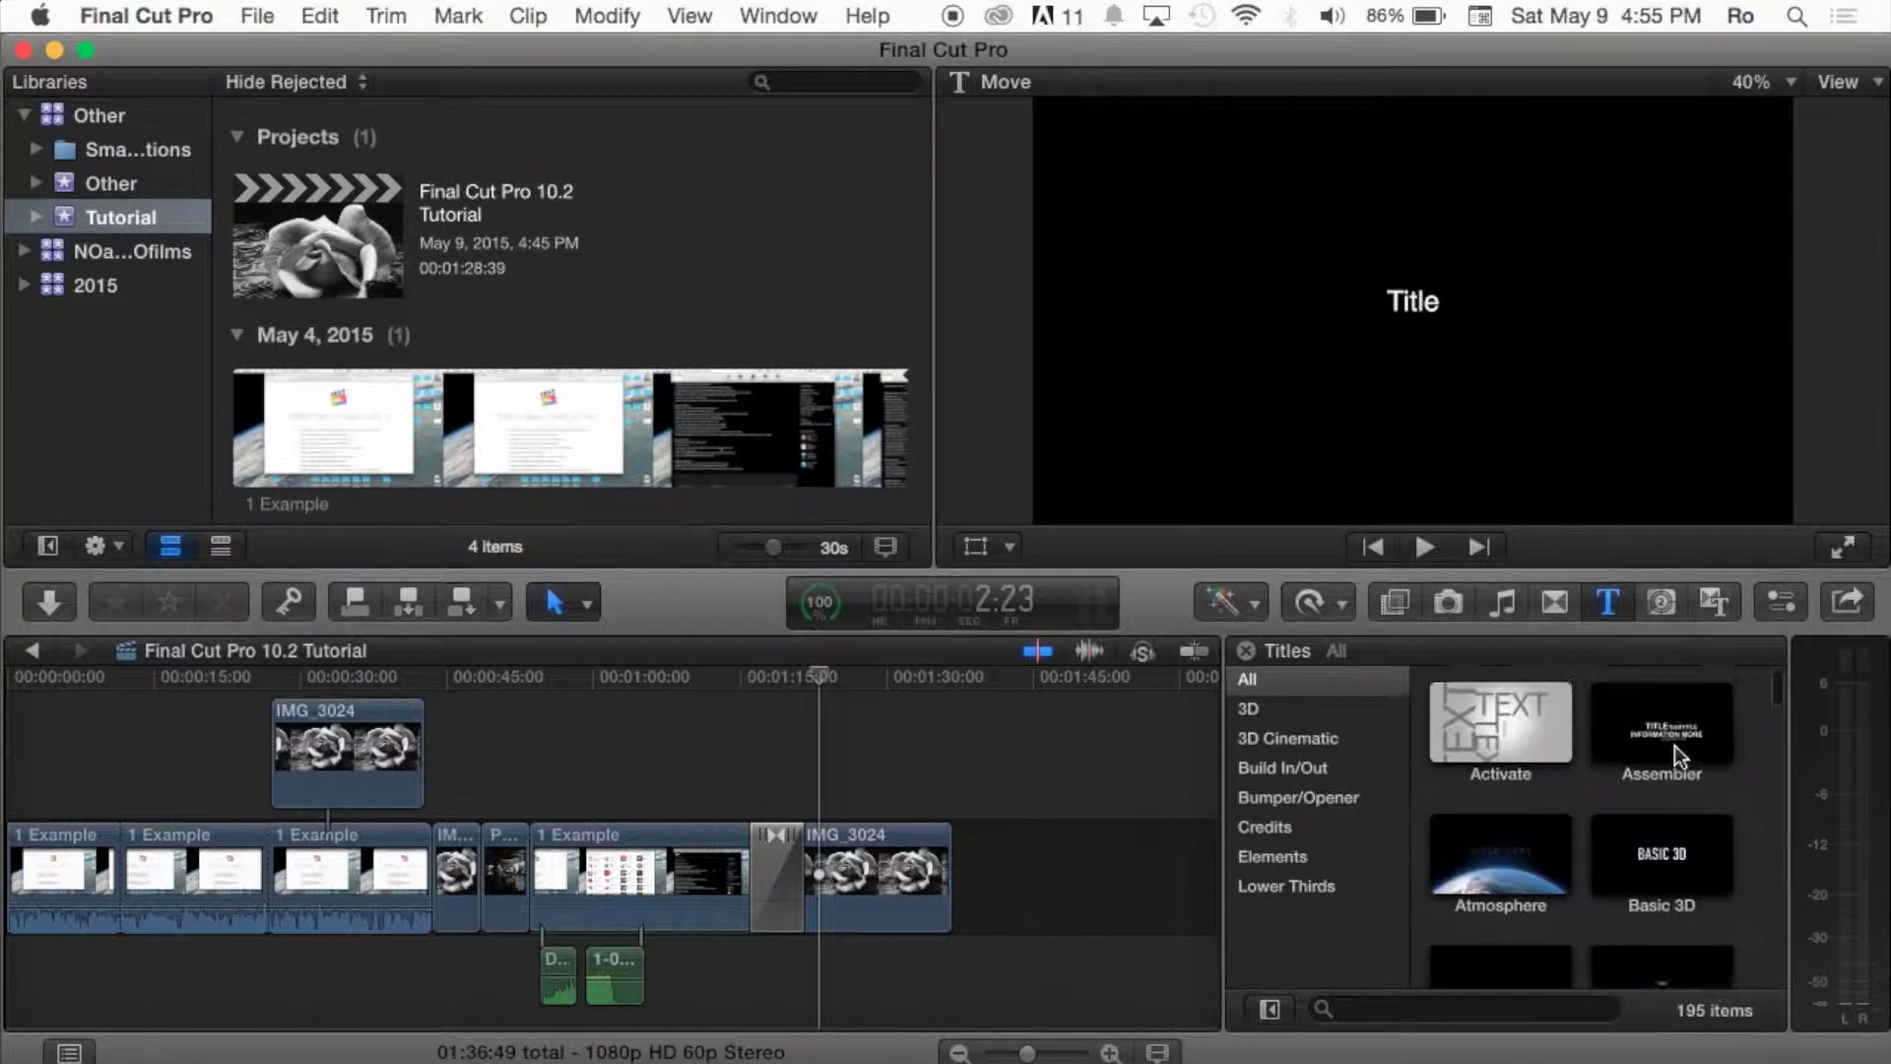
{"action": "scroll", "coordinate": [1675, 746], "scroll_direction": "down", "scroll_amount": 3}
{"action": "left_click", "coordinate": [1635, 794]}
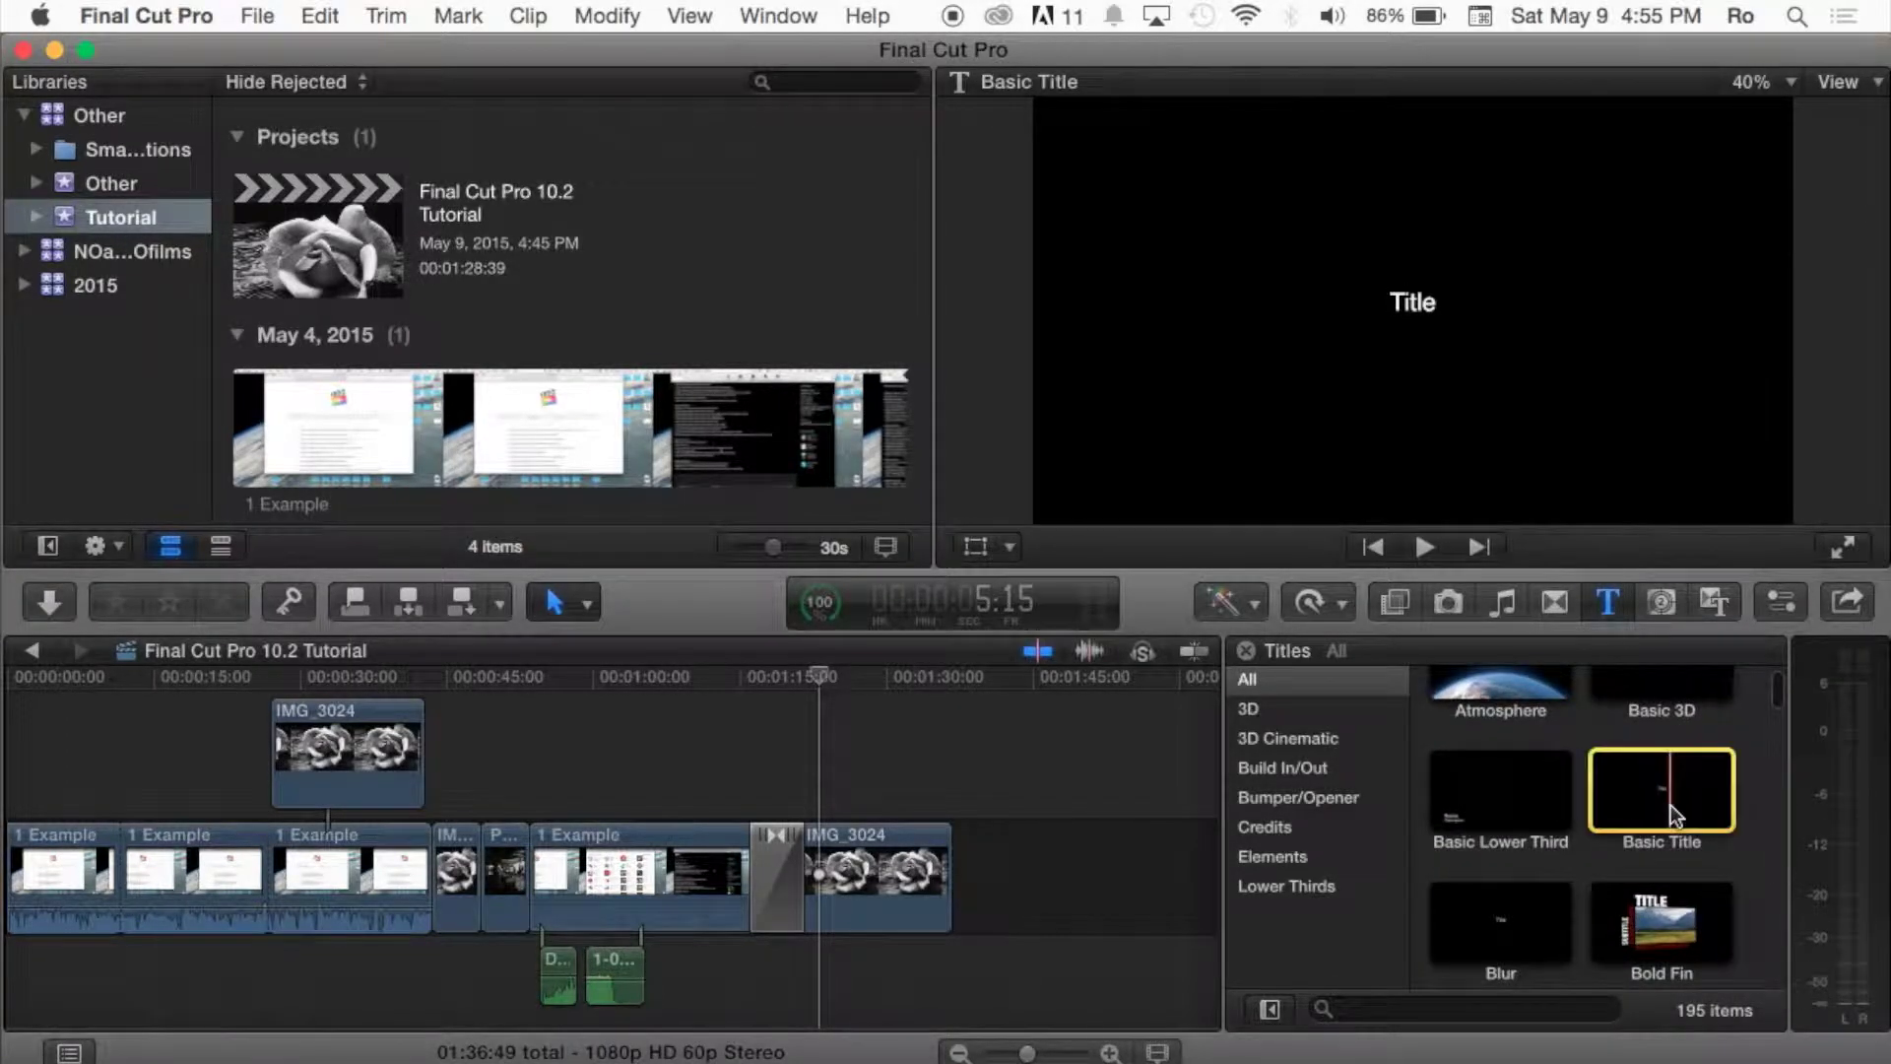
- Drag Basic Title into the timeline and settle the clip right after IMG_3024
{"action": "left_click_drag", "start_coordinate": [1651, 788], "coordinate": [983, 884]}
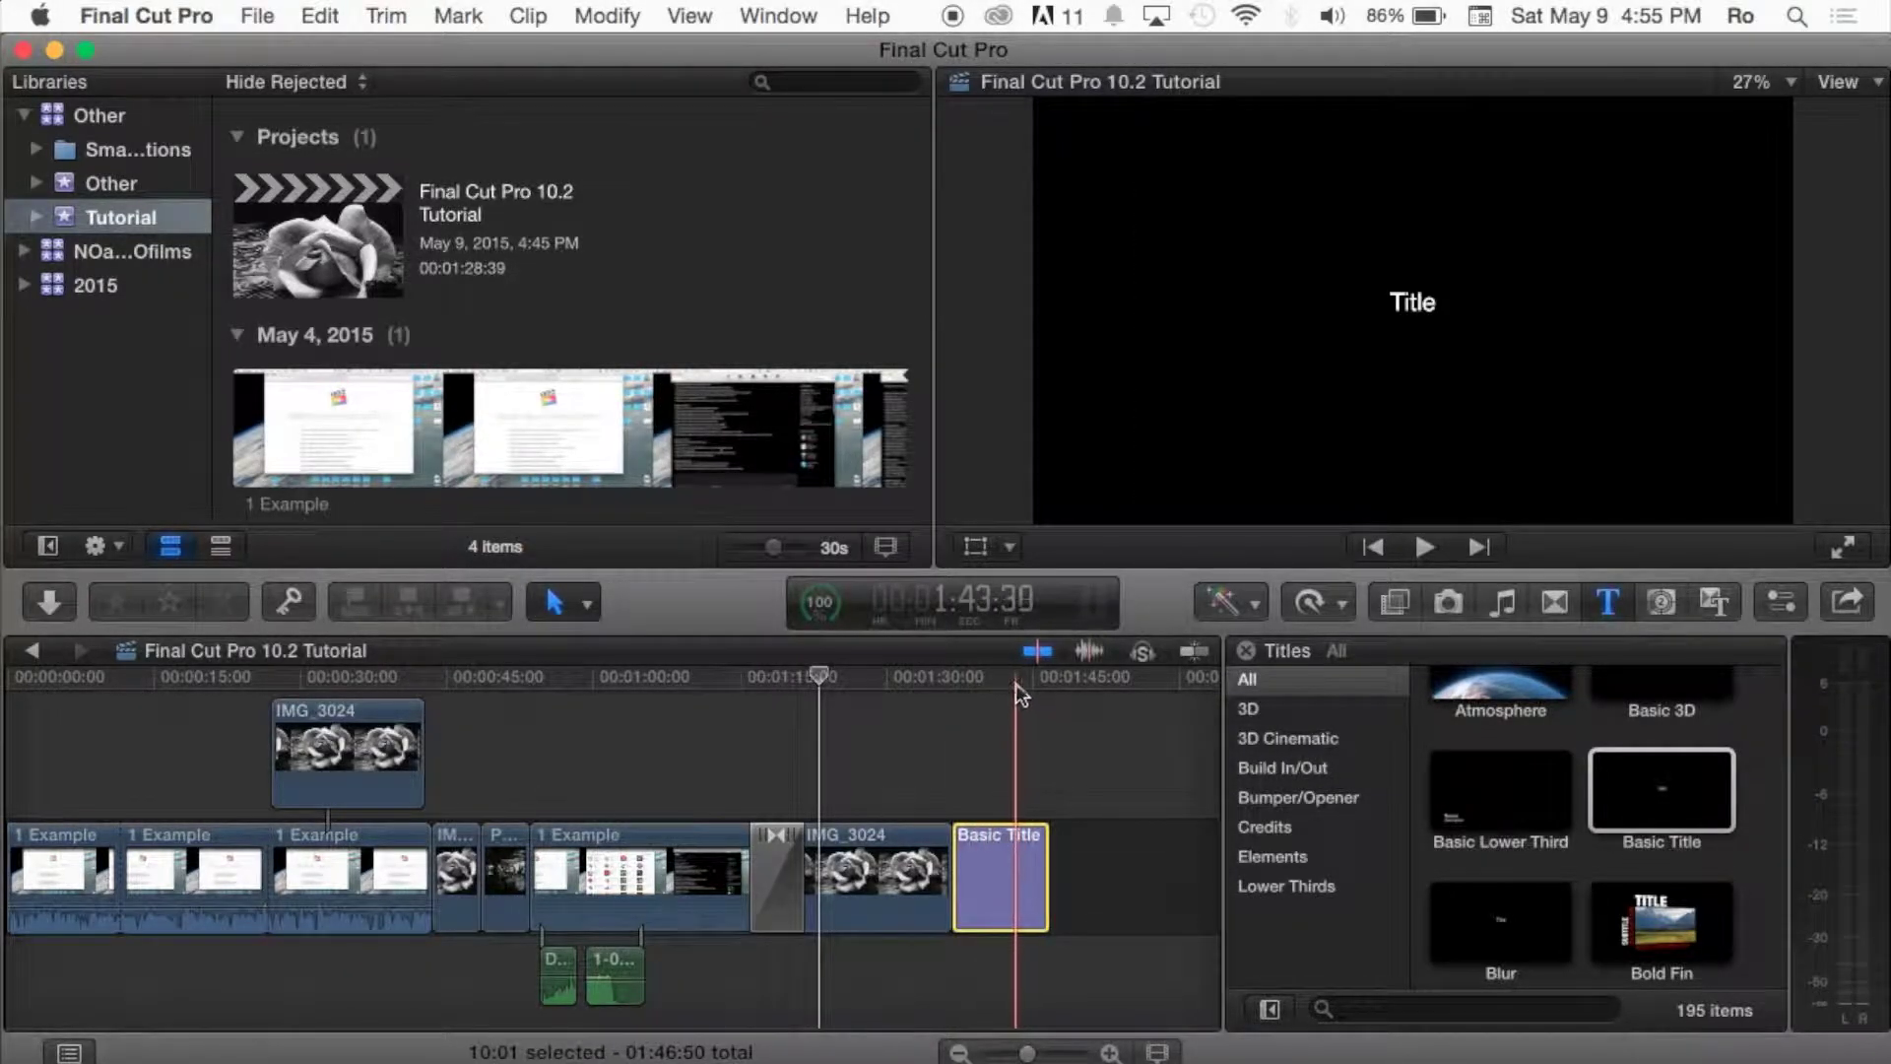
{"action": "left_click", "coordinate": [1012, 877]}
{"action": "left_click_drag", "start_coordinate": [990, 867], "coordinate": [867, 802]}
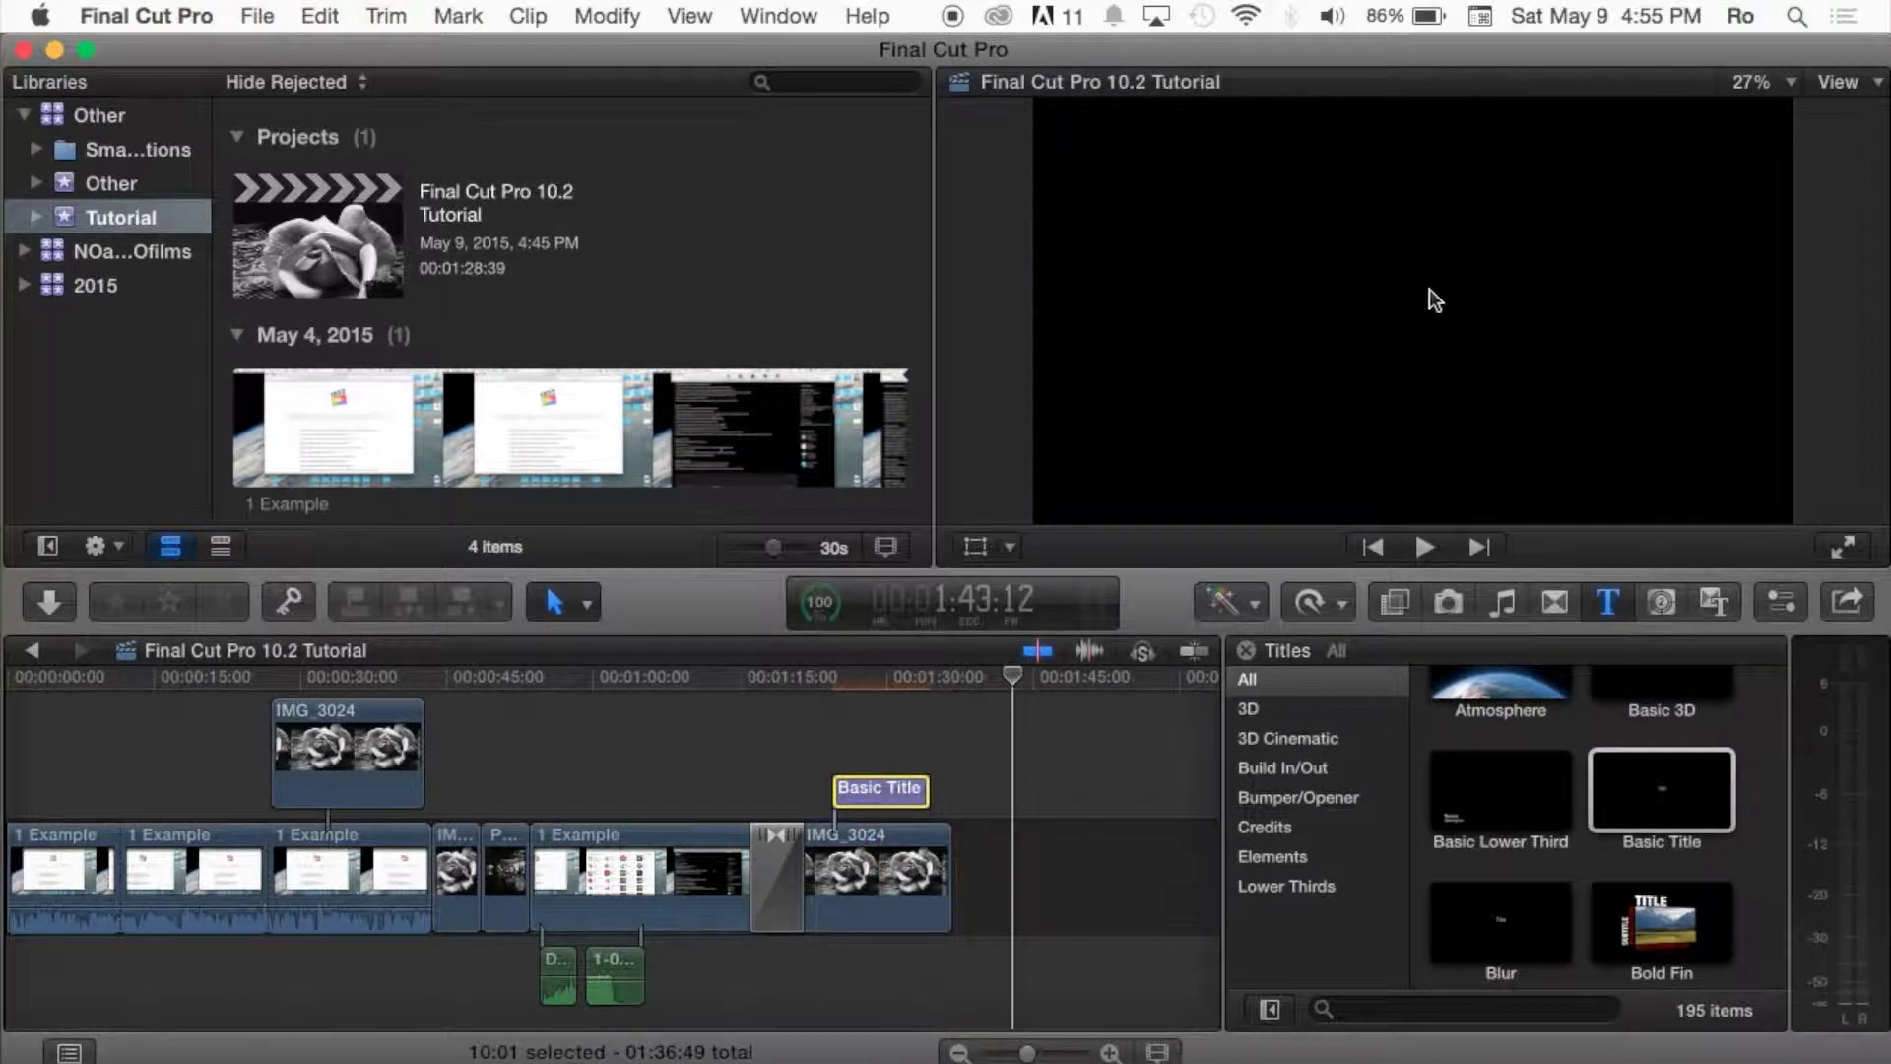
{"action": "left_click", "coordinate": [863, 746]}
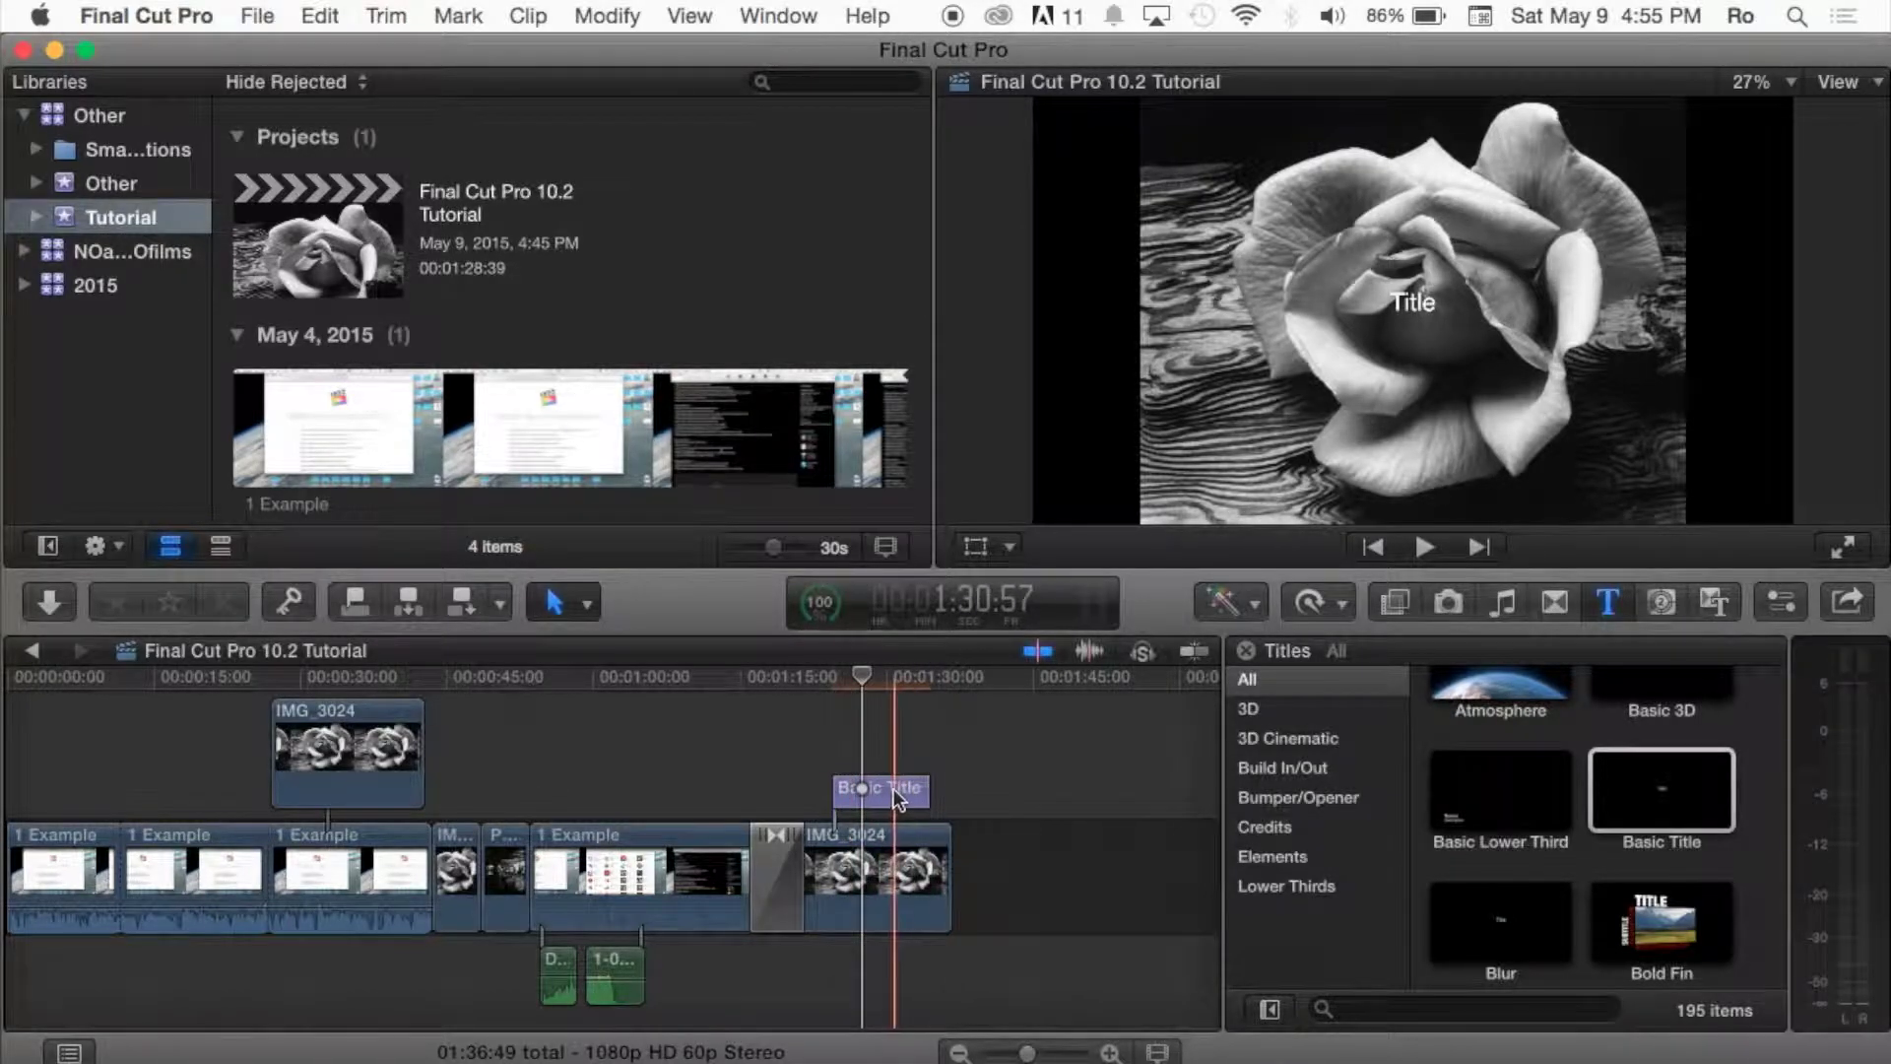
{"action": "left_click_drag", "start_coordinate": [872, 788], "coordinate": [1046, 871]}
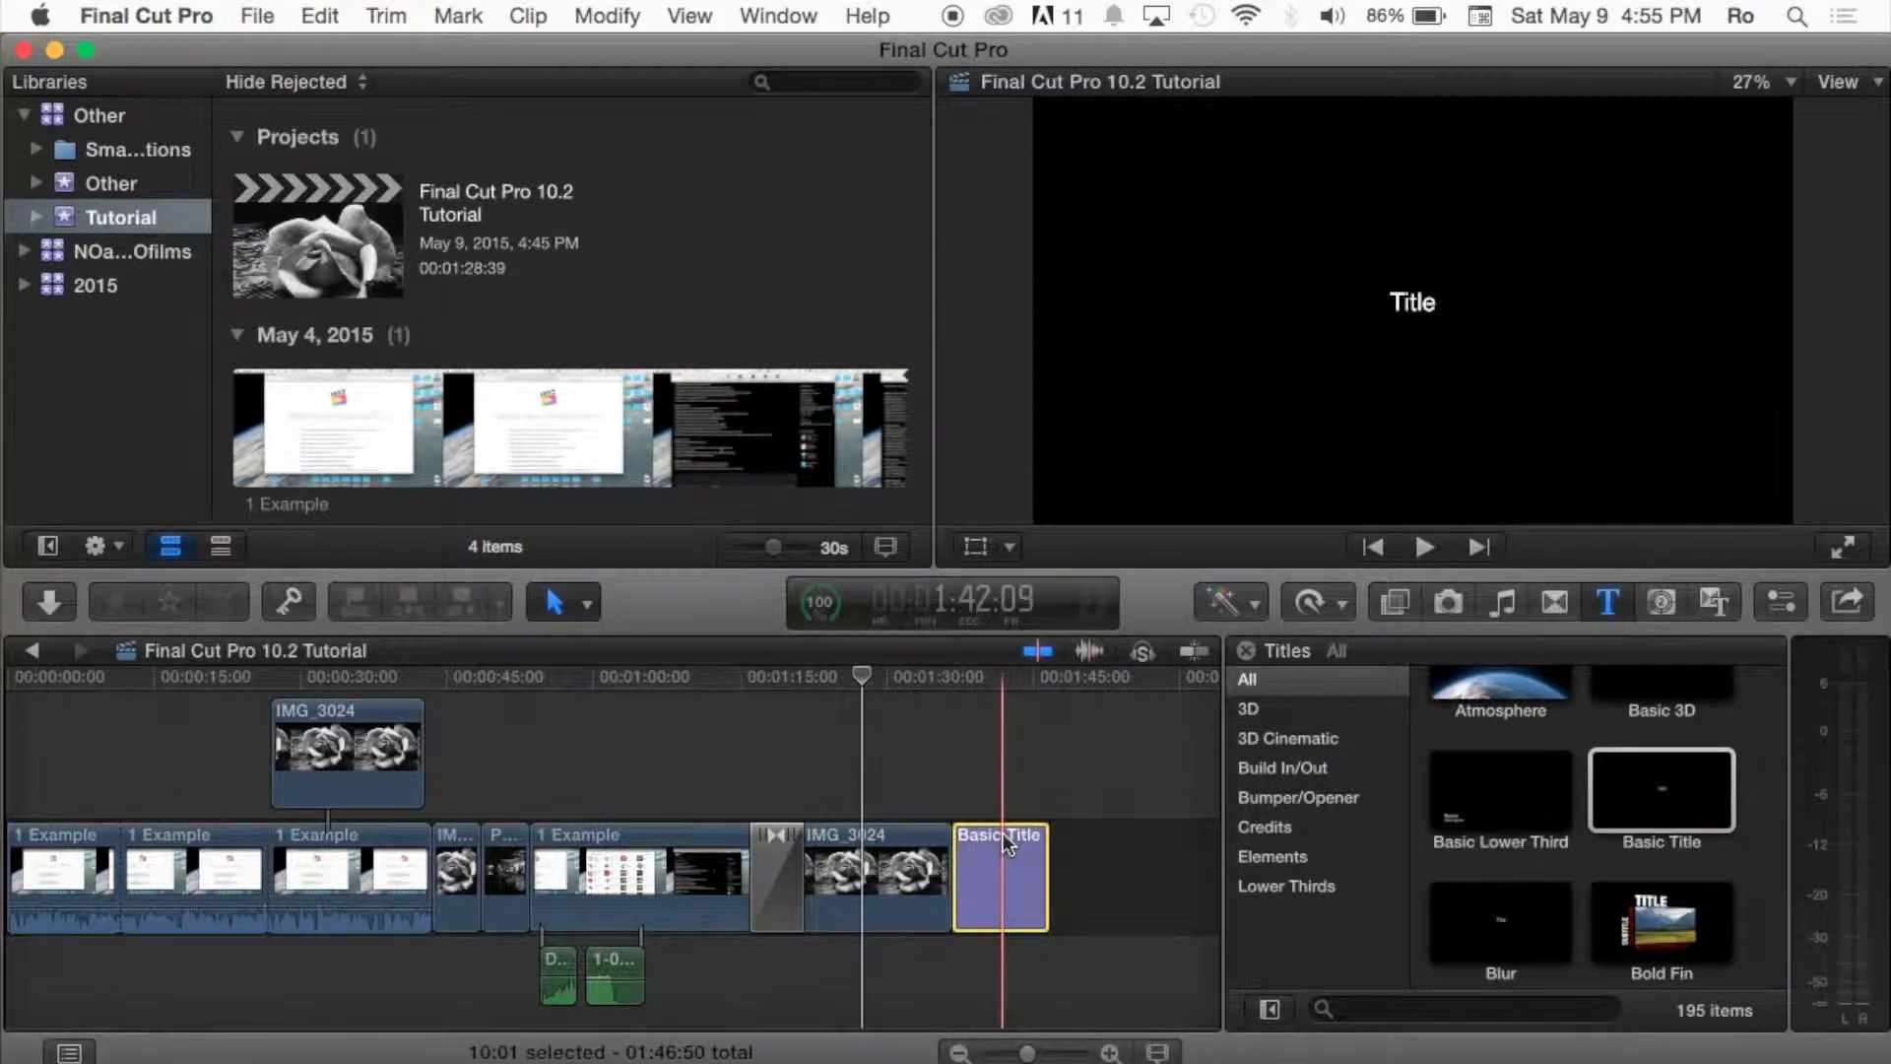
- Open the Basic Title clip and drag its text up to the top centre (X 0px, Y 342px)
{"action": "double_click", "coordinate": [1007, 831]}
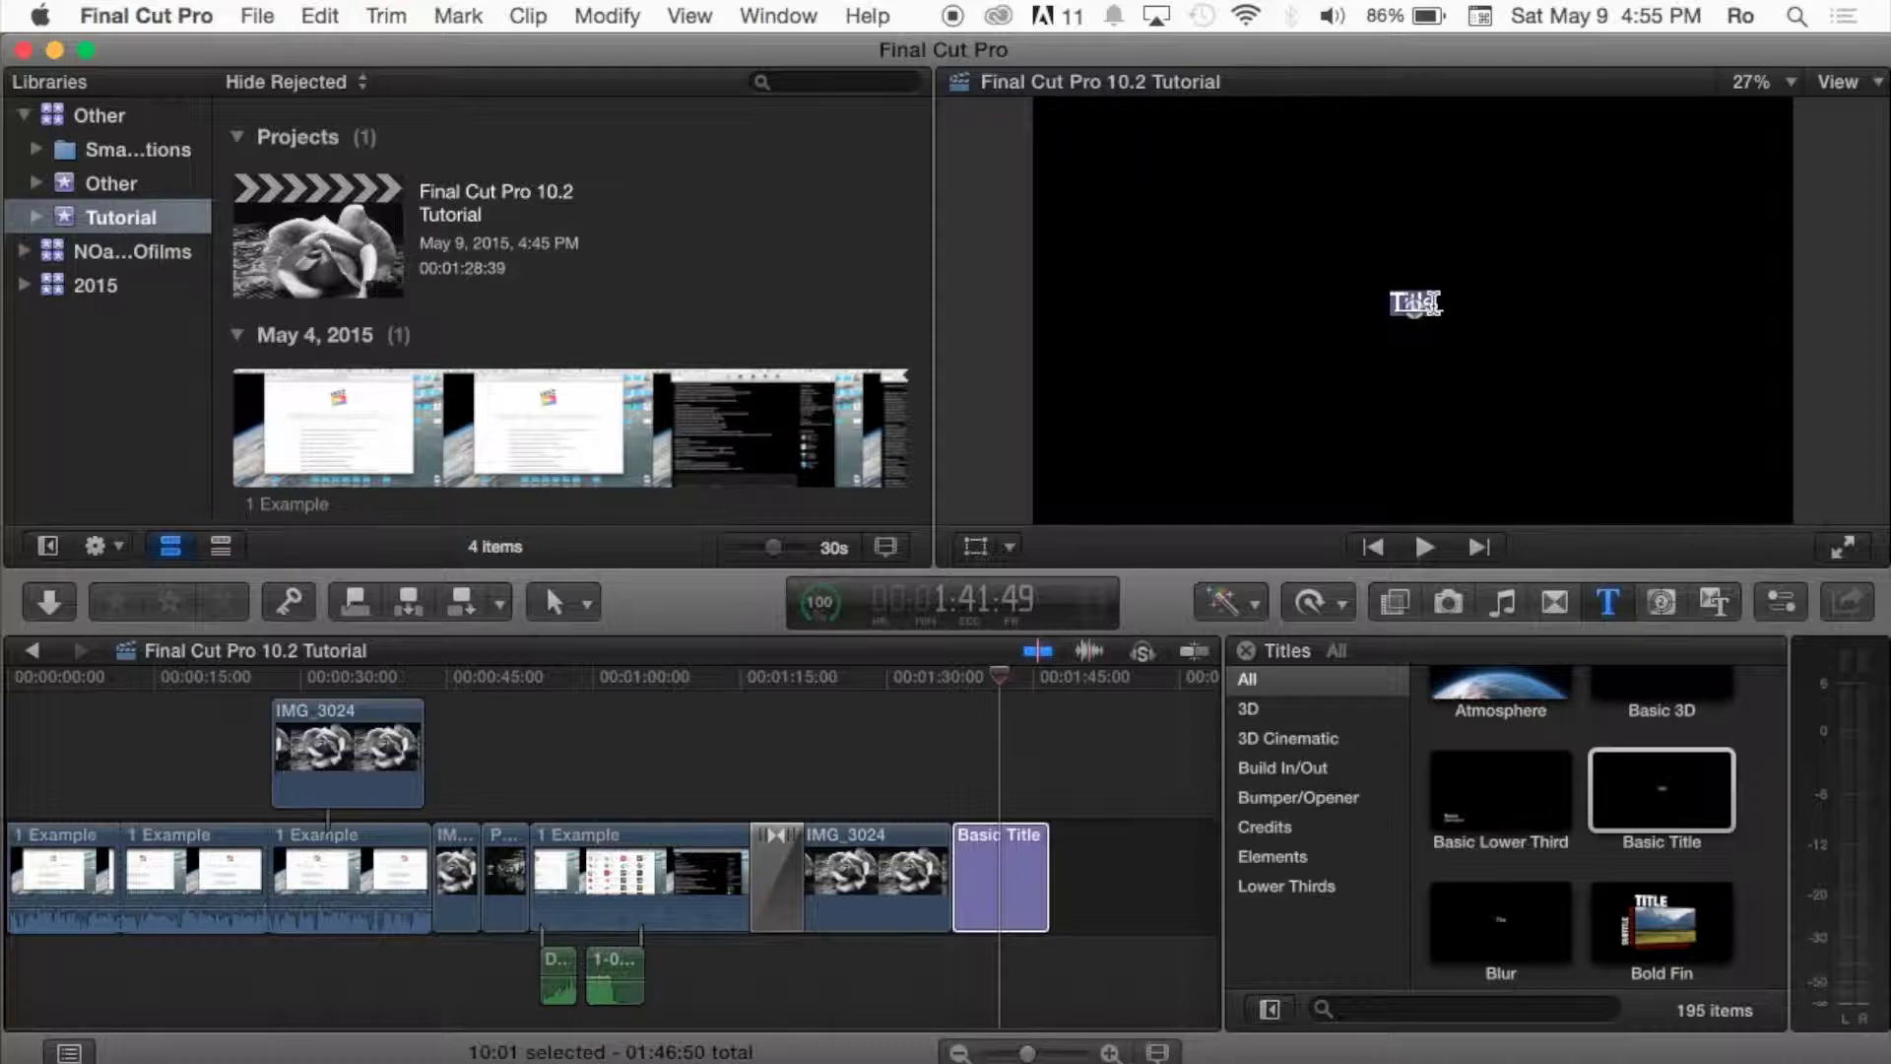
{"action": "left_click", "coordinate": [1427, 317]}
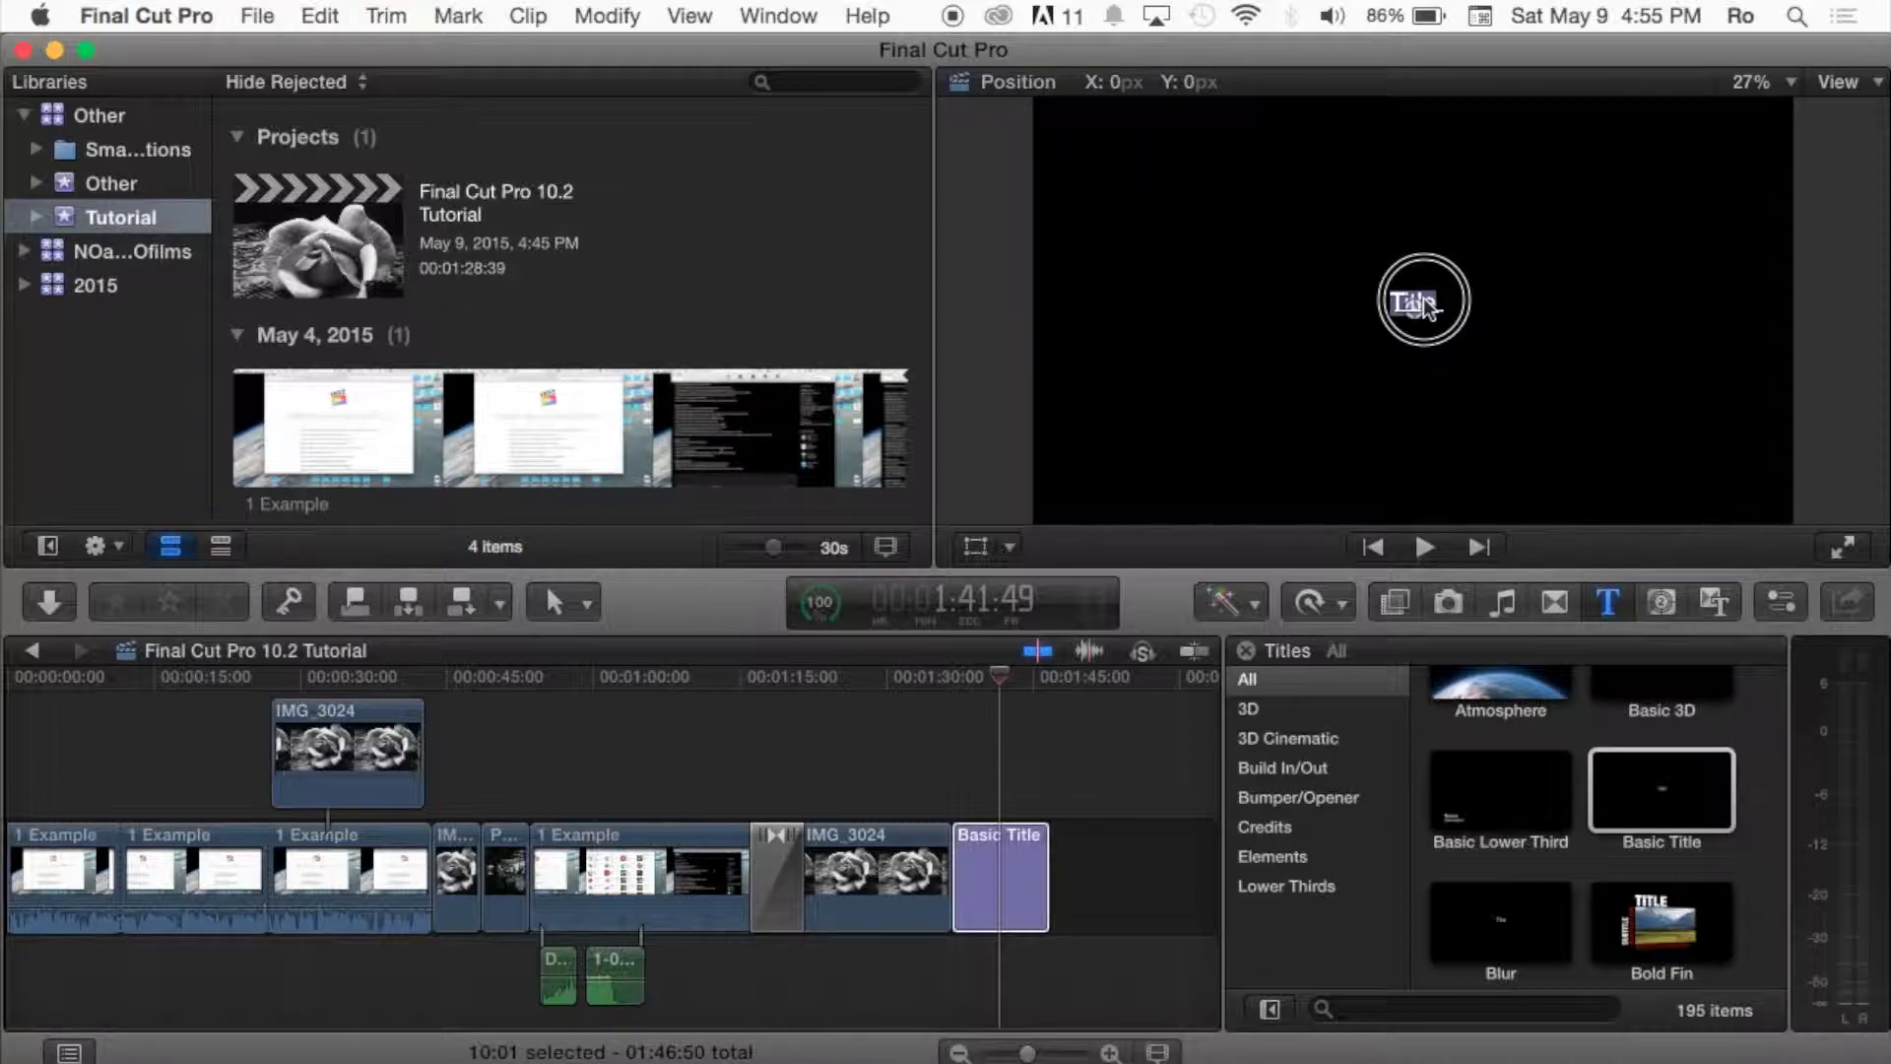
{"action": "left_click_drag", "start_coordinate": [1434, 312], "coordinate": [1416, 167]}
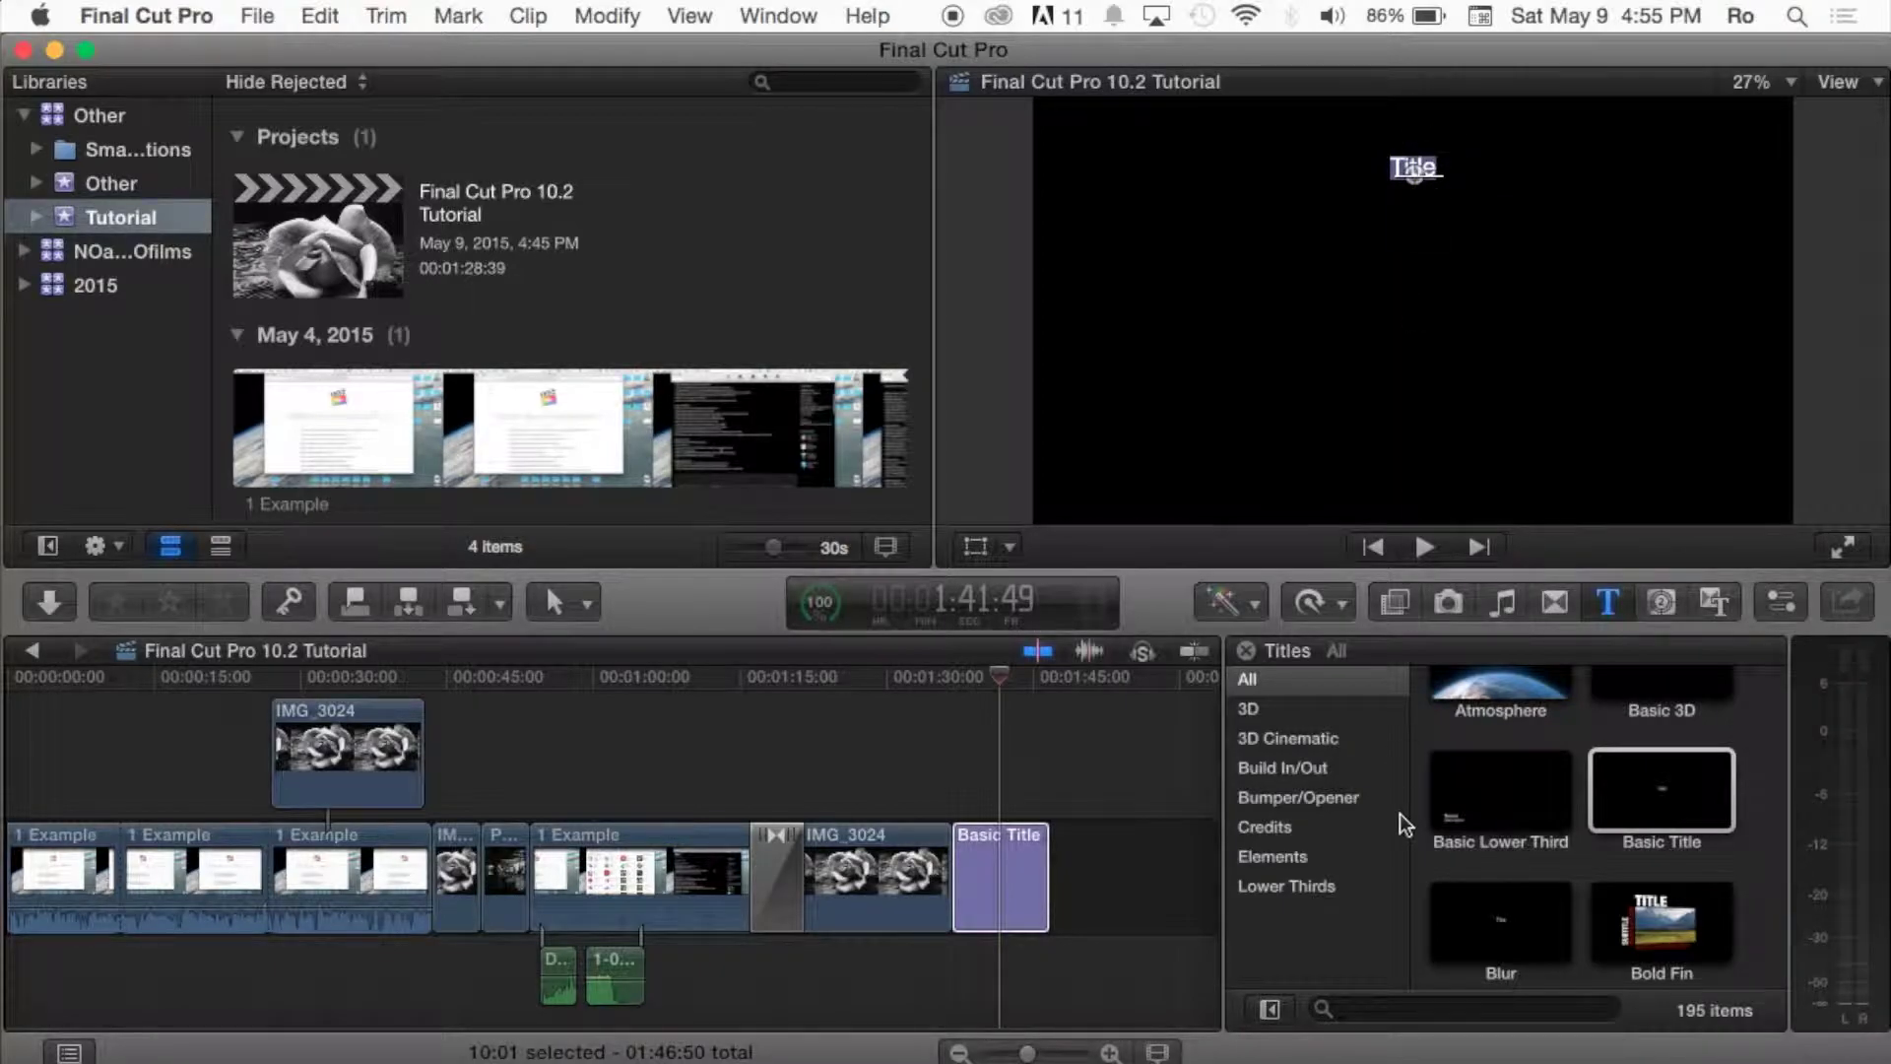
- Replace the title text with 'Example Title'
{"action": "left_click", "coordinate": [1773, 605]}
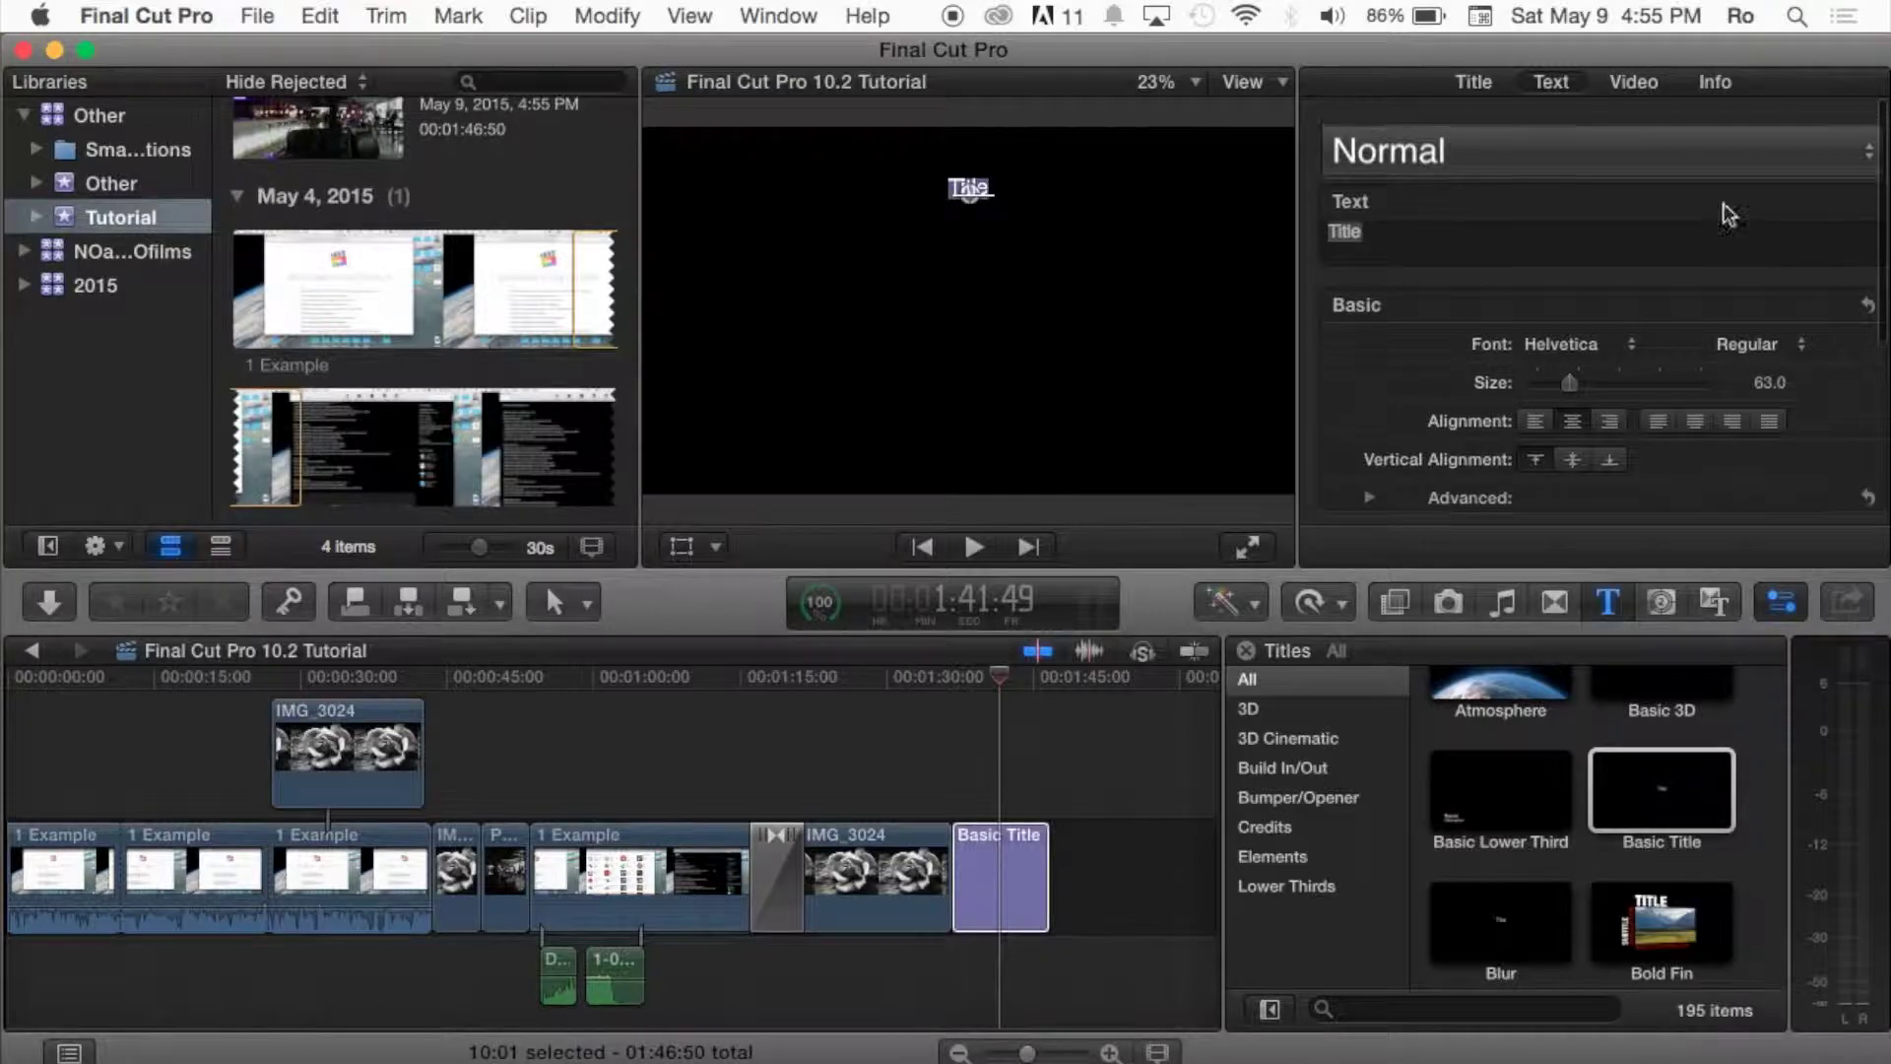
{"action": "scroll", "coordinate": [1632, 369], "scroll_direction": "down", "scroll_amount": 1}
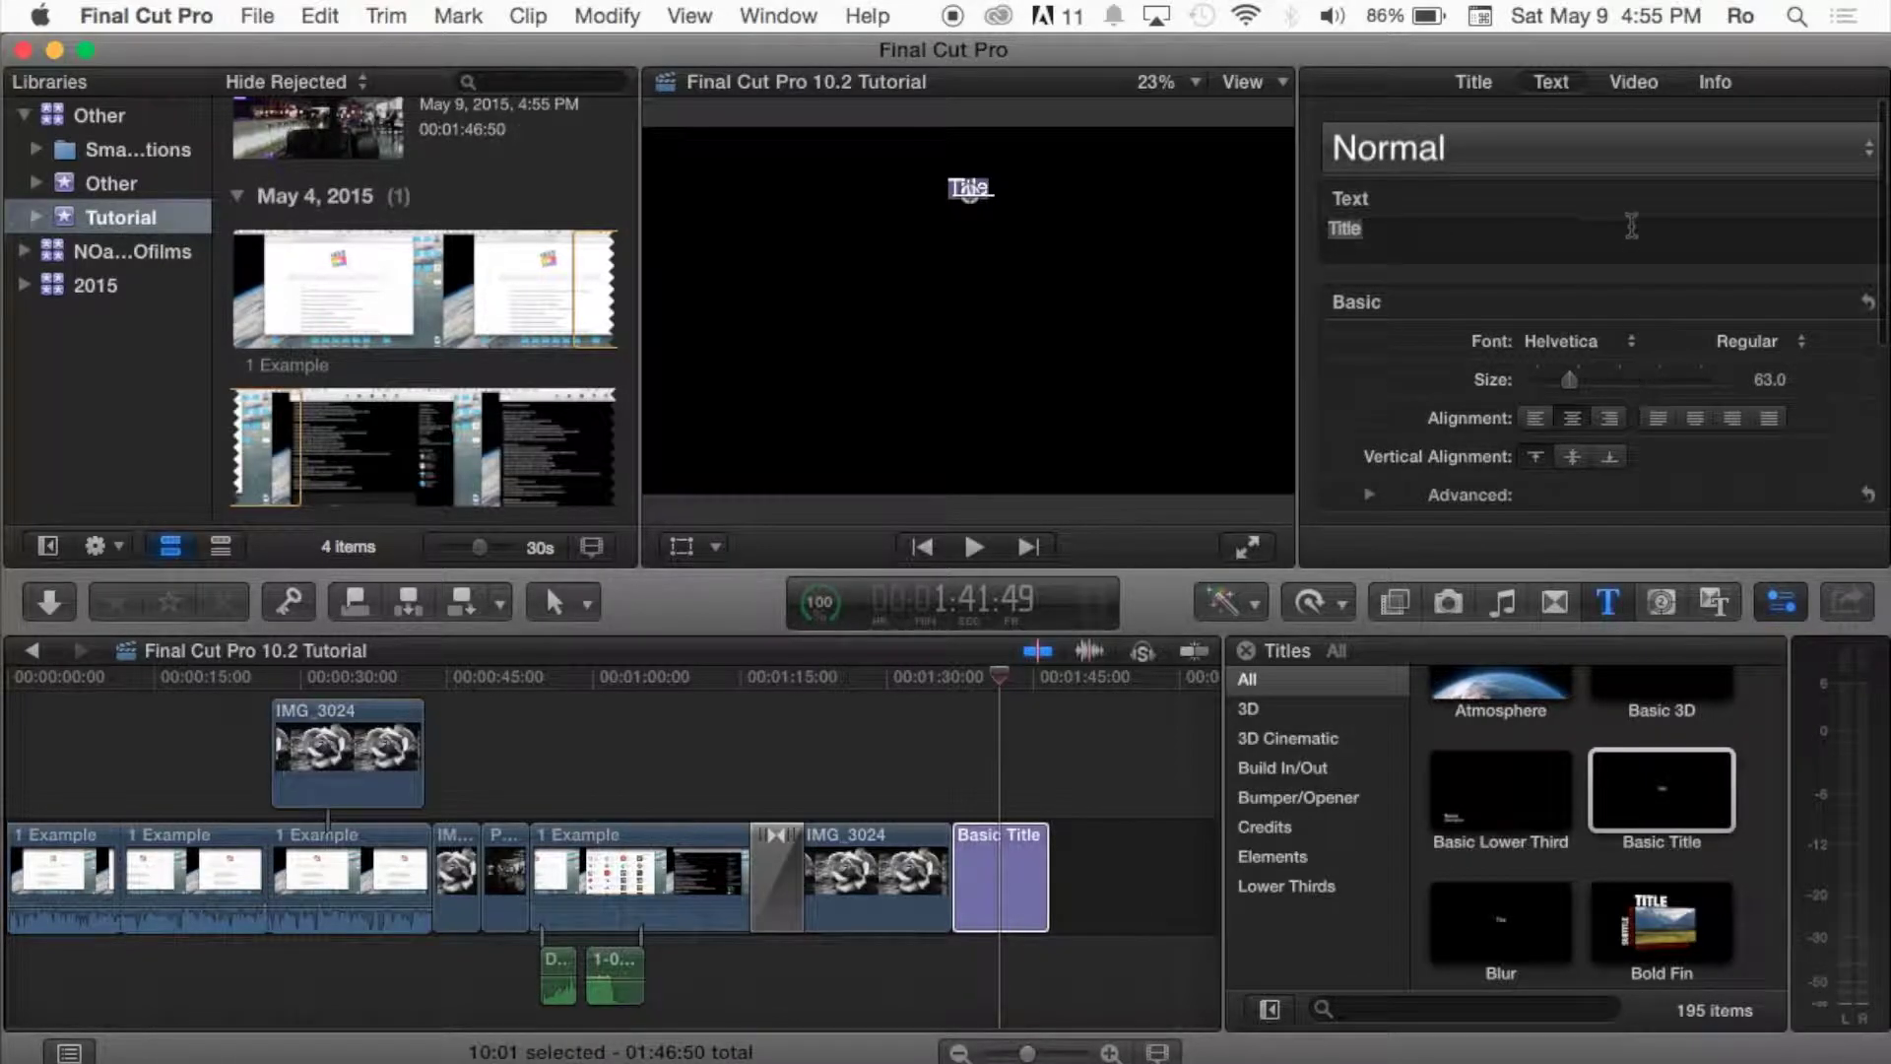
{"action": "left_click", "coordinate": [1418, 228]}
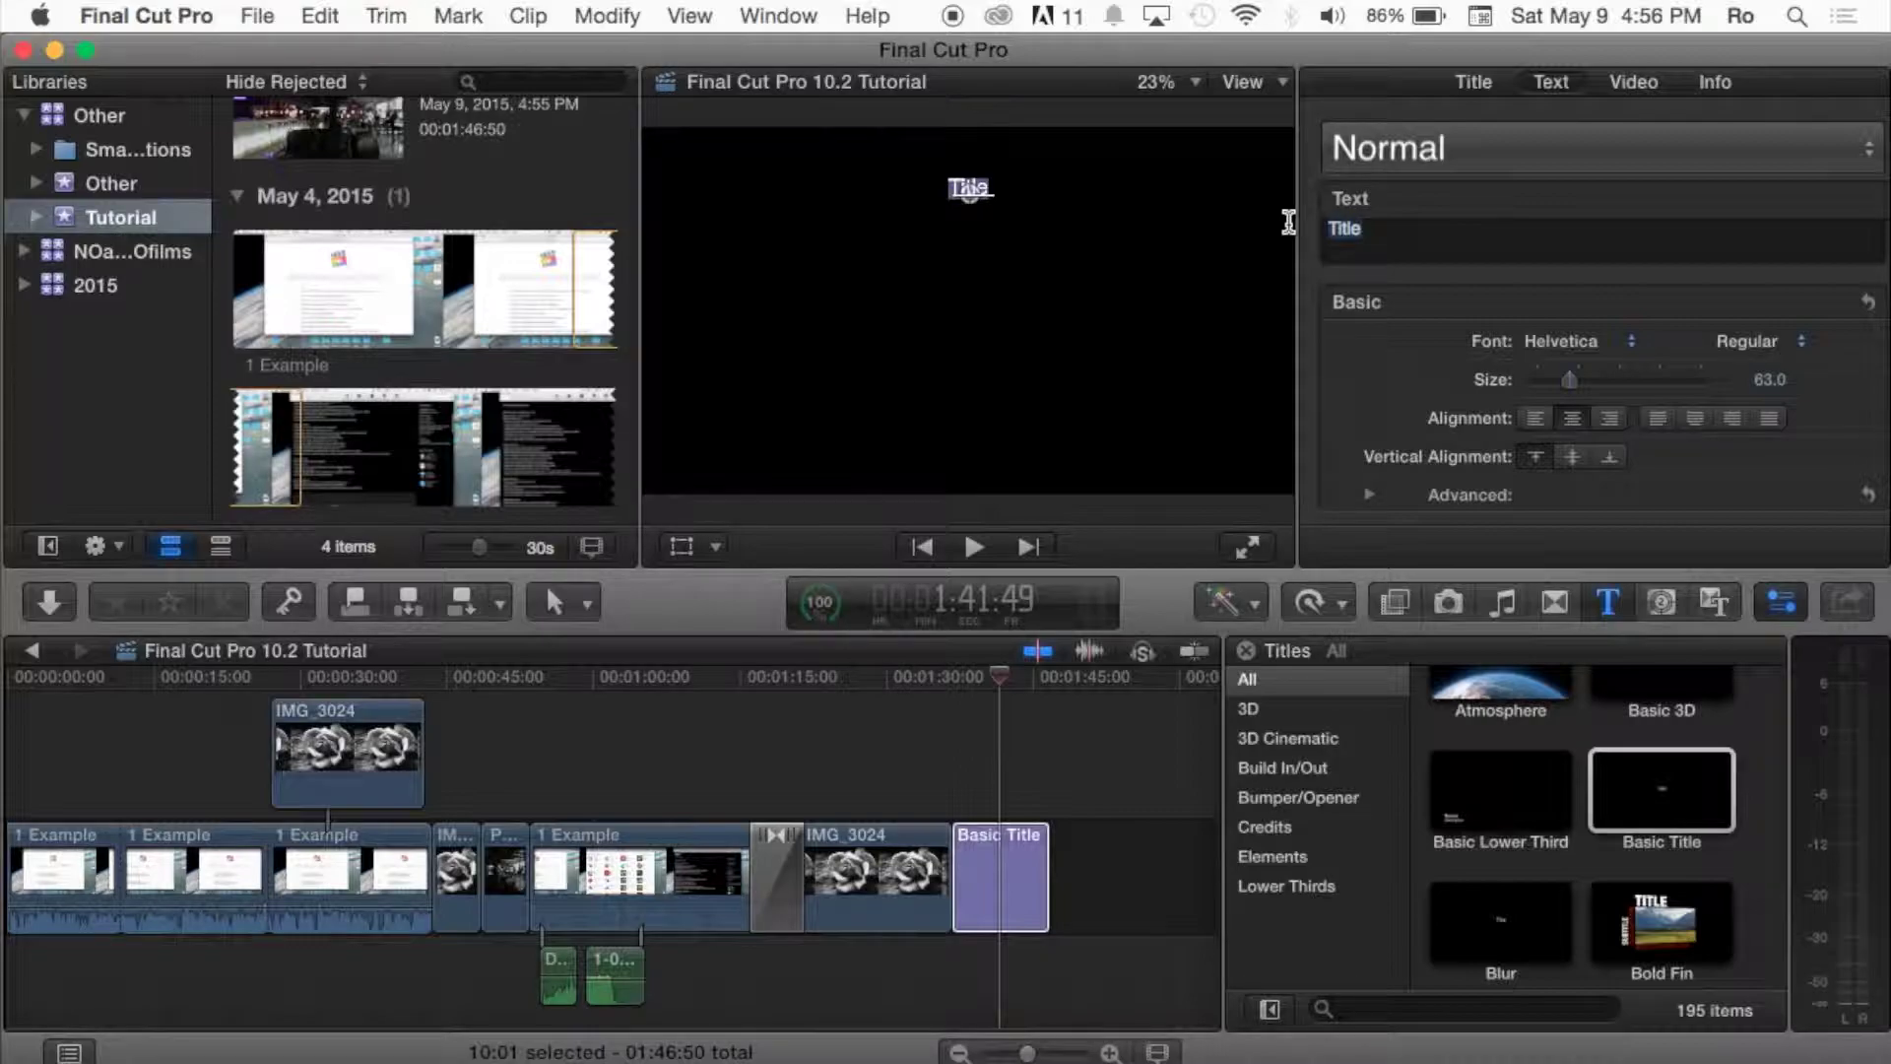
{"action": "type", "text": "Example Title"}
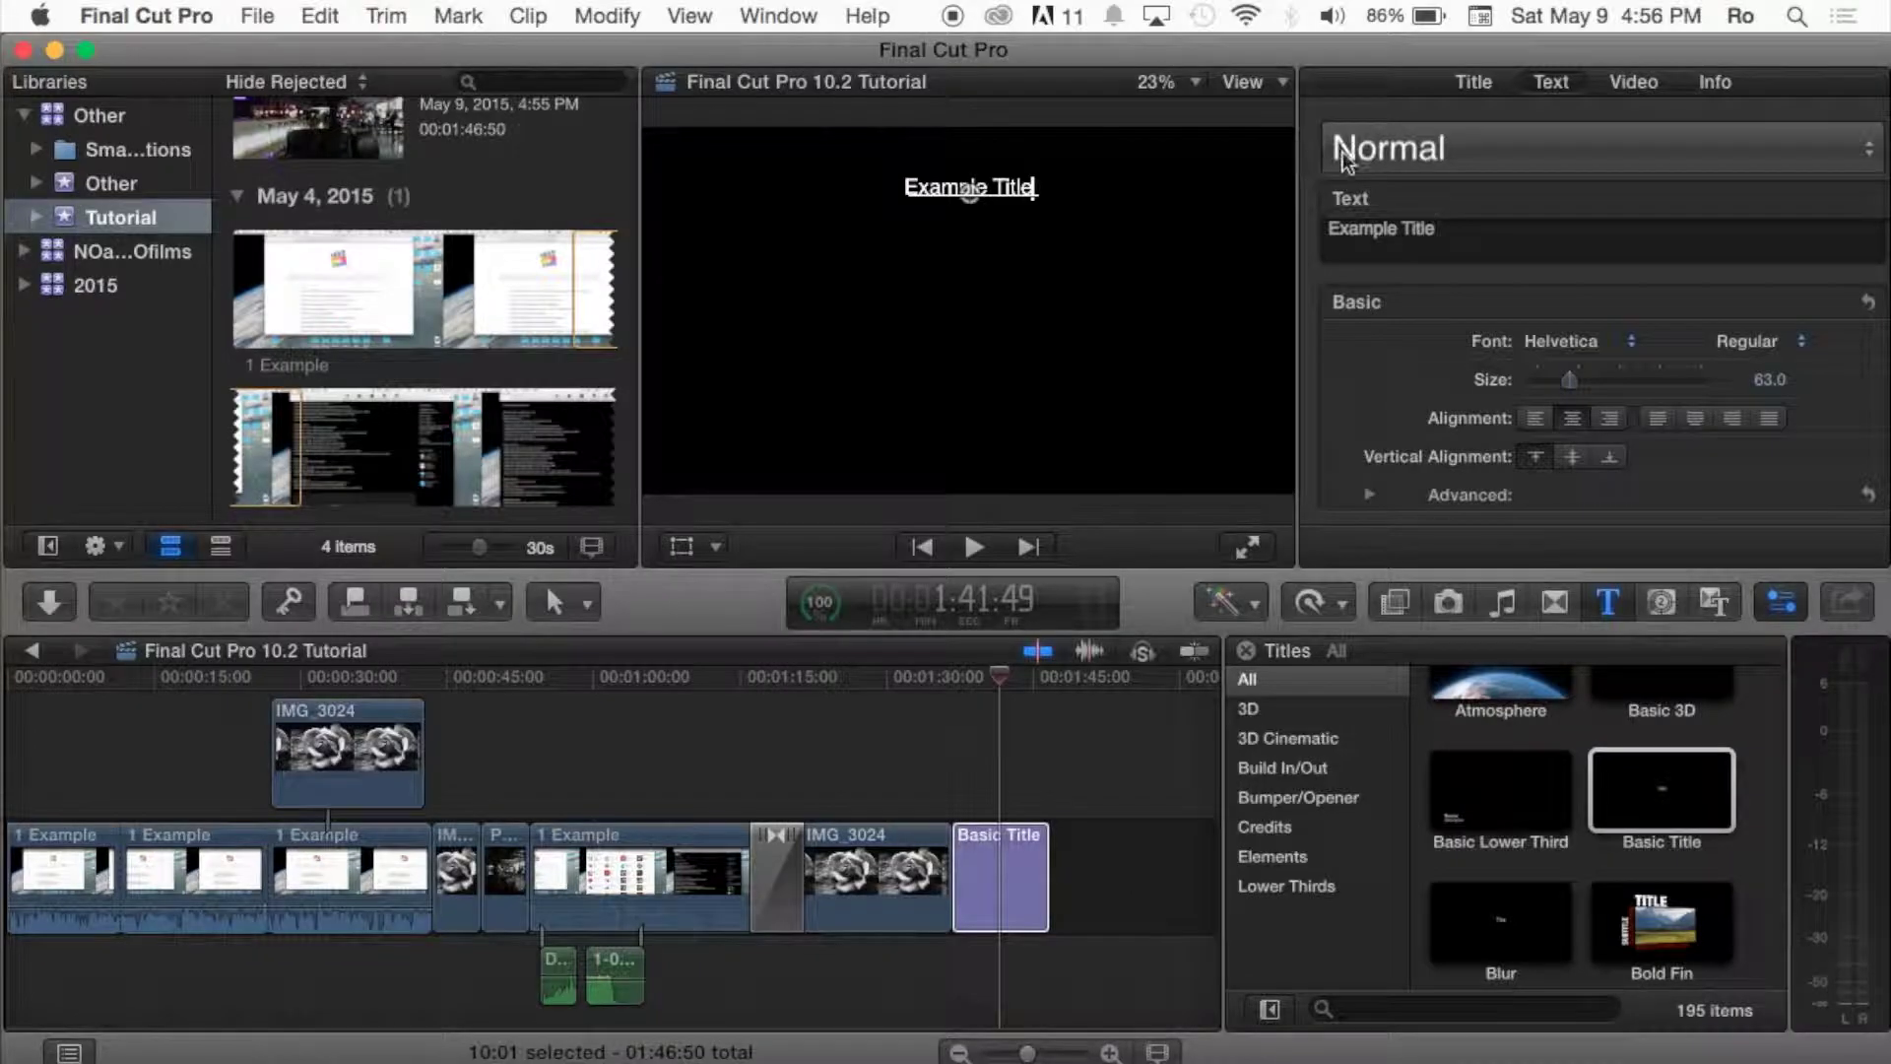
- Apply the Faux 3D text style preset and nudge the title slightly lower
{"action": "left_click", "coordinate": [1482, 152]}
{"action": "mouse_move", "coordinate": [1438, 236]}
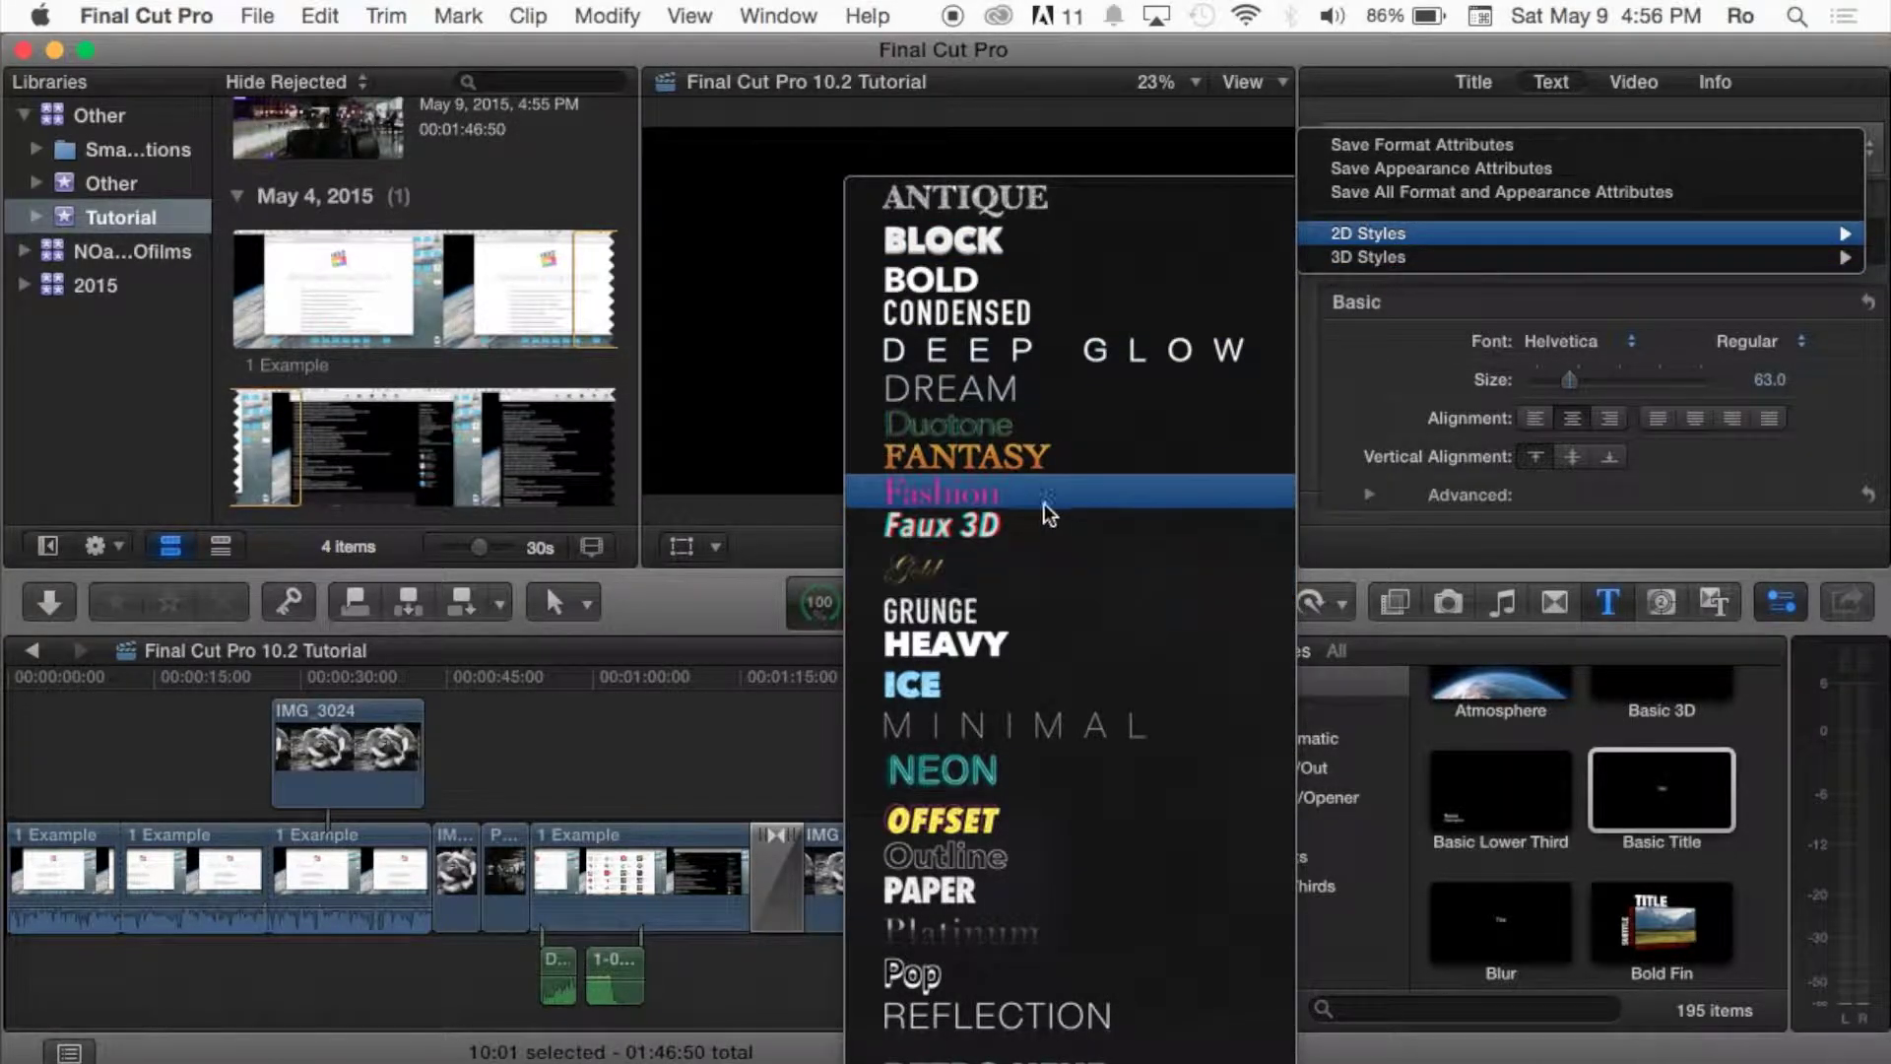
{"action": "key", "text": "Escape"}
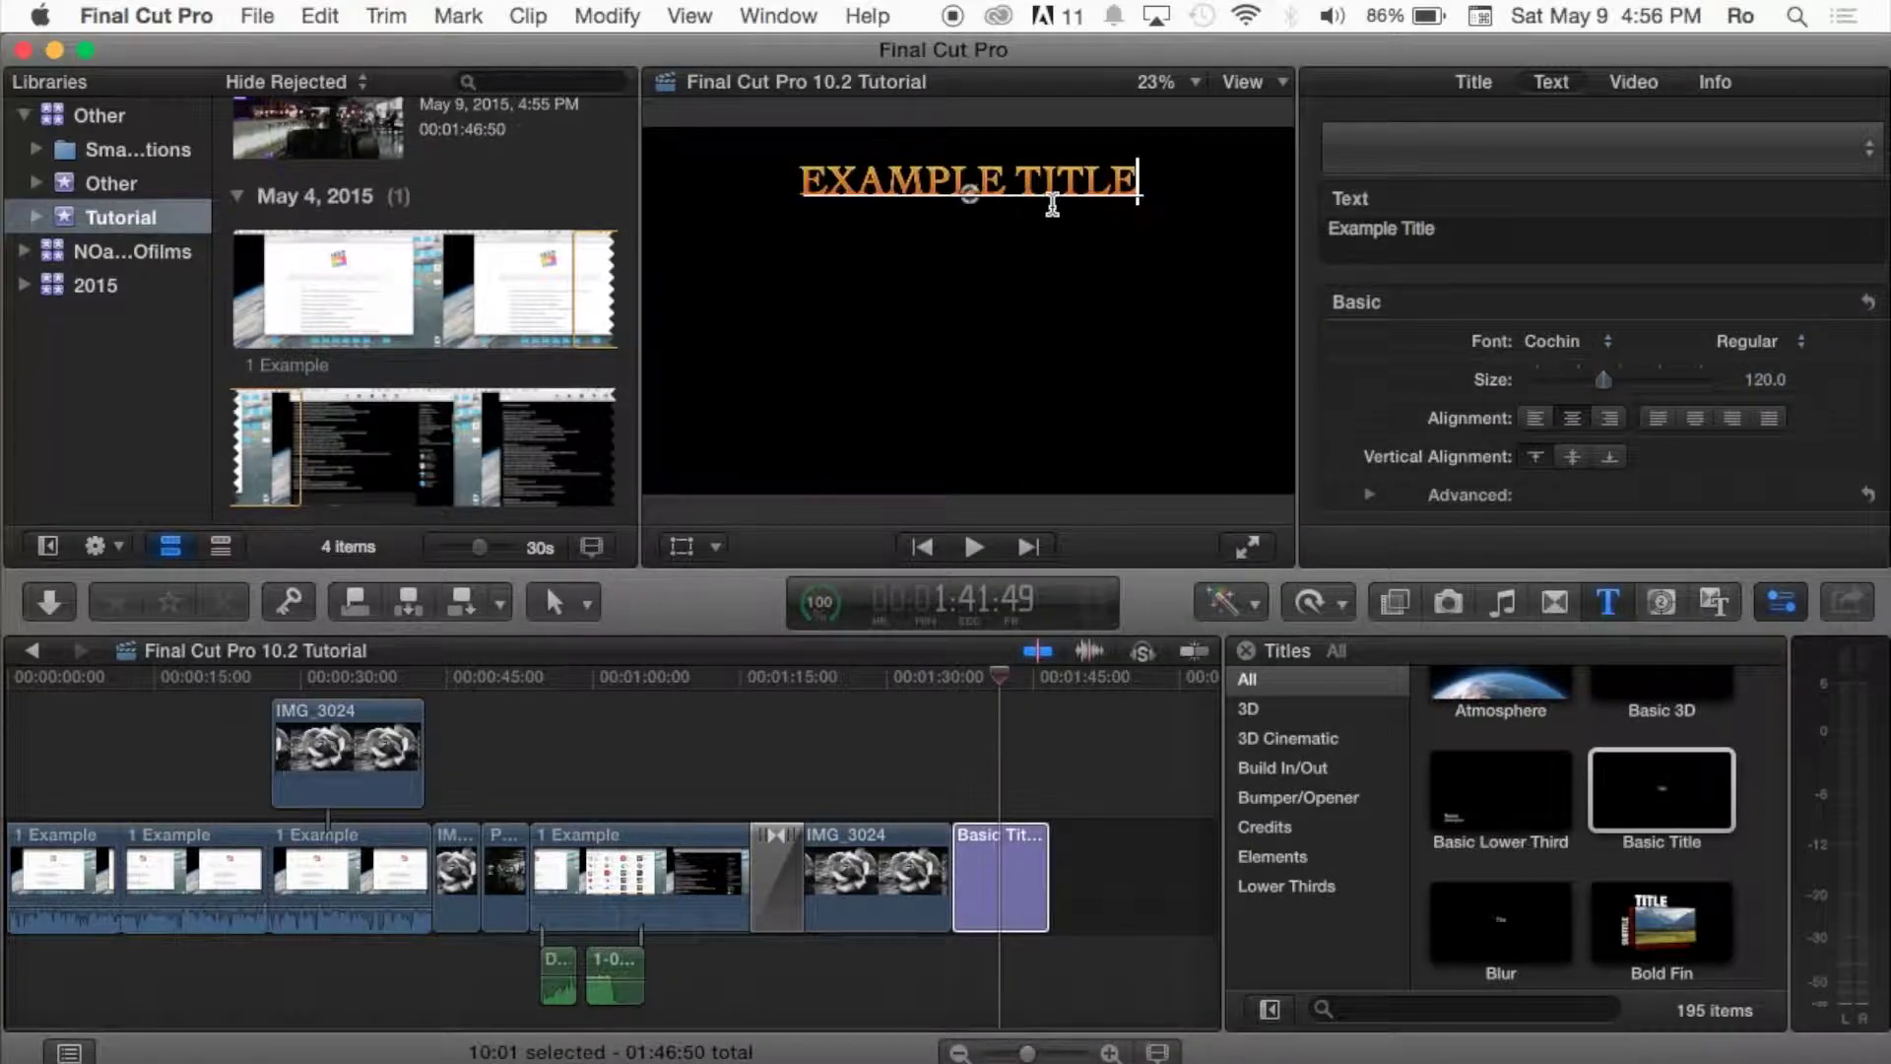
{"action": "left_click", "coordinate": [1456, 144]}
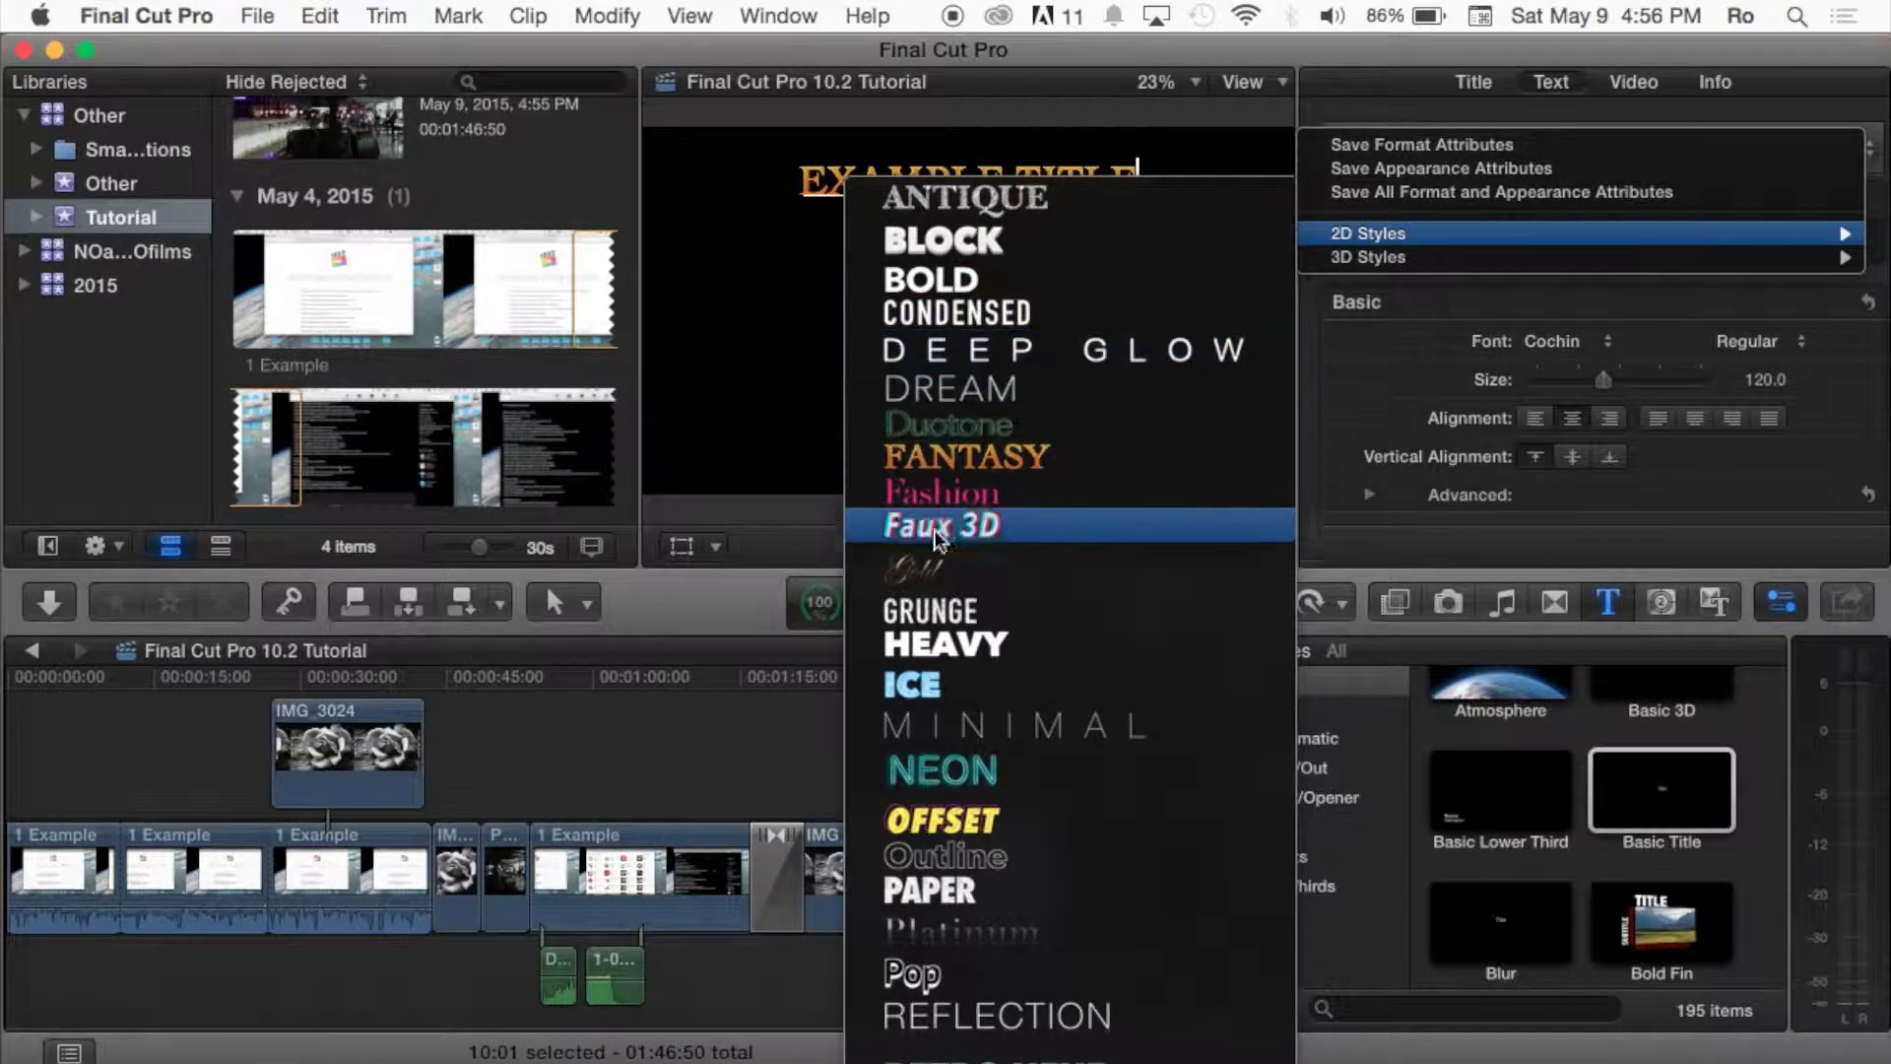
{"action": "left_click", "coordinate": [1019, 522]}
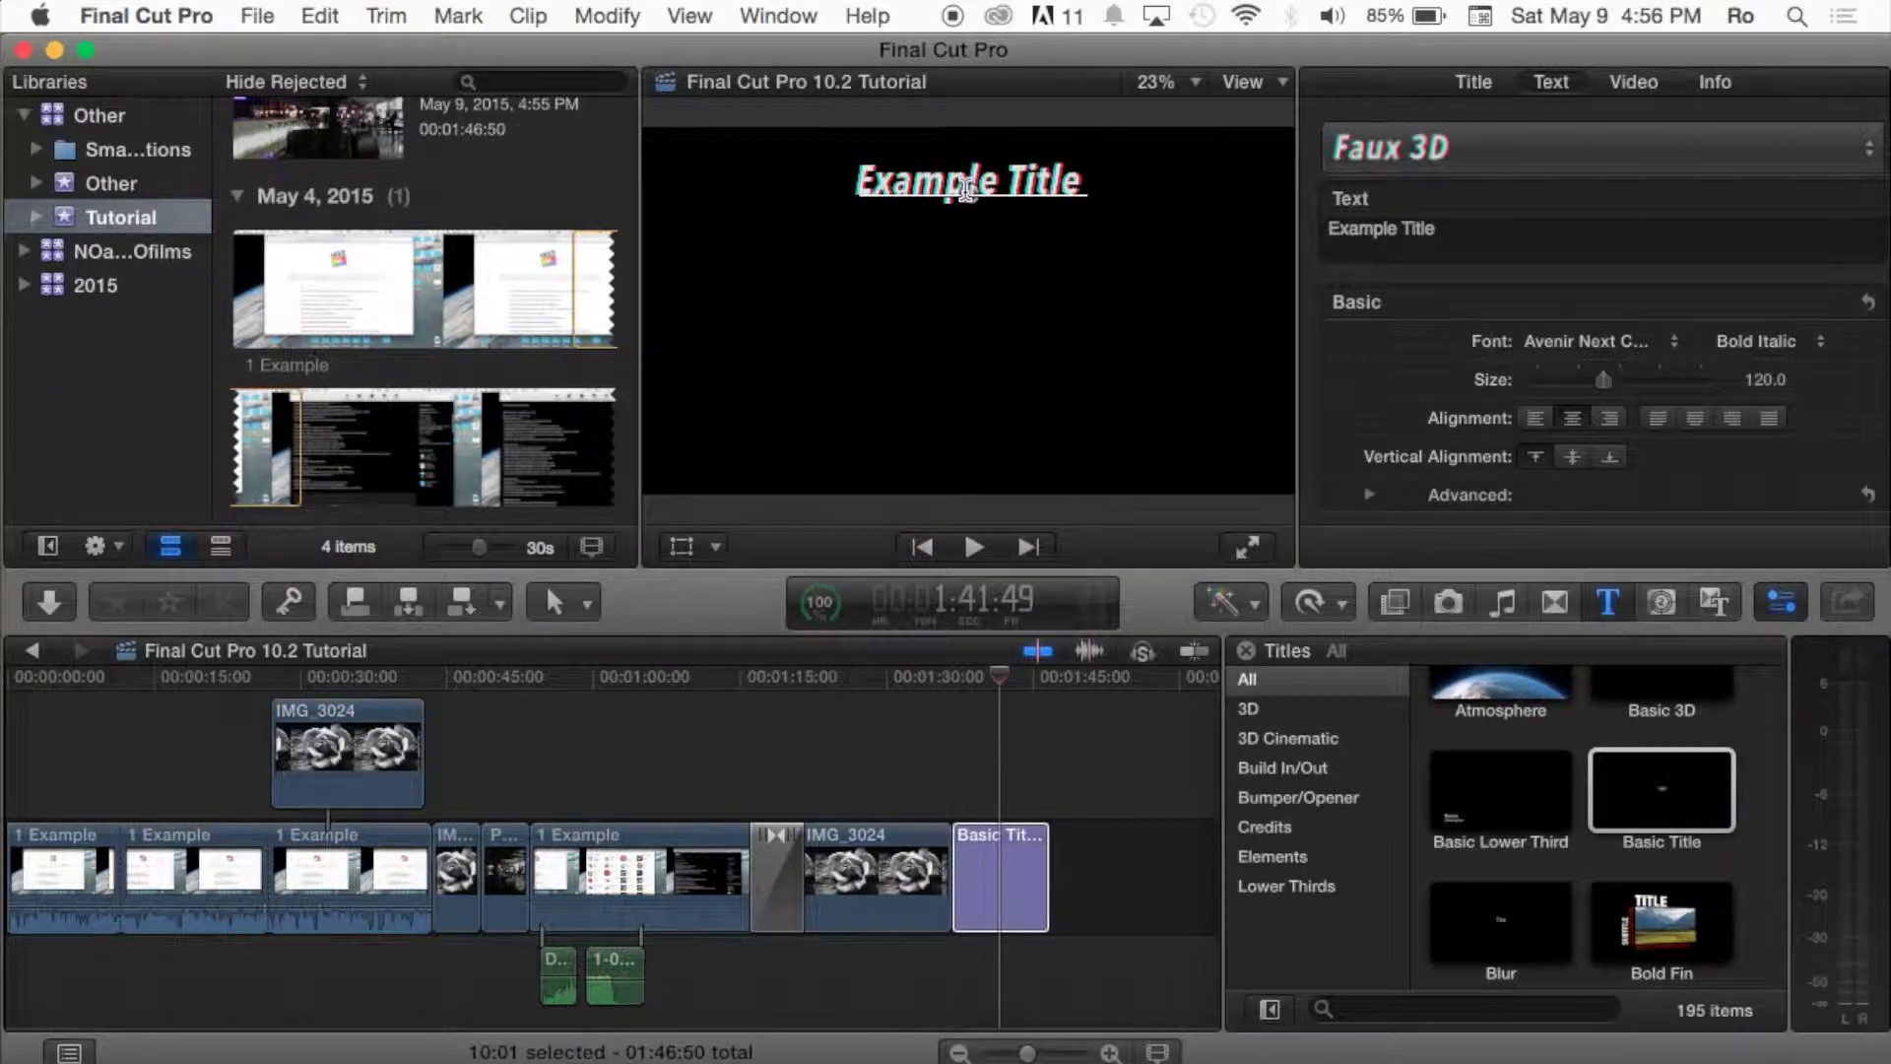
{"action": "left_click_drag", "start_coordinate": [972, 190], "coordinate": [971, 200]}
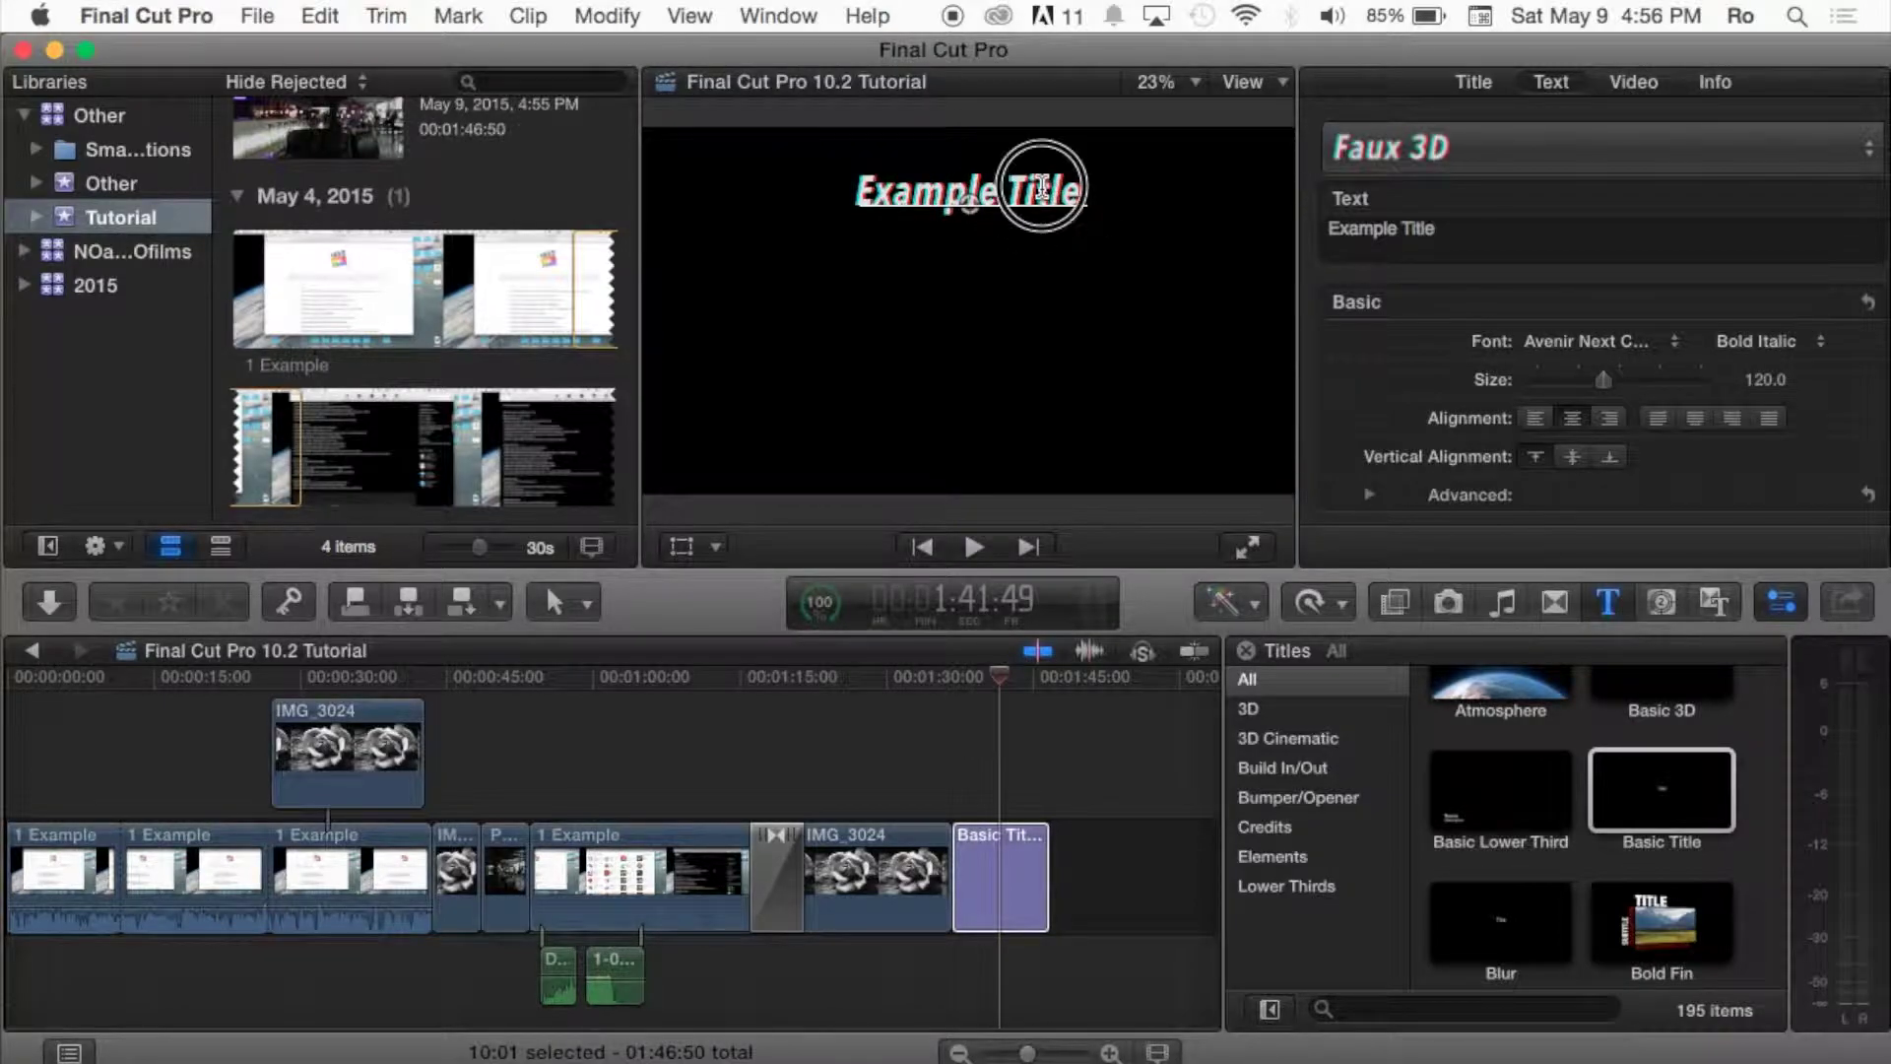
- Select the entire 'Example Title' line of text
{"action": "triple_click", "coordinate": [1040, 190]}
{"action": "left_click", "coordinate": [1024, 189]}
{"action": "triple_click", "coordinate": [1024, 189]}
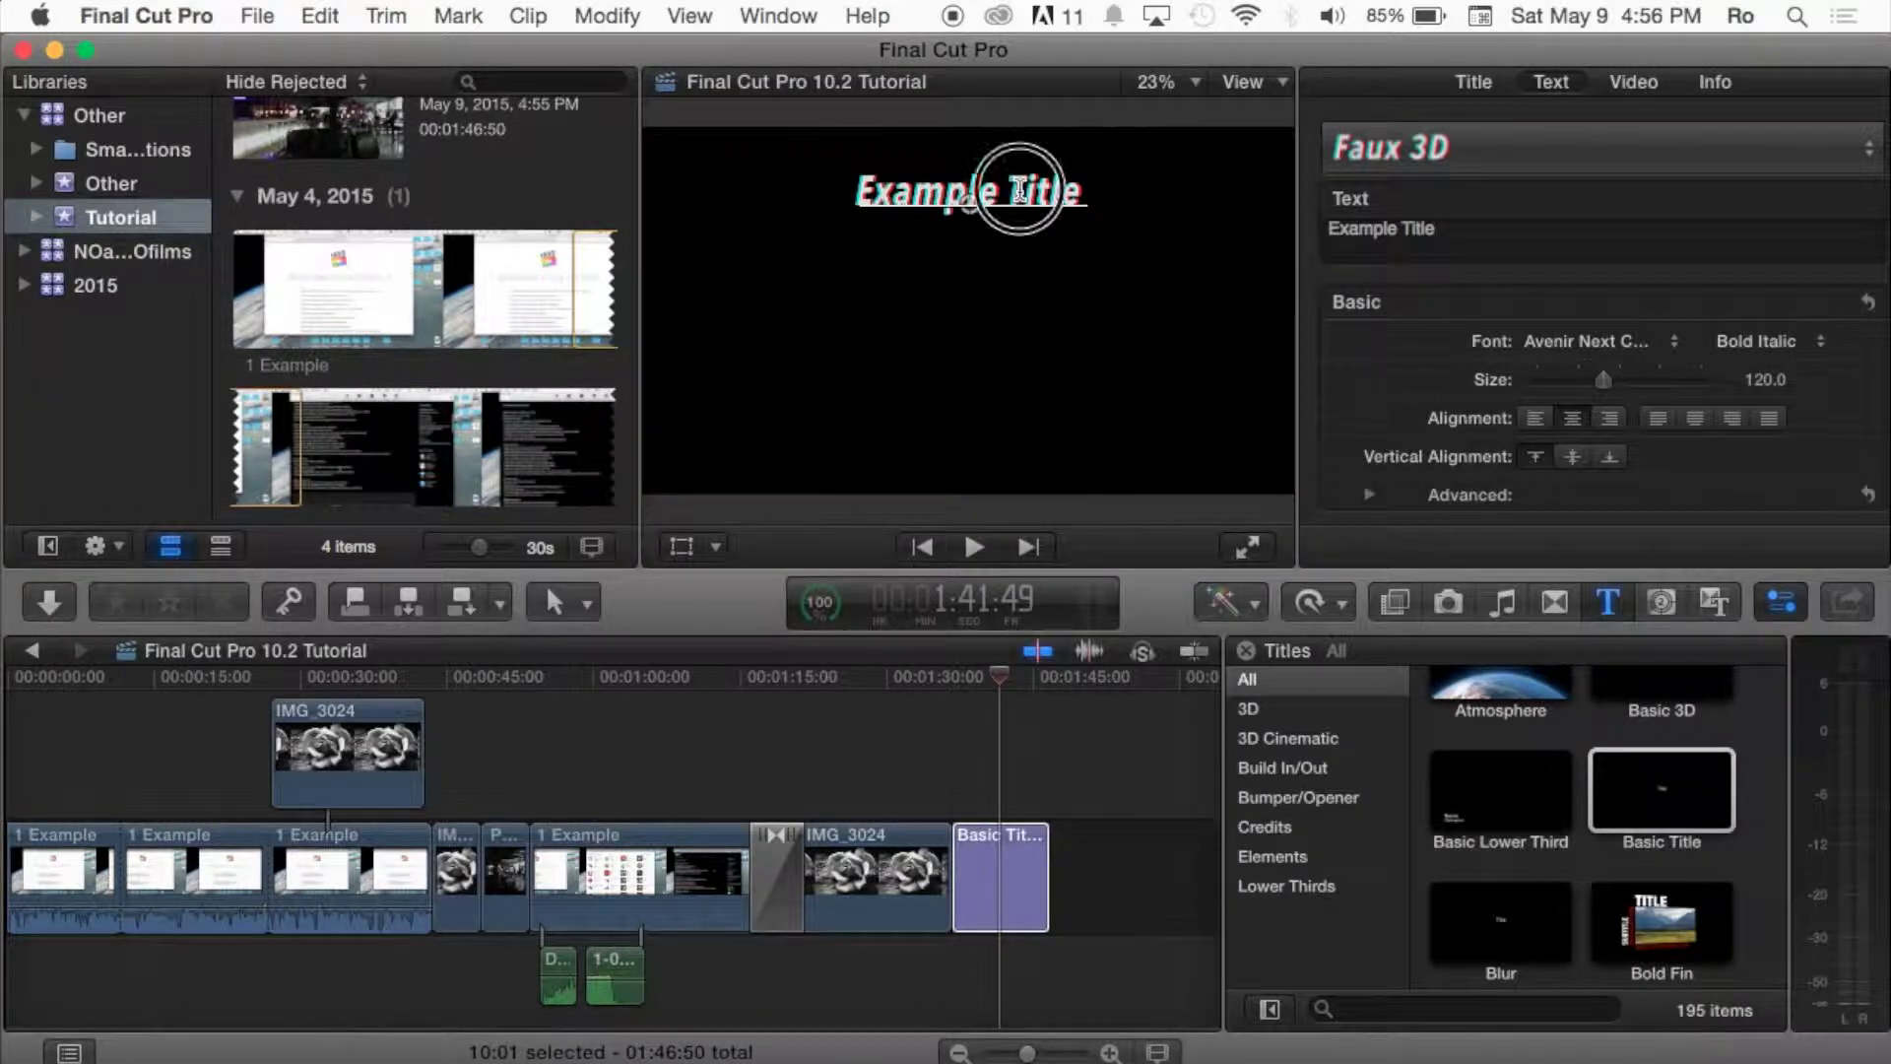
{"action": "left_click", "coordinate": [1025, 189]}
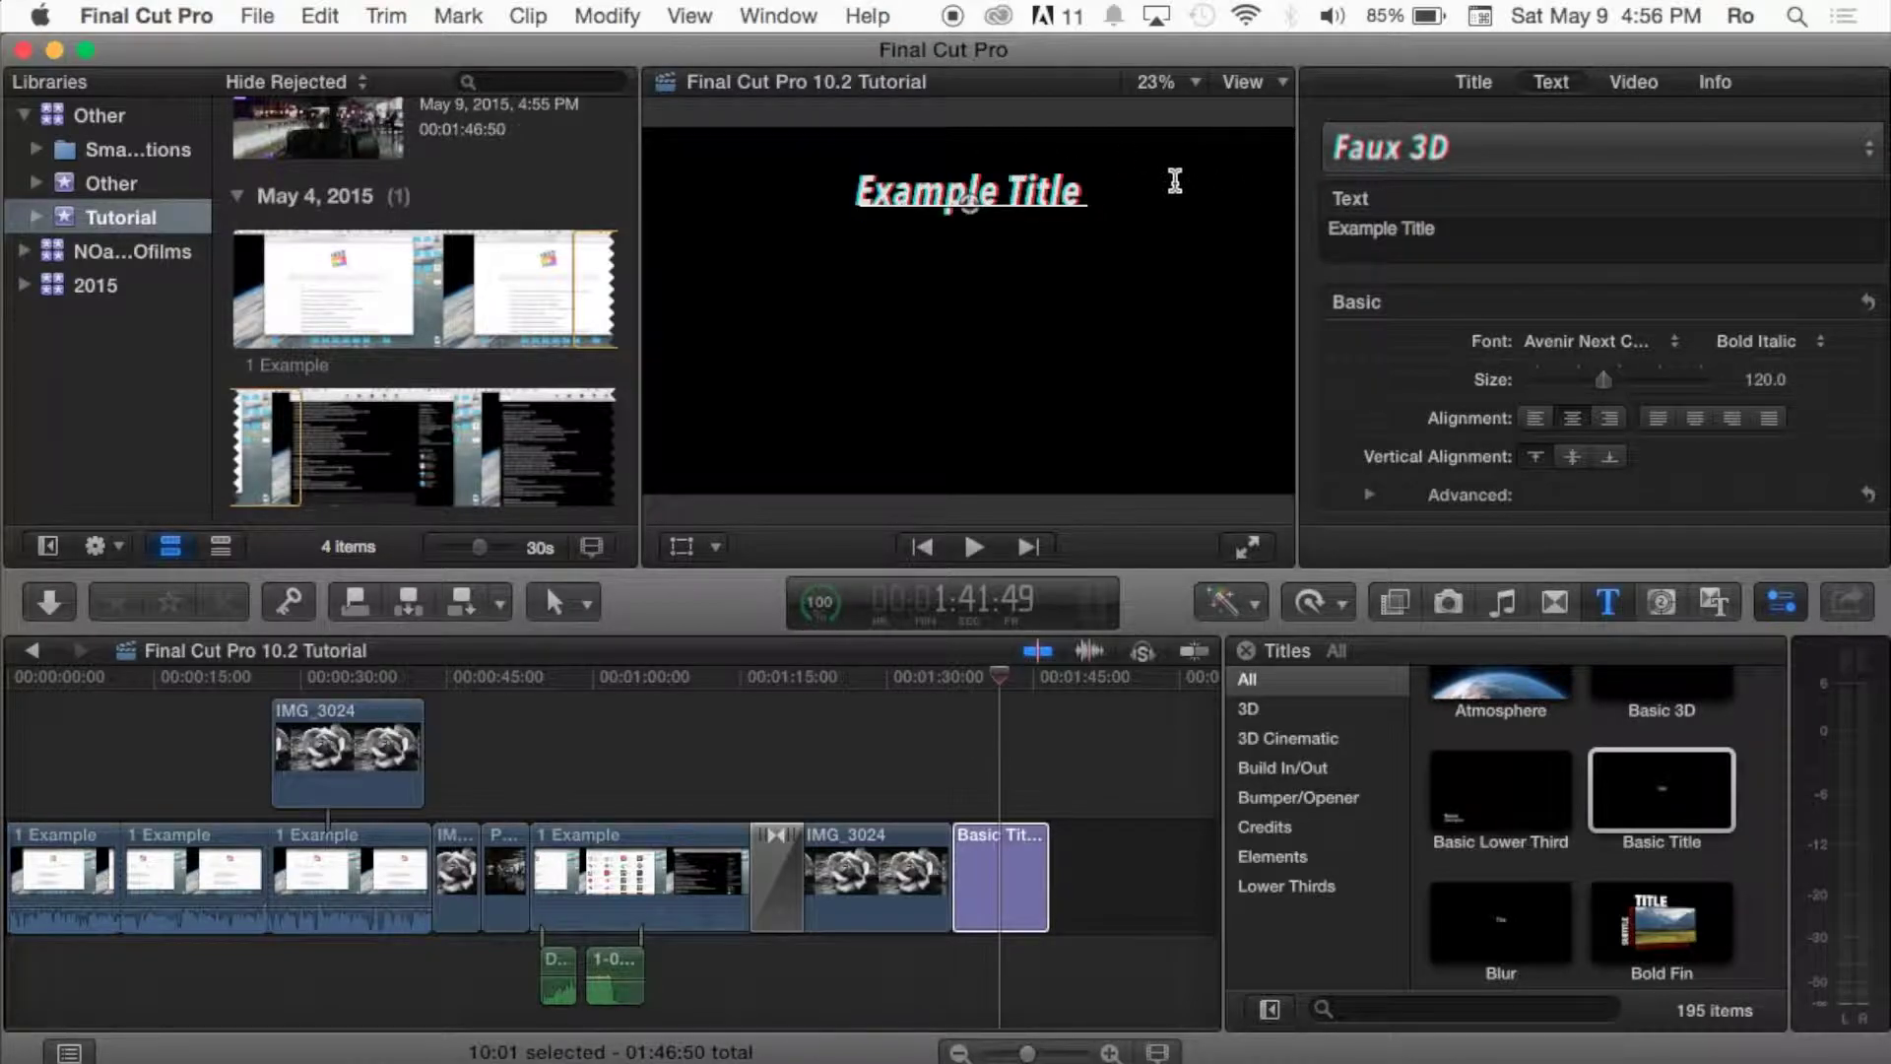
- Enlarge the Example Title text to size 139 and centre-align it
{"action": "triple_click", "coordinate": [1051, 191]}
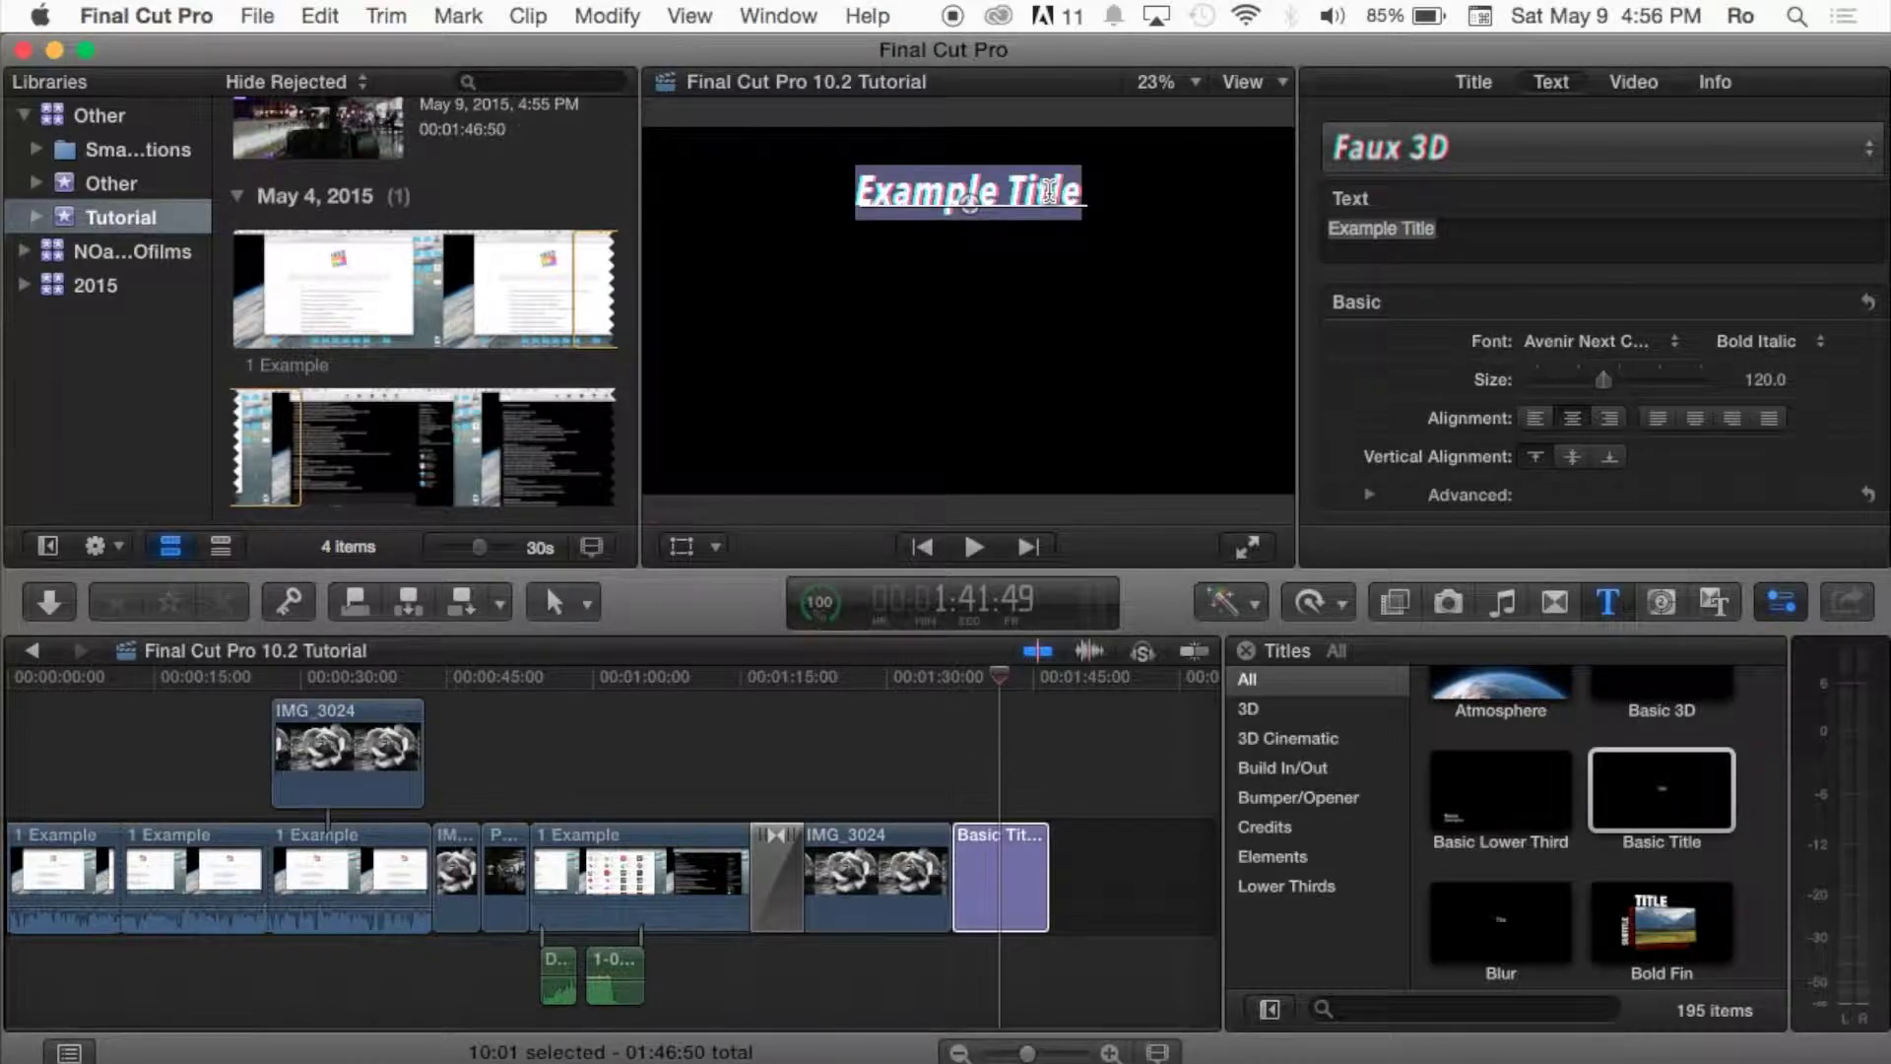
{"action": "scroll", "coordinate": [1515, 339], "scroll_direction": "down", "scroll_amount": 3}
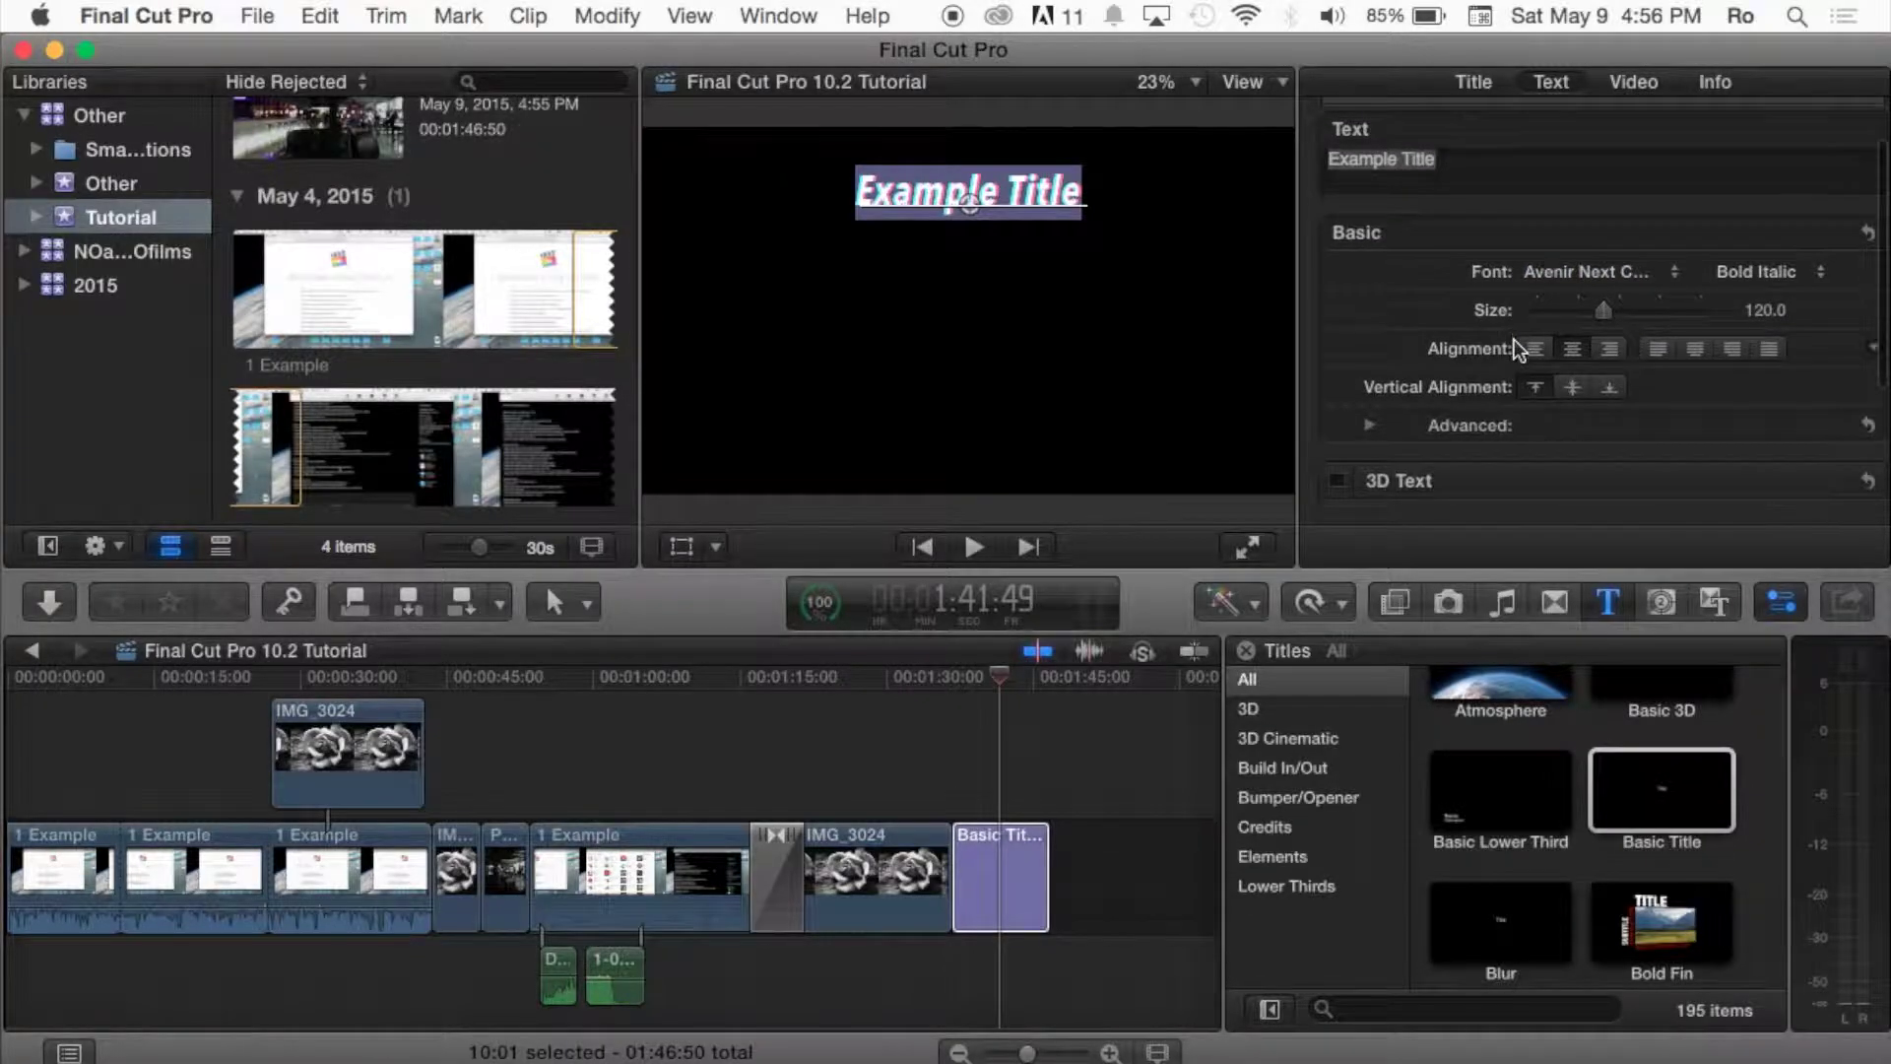
{"action": "mouse_move", "coordinate": [1601, 309]}
{"action": "left_mouse_down"}
{"action": "mouse_move", "coordinate": [1661, 317]}
{"action": "mouse_move", "coordinate": [1614, 315]}
{"action": "left_mouse_up"}
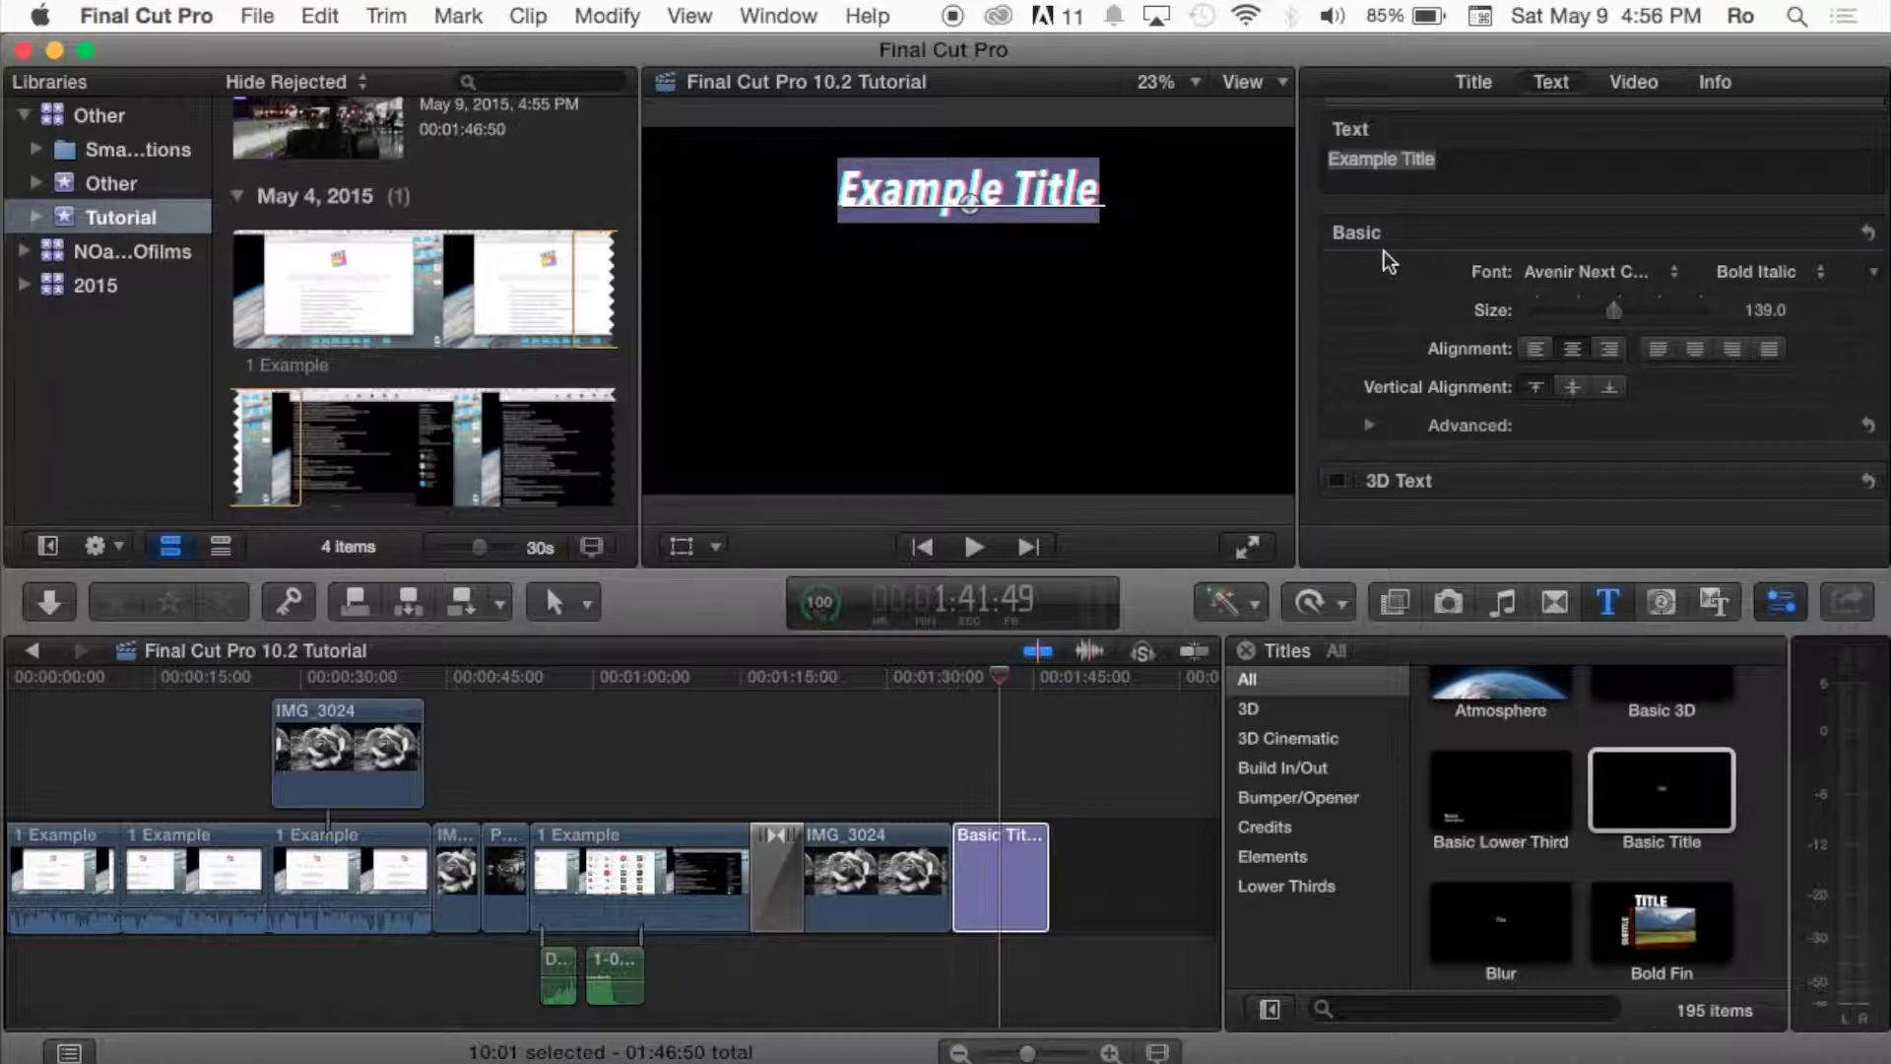
{"action": "left_click", "coordinate": [1535, 350]}
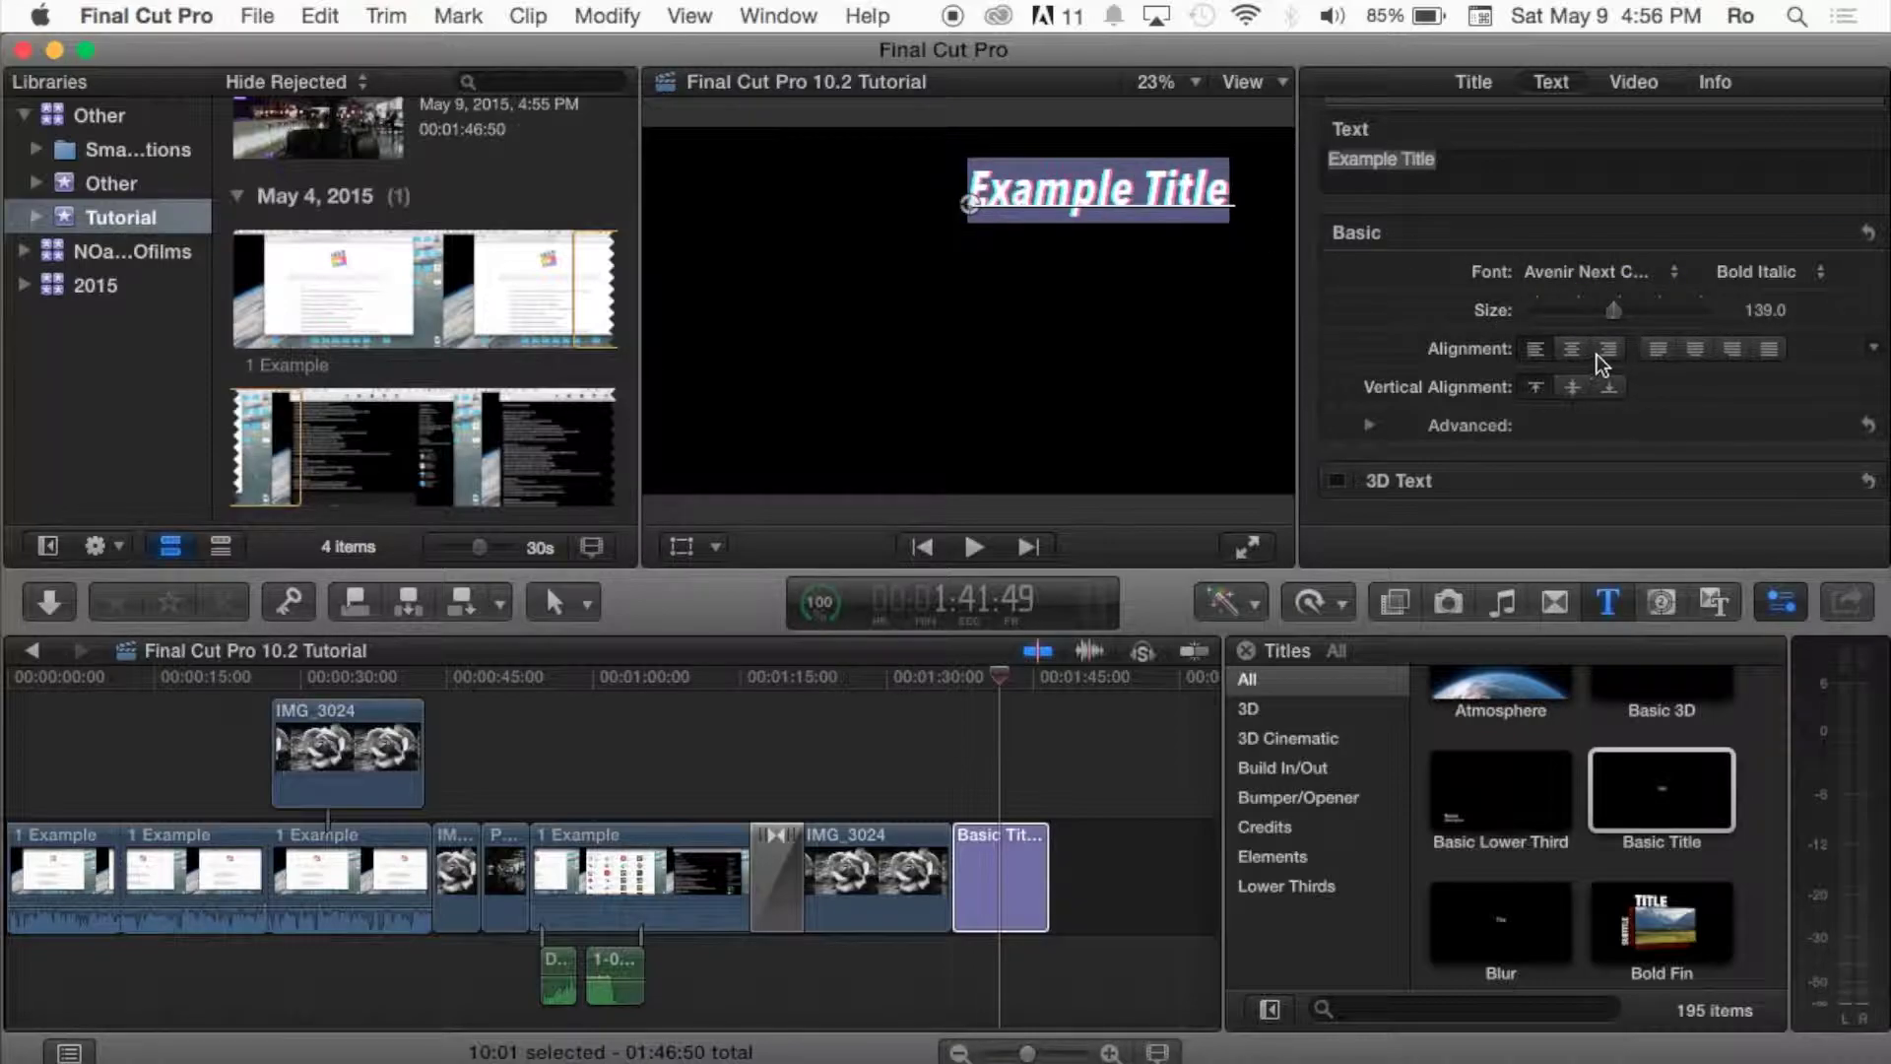
{"action": "left_click", "coordinate": [1608, 351]}
{"action": "left_click", "coordinate": [1572, 351]}
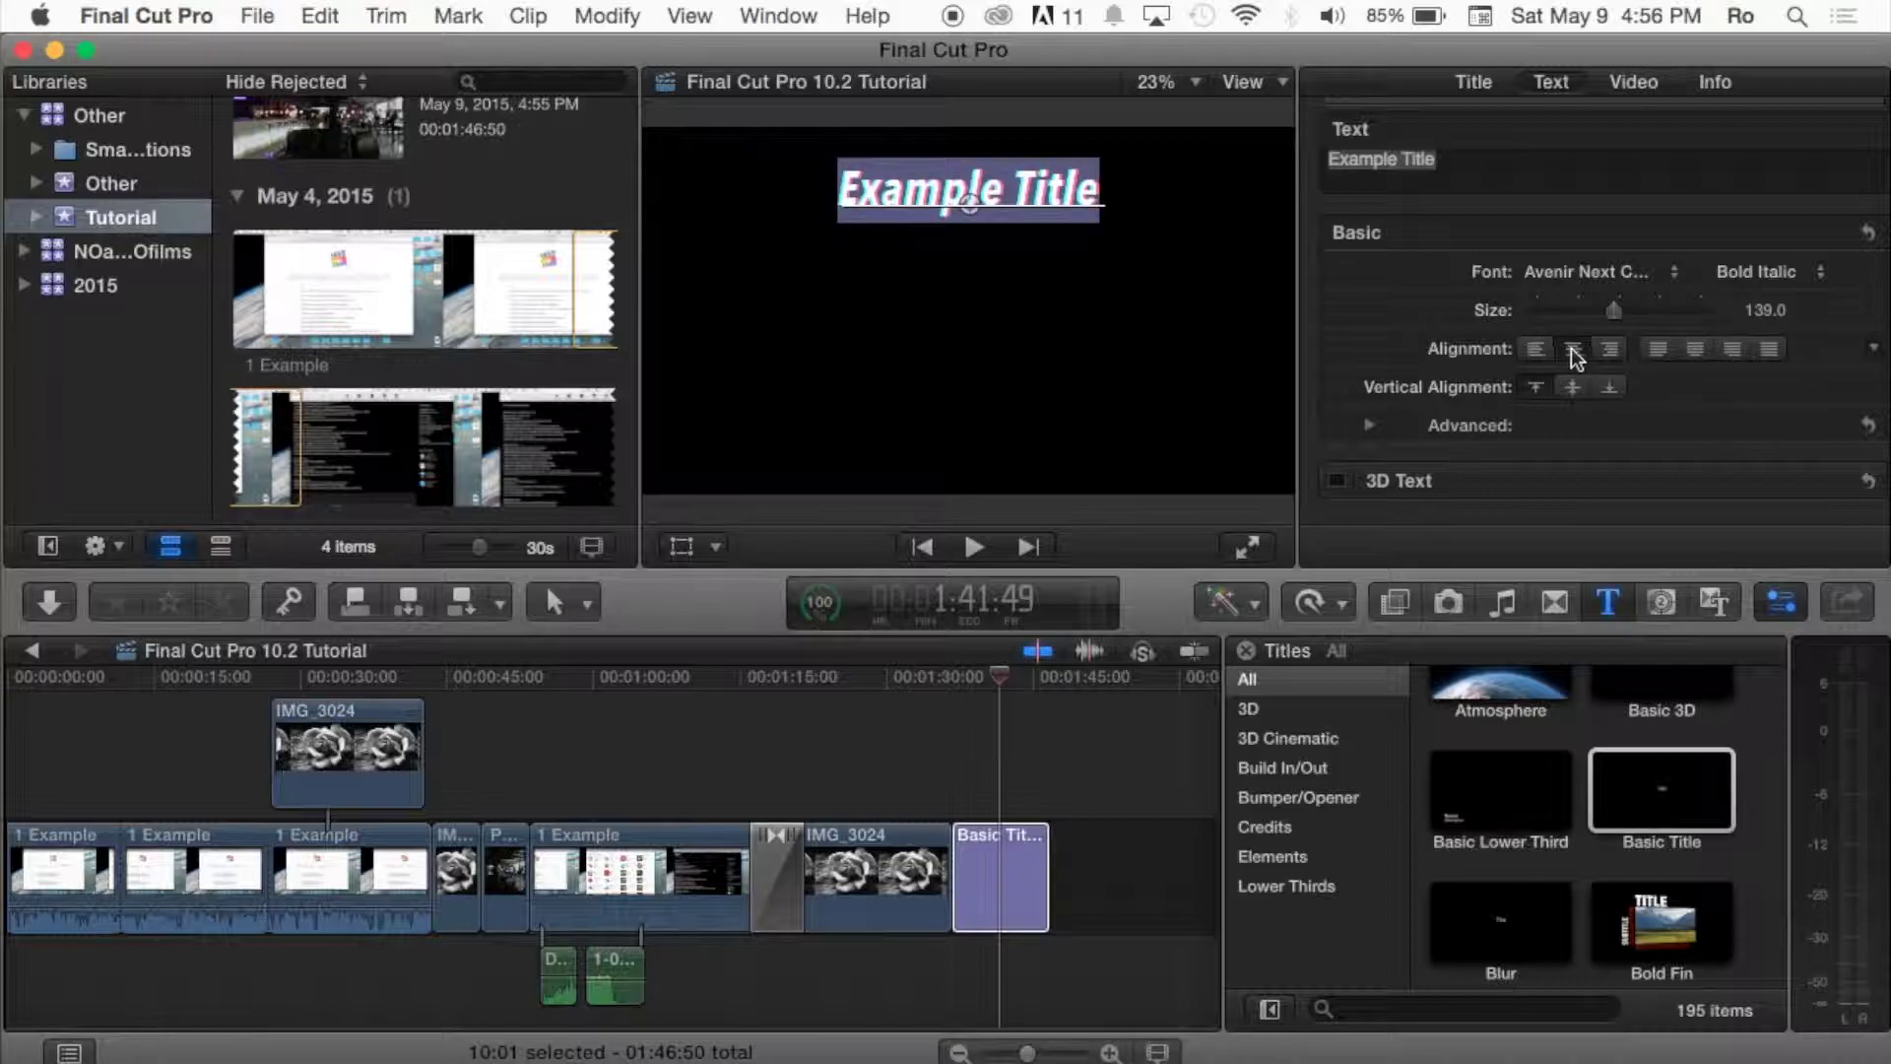
- Expand the Advanced text settings and test line spacing, returning it to 0
{"action": "scroll", "coordinate": [1517, 414], "scroll_direction": "down", "scroll_amount": 2}
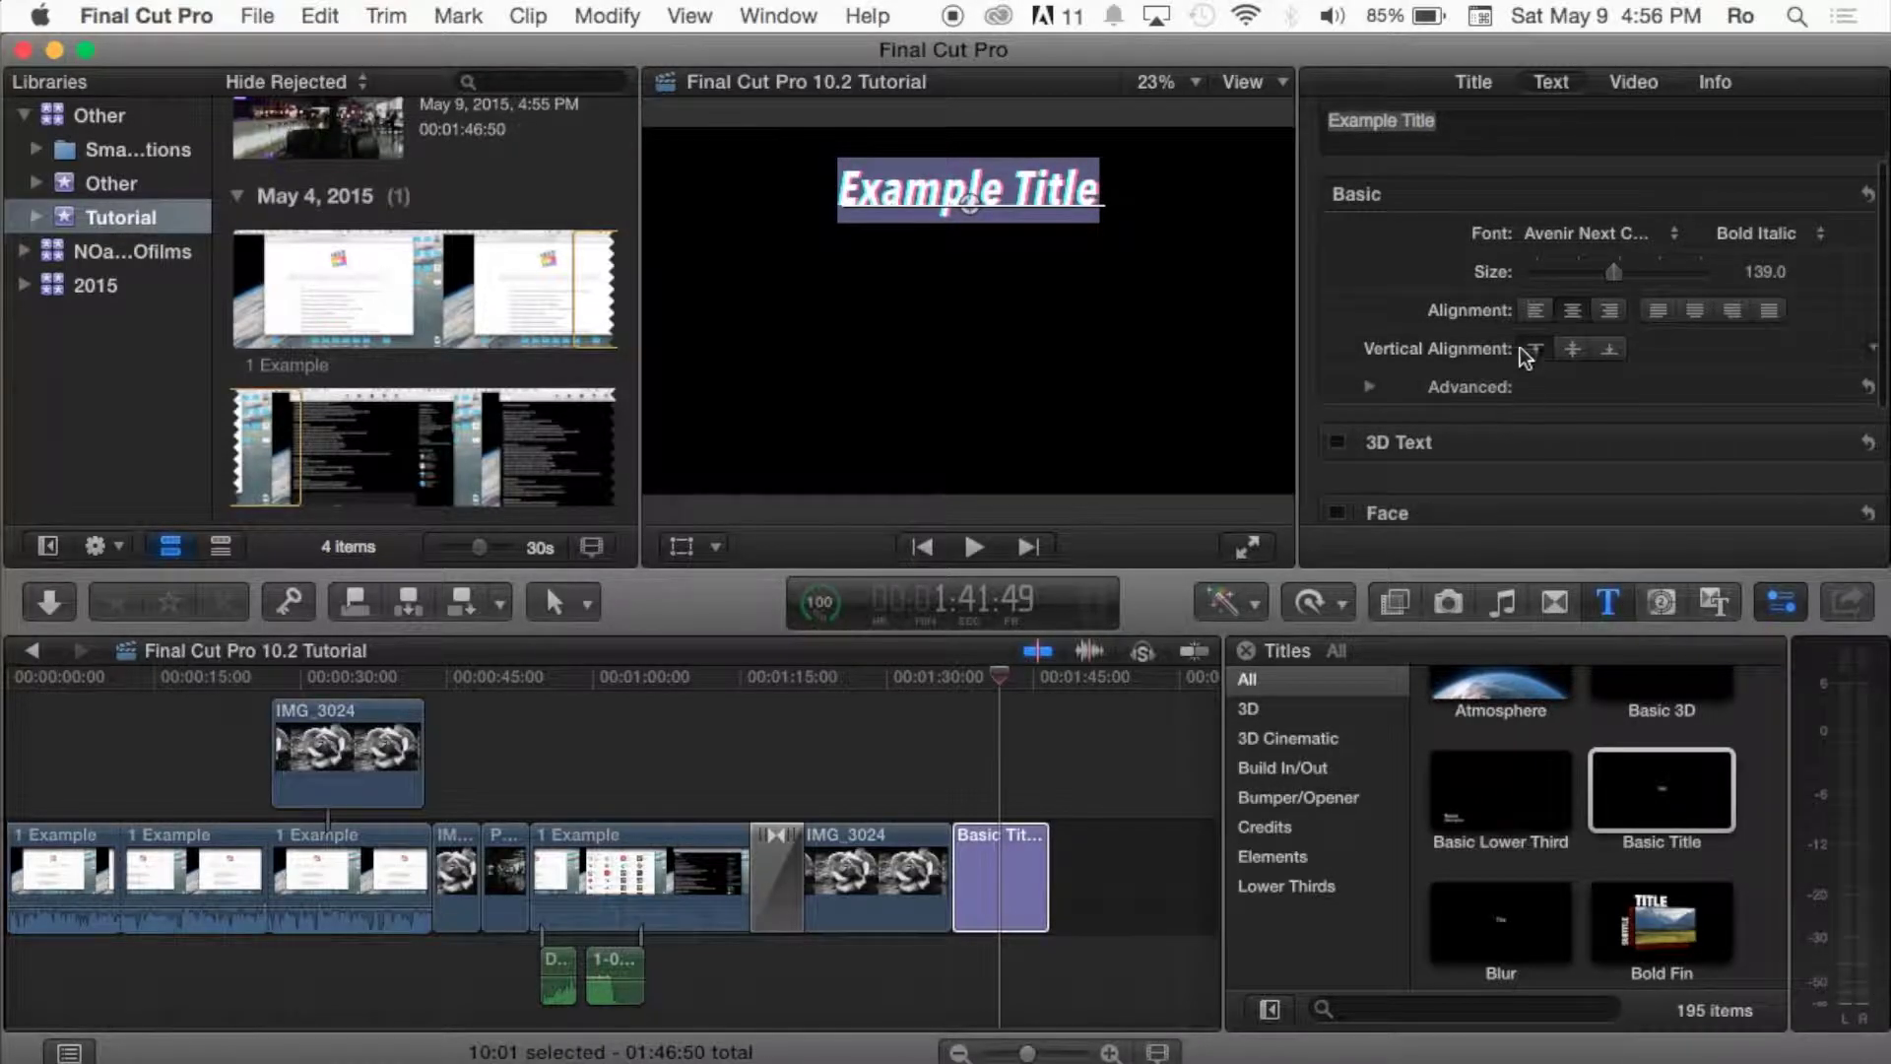
{"action": "left_click", "coordinate": [1368, 387]}
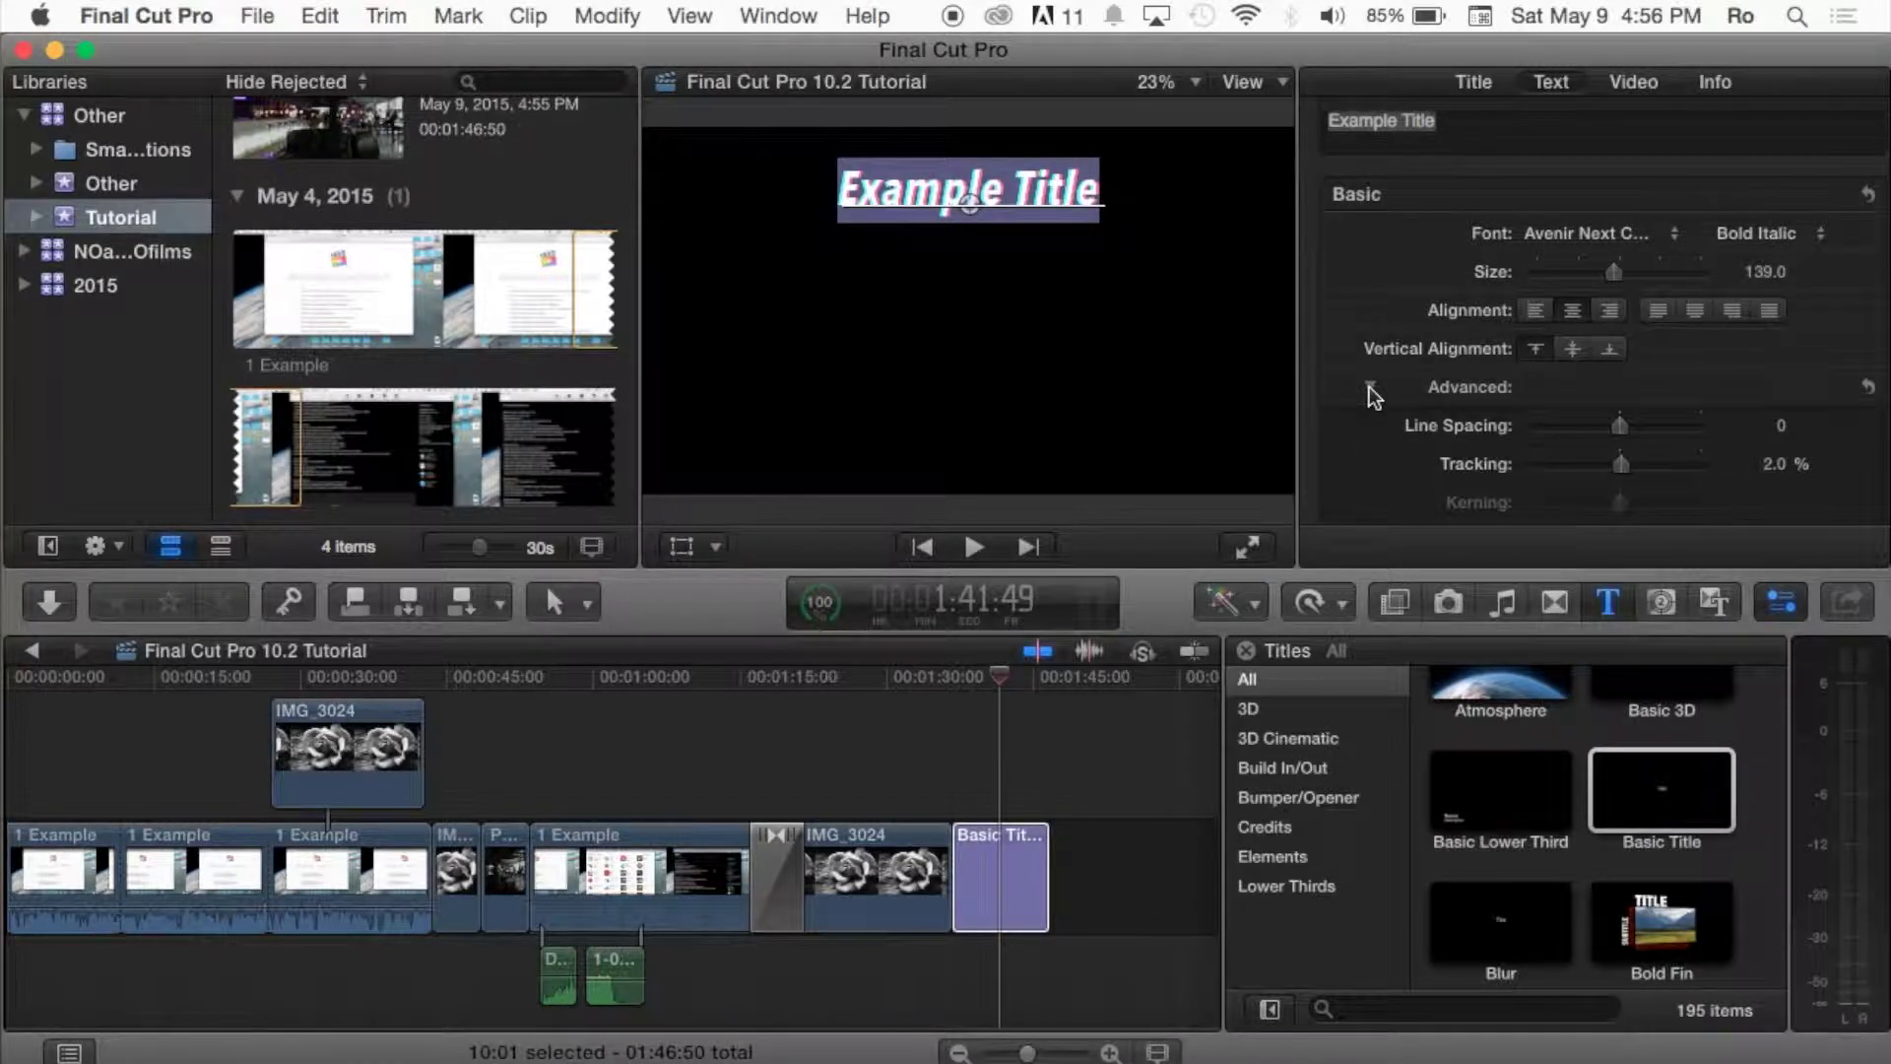
{"action": "scroll", "coordinate": [1497, 407], "scroll_direction": "down", "scroll_amount": 3}
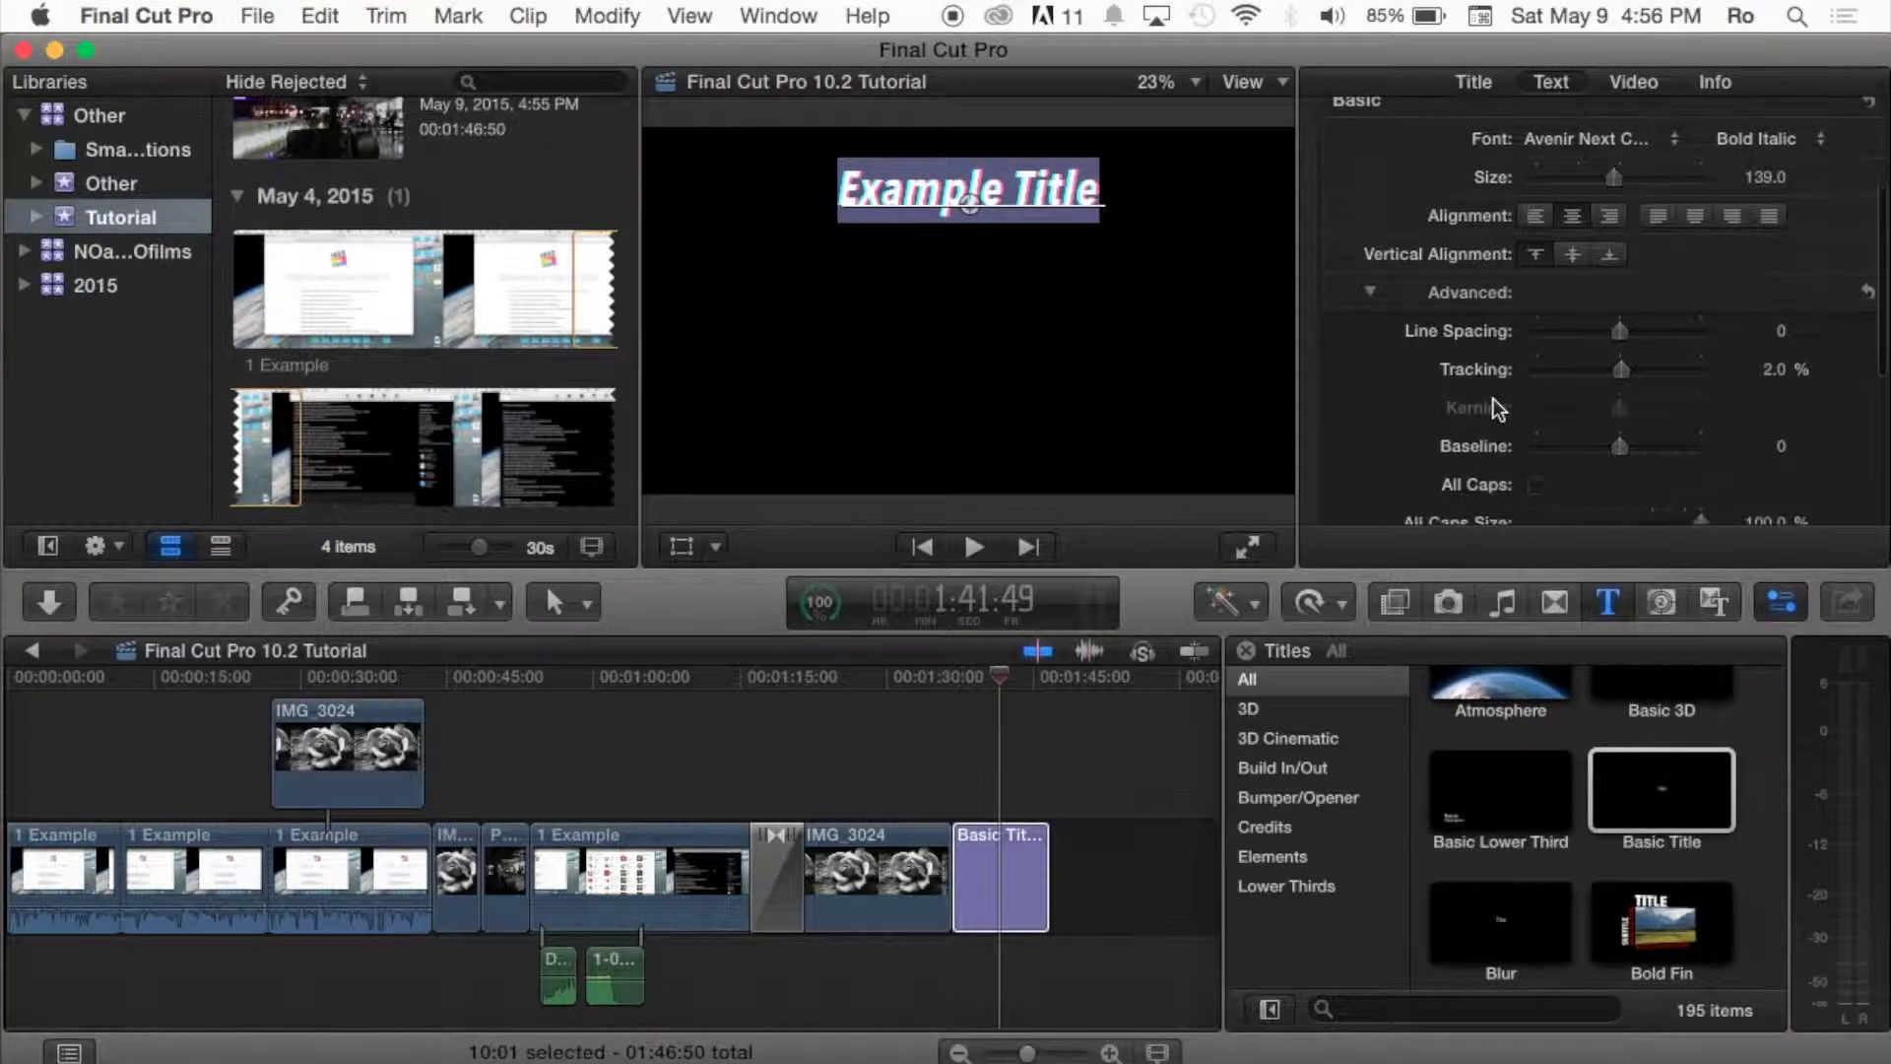
{"action": "left_click_drag", "start_coordinate": [1625, 336], "coordinate": [1620, 411]}
{"action": "scroll", "coordinate": [1635, 370], "scroll_direction": "down", "scroll_amount": 2}
{"action": "scroll", "coordinate": [1596, 414], "scroll_direction": "down", "scroll_amount": 1}
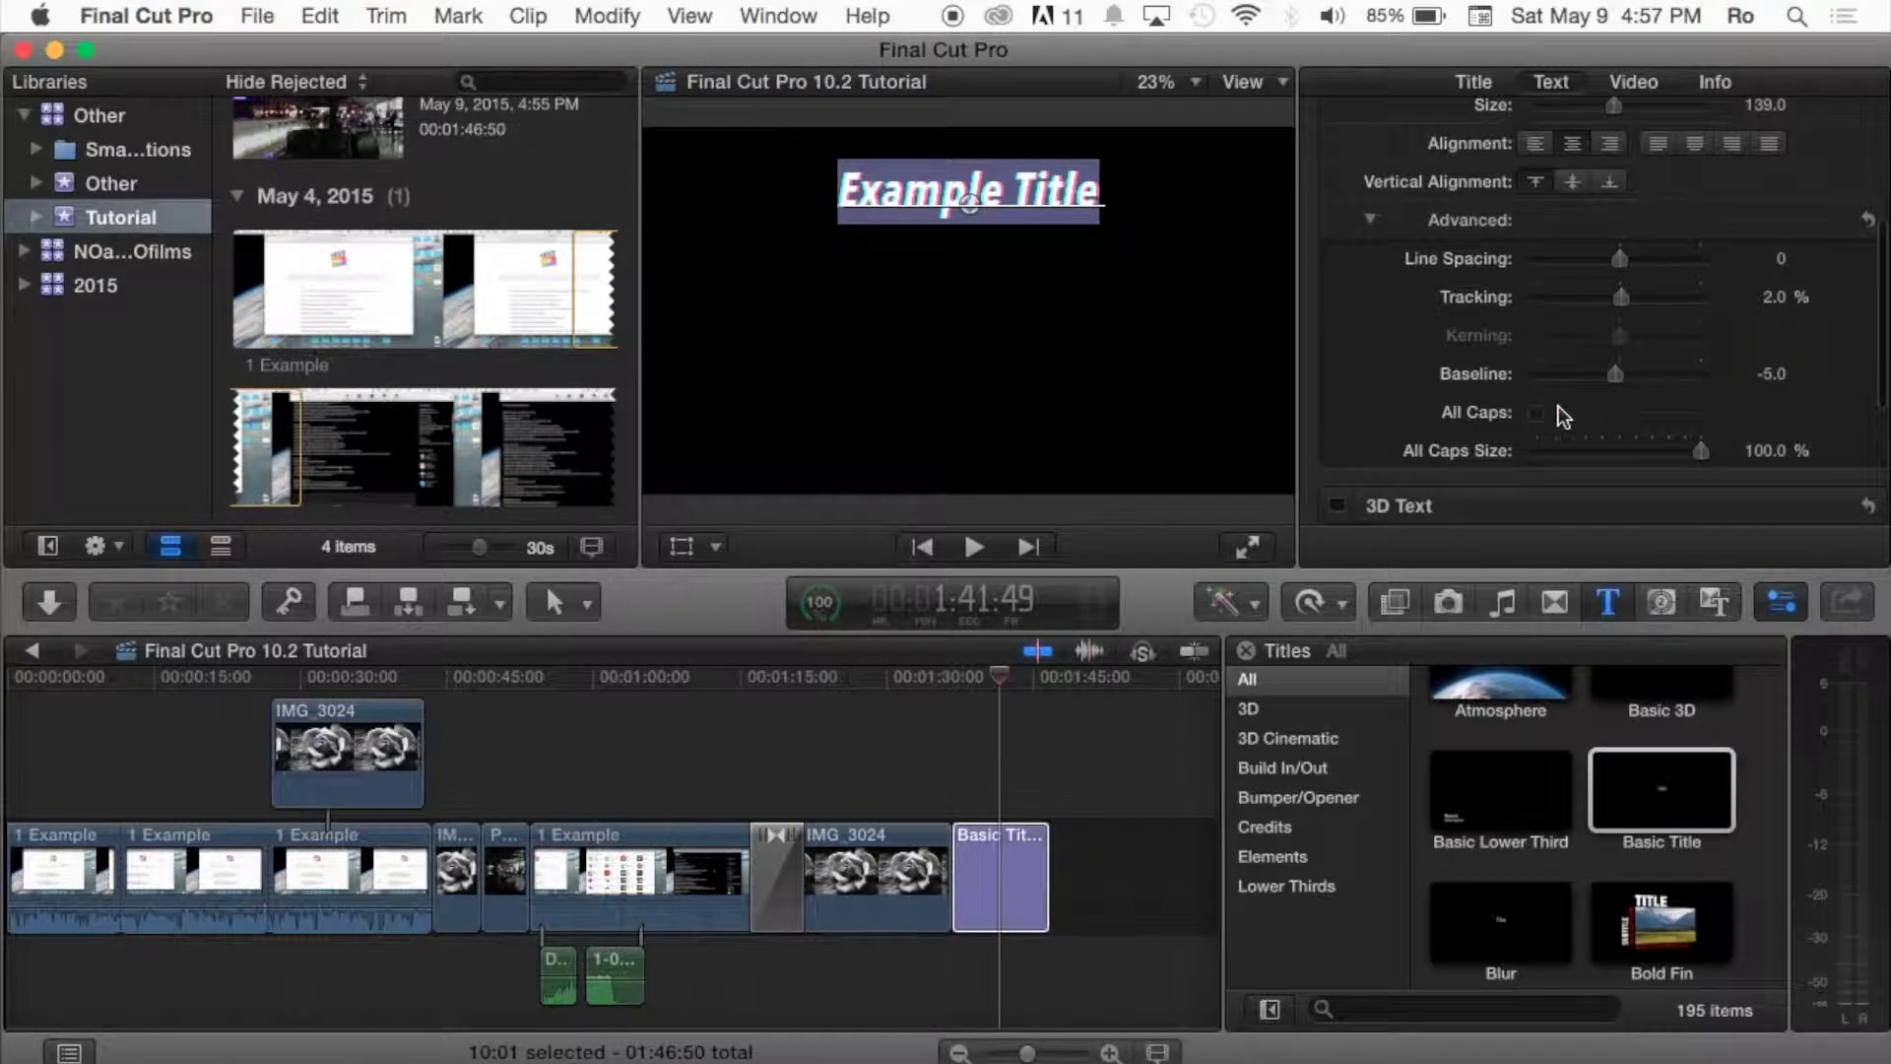
- Try All Caps with smaller capitals, then reset Advanced settings to defaults and collapse them
{"action": "left_click", "coordinate": [1537, 413]}
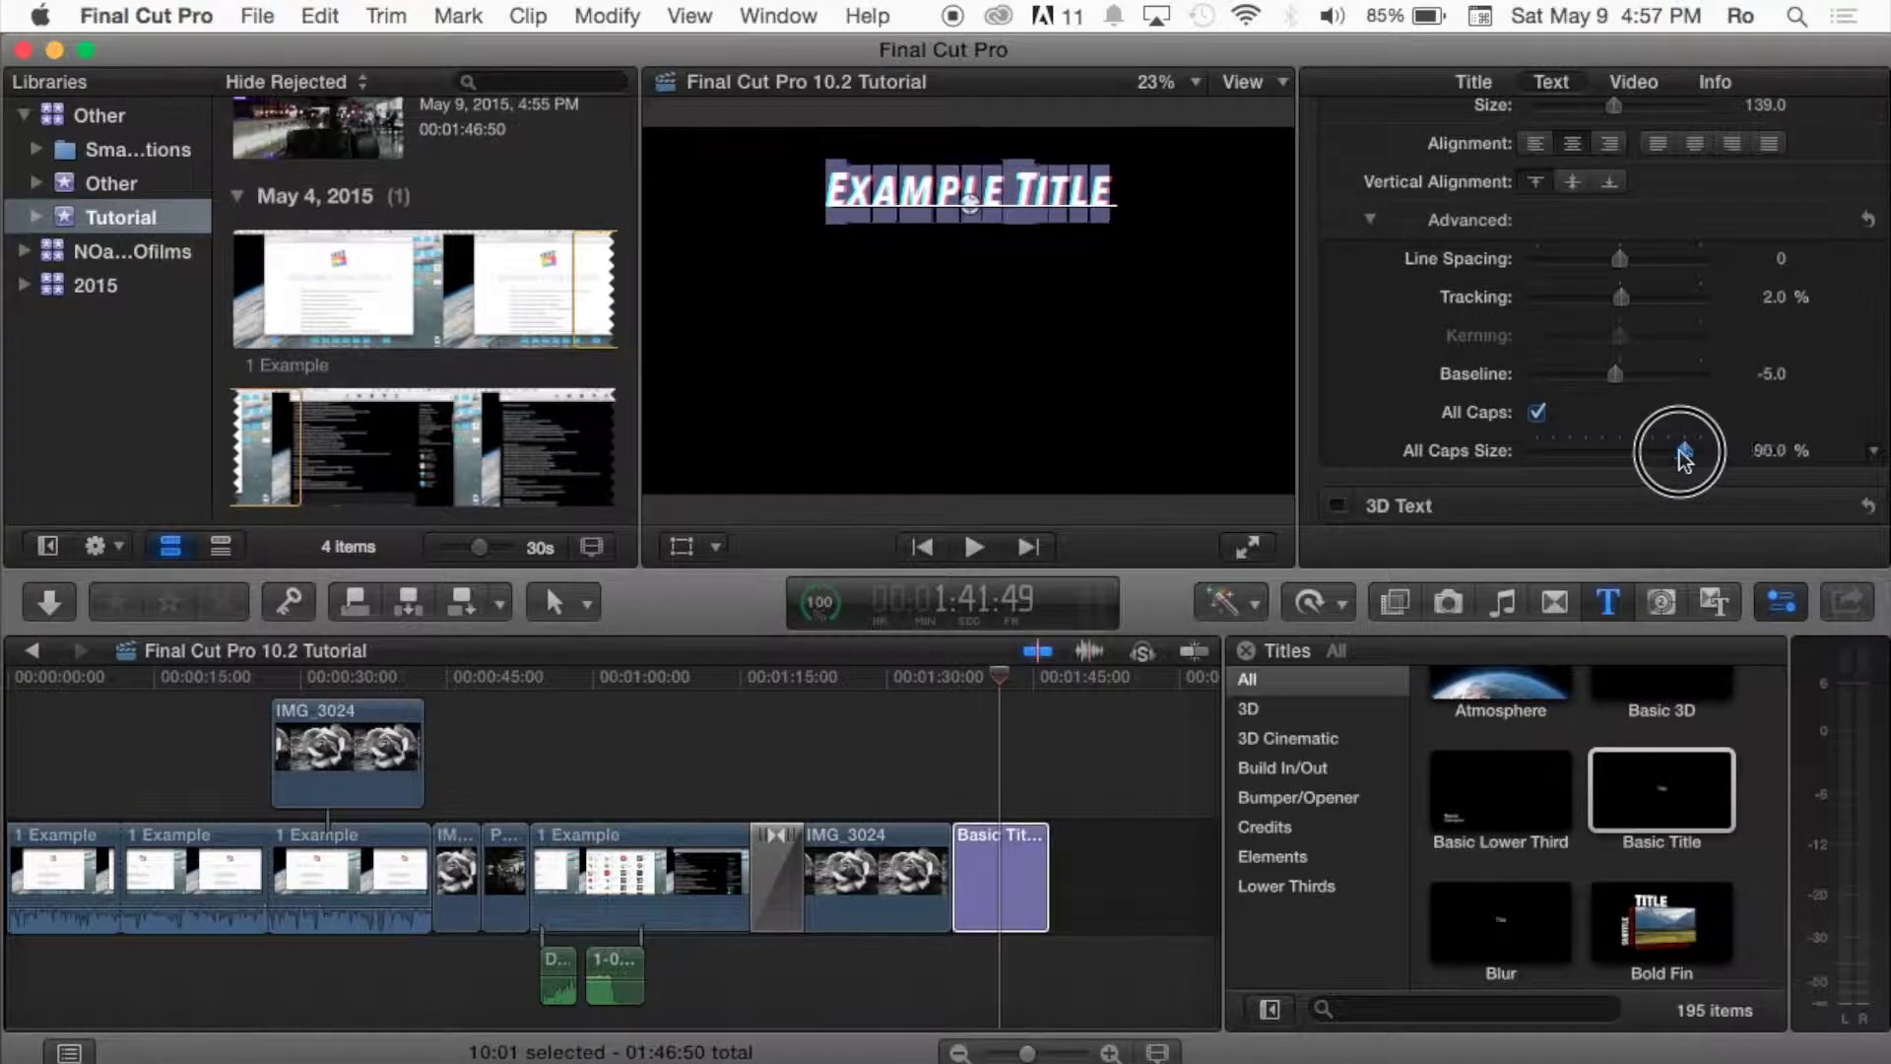
{"action": "mouse_move", "coordinate": [1685, 459]}
{"action": "left_mouse_down"}
{"action": "mouse_move", "coordinate": [1627, 456]}
{"action": "mouse_move", "coordinate": [1709, 456]}
{"action": "left_mouse_up"}
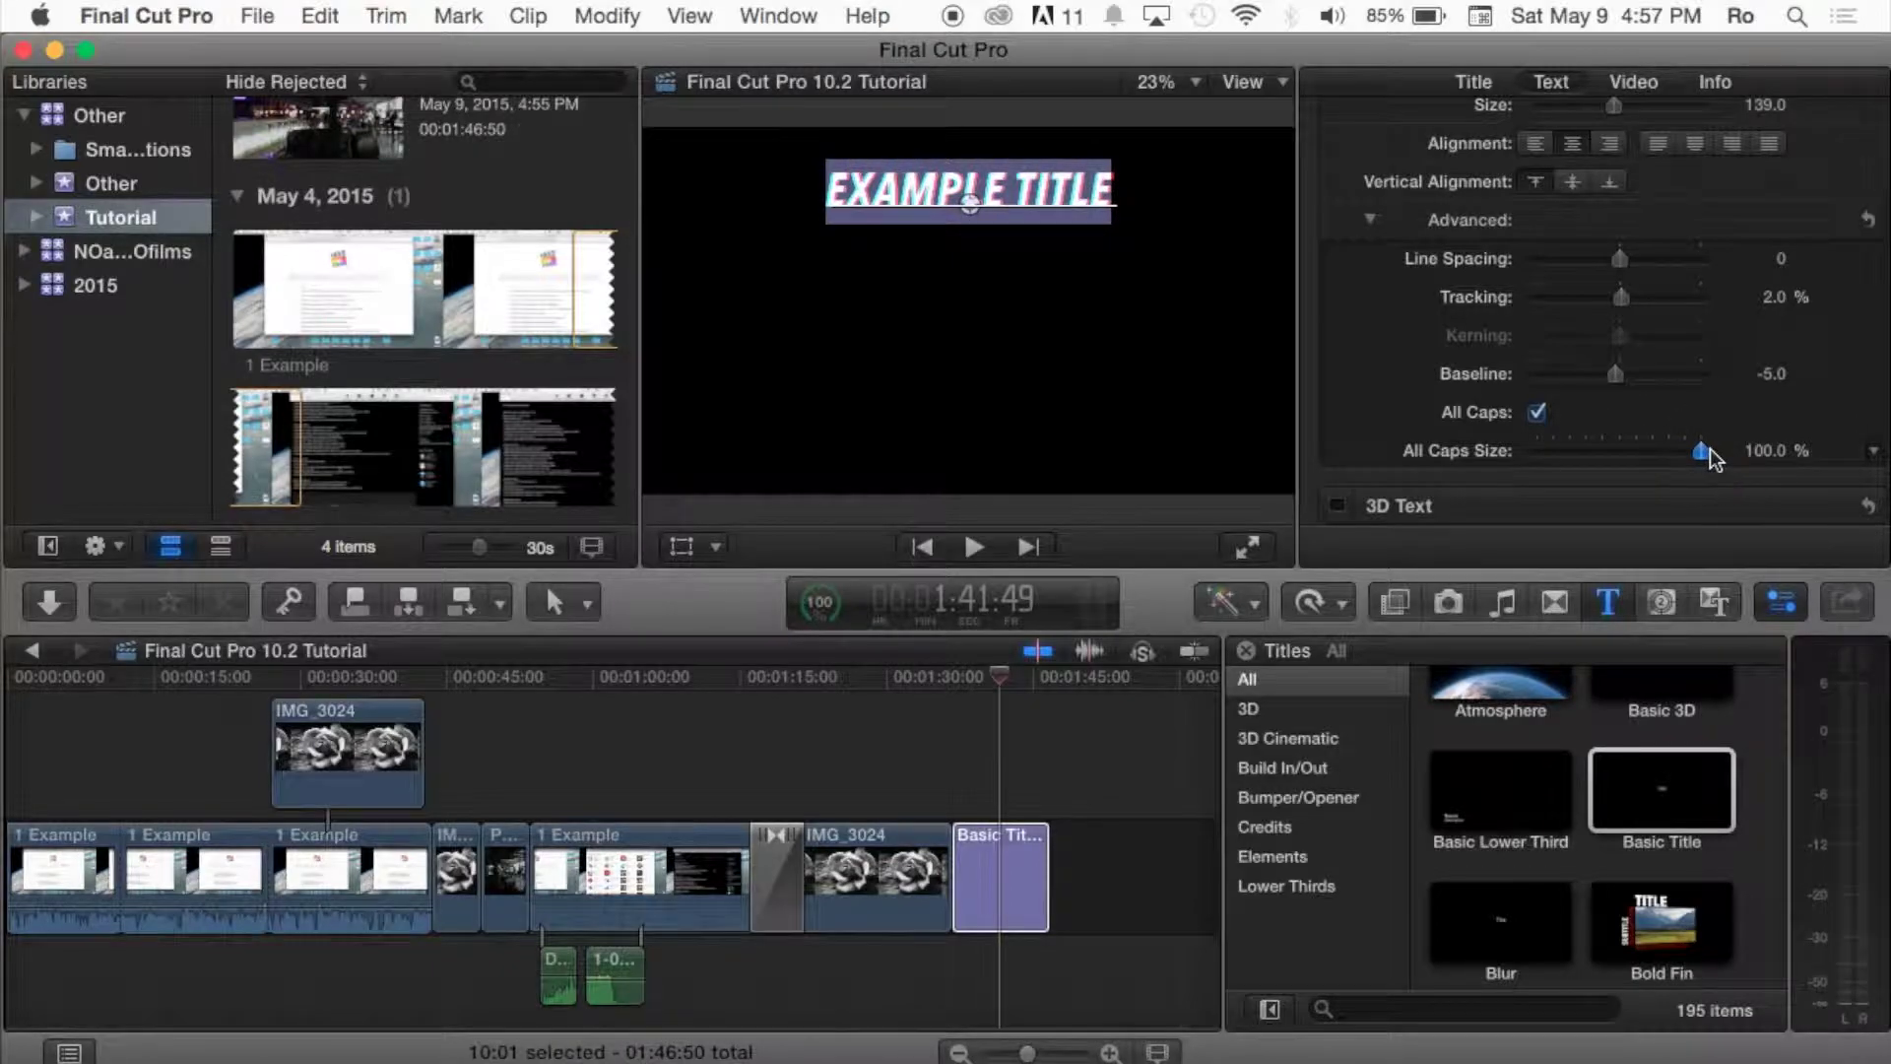
{"action": "left_click", "coordinate": [1543, 416]}
{"action": "scroll", "coordinate": [1816, 371], "scroll_direction": "up", "scroll_amount": 1}
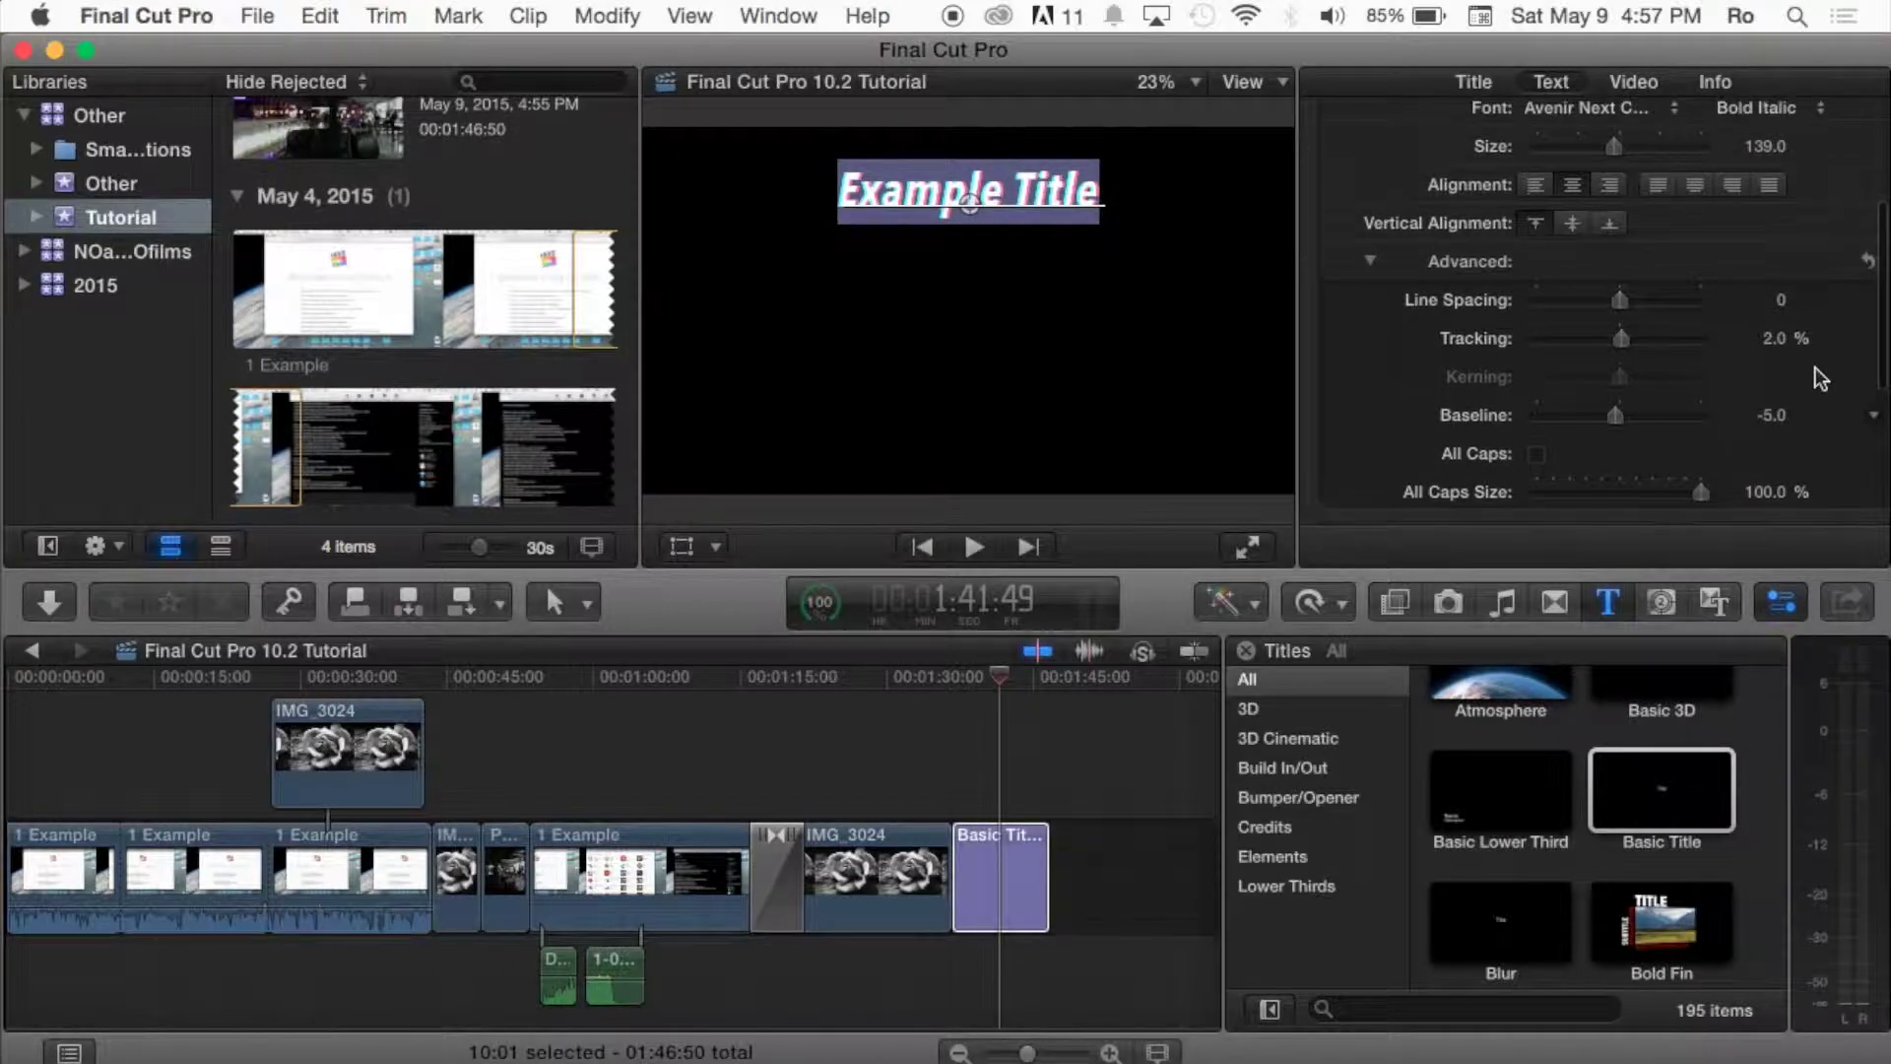
{"action": "left_click", "coordinate": [1868, 257]}
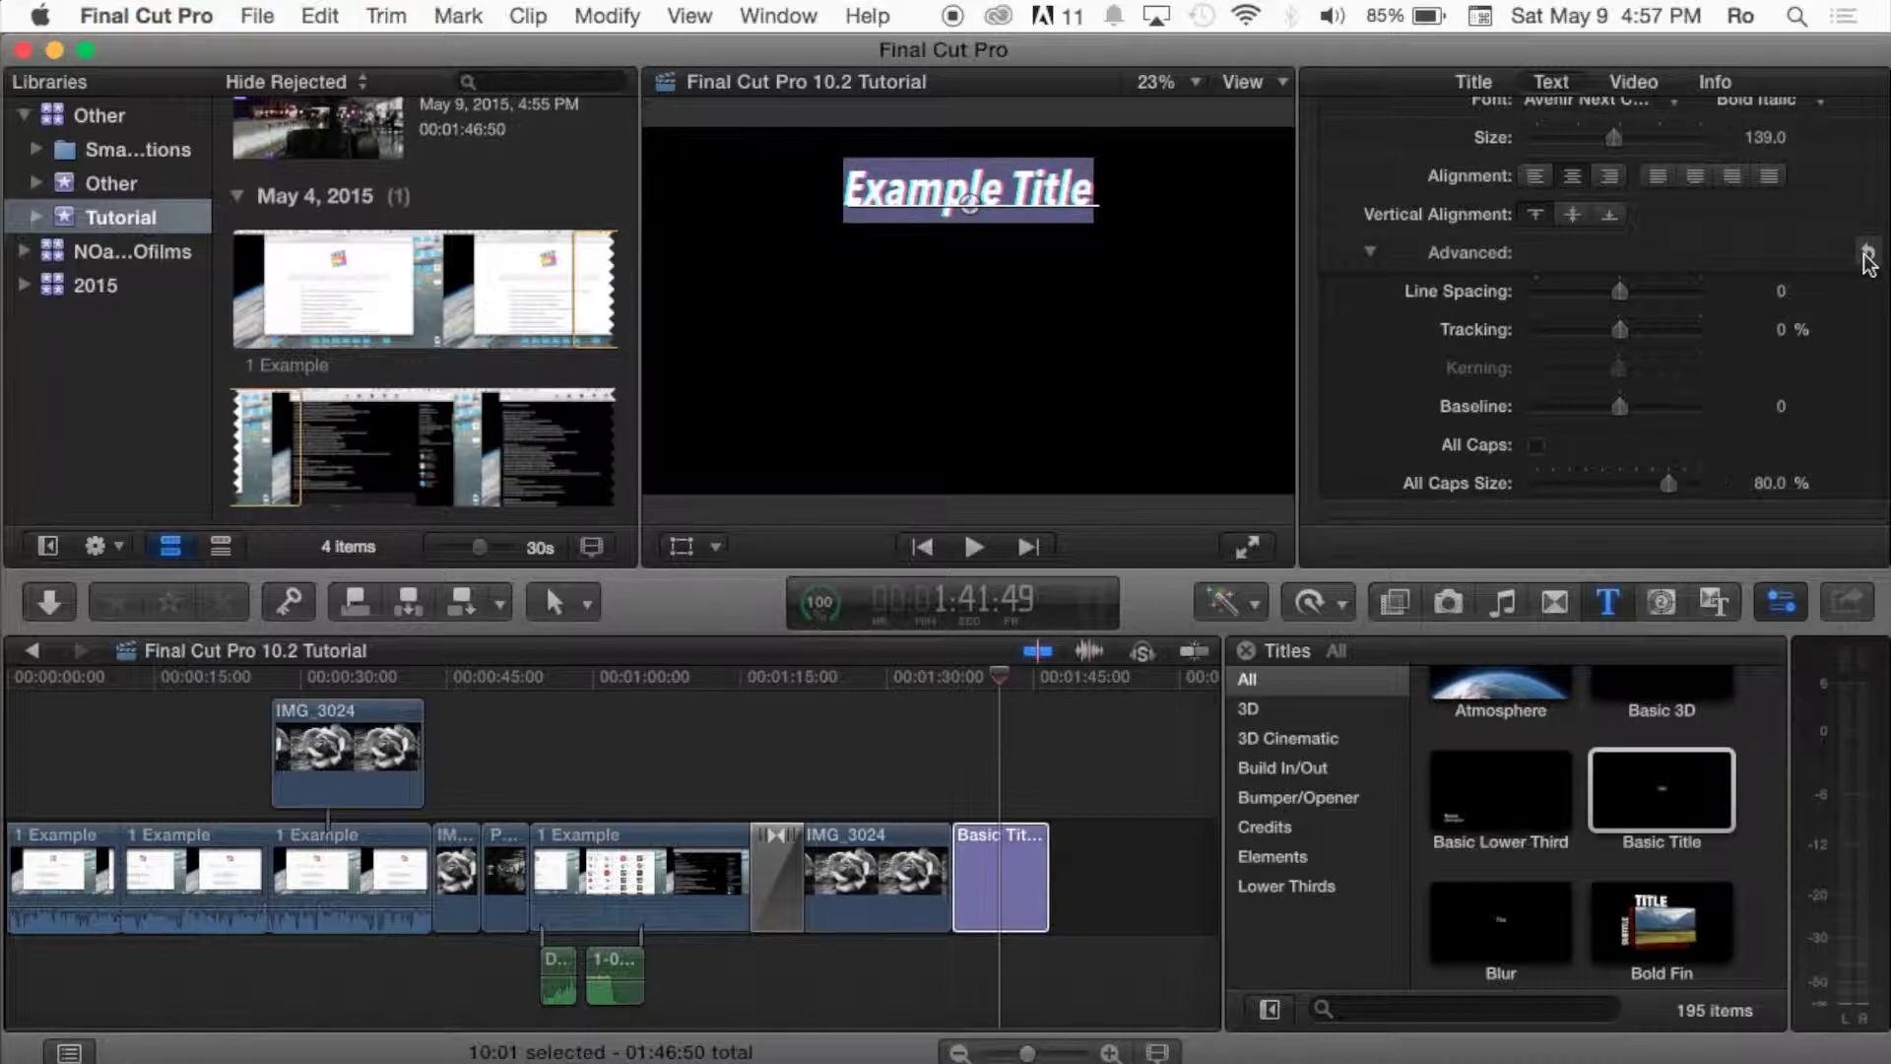
{"action": "left_click", "coordinate": [1371, 252]}
- Expand and enable the title's Face settings, keeping a solid Color fill
{"action": "scroll", "coordinate": [1443, 297], "scroll_direction": "down", "scroll_amount": 1}
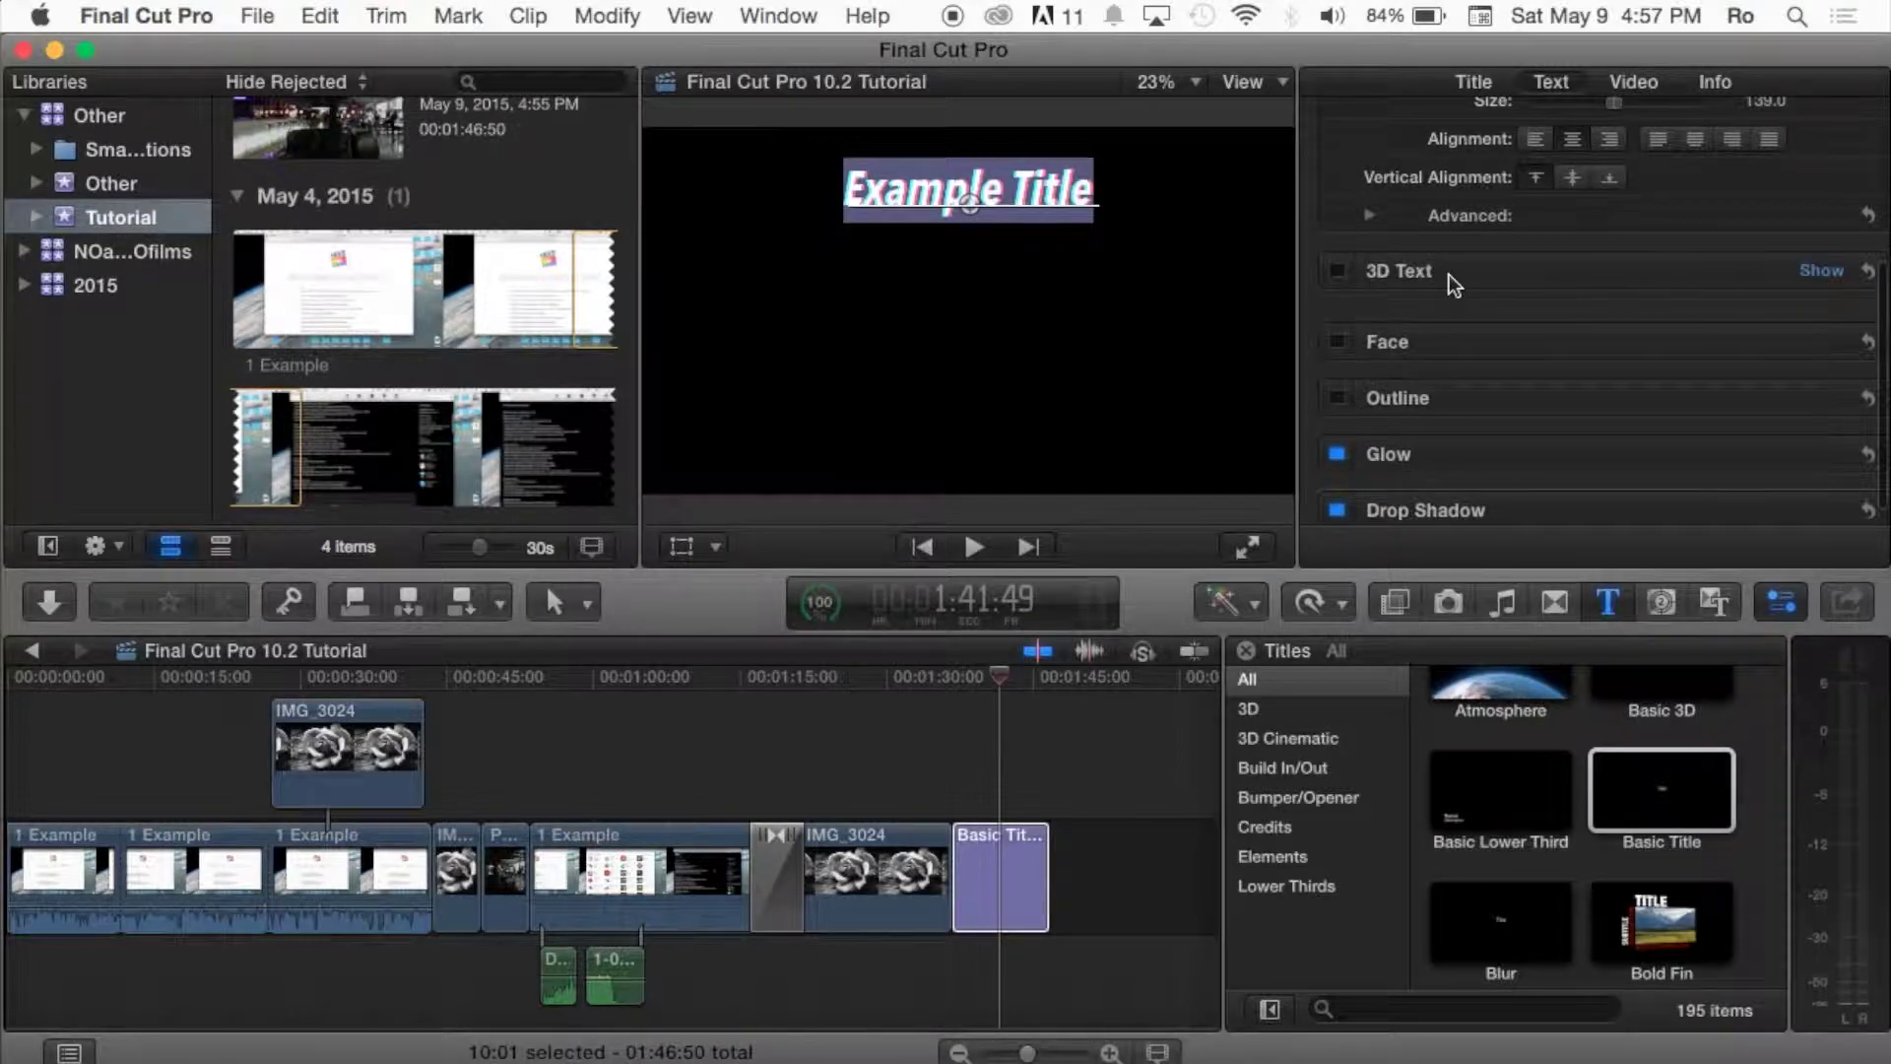
{"action": "scroll", "coordinate": [1464, 411], "scroll_direction": "down", "scroll_amount": 1}
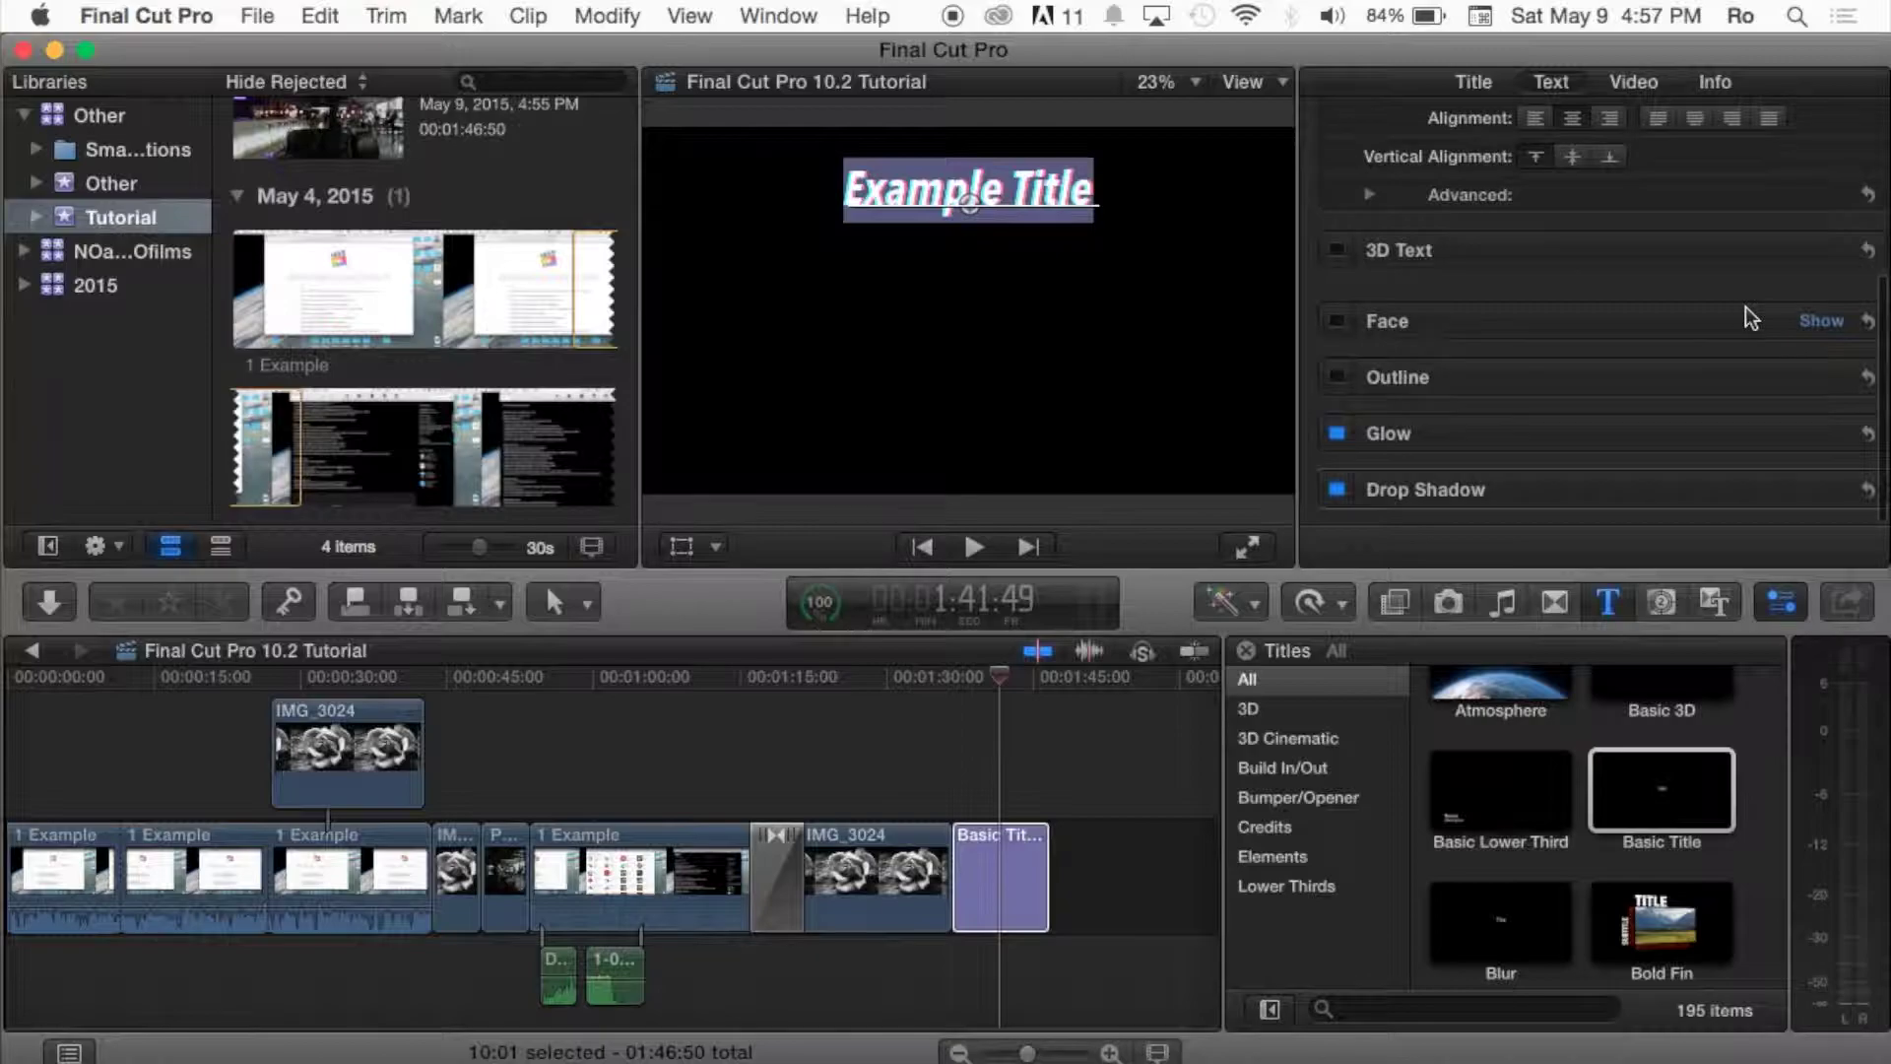
{"action": "left_click", "coordinate": [1819, 321]}
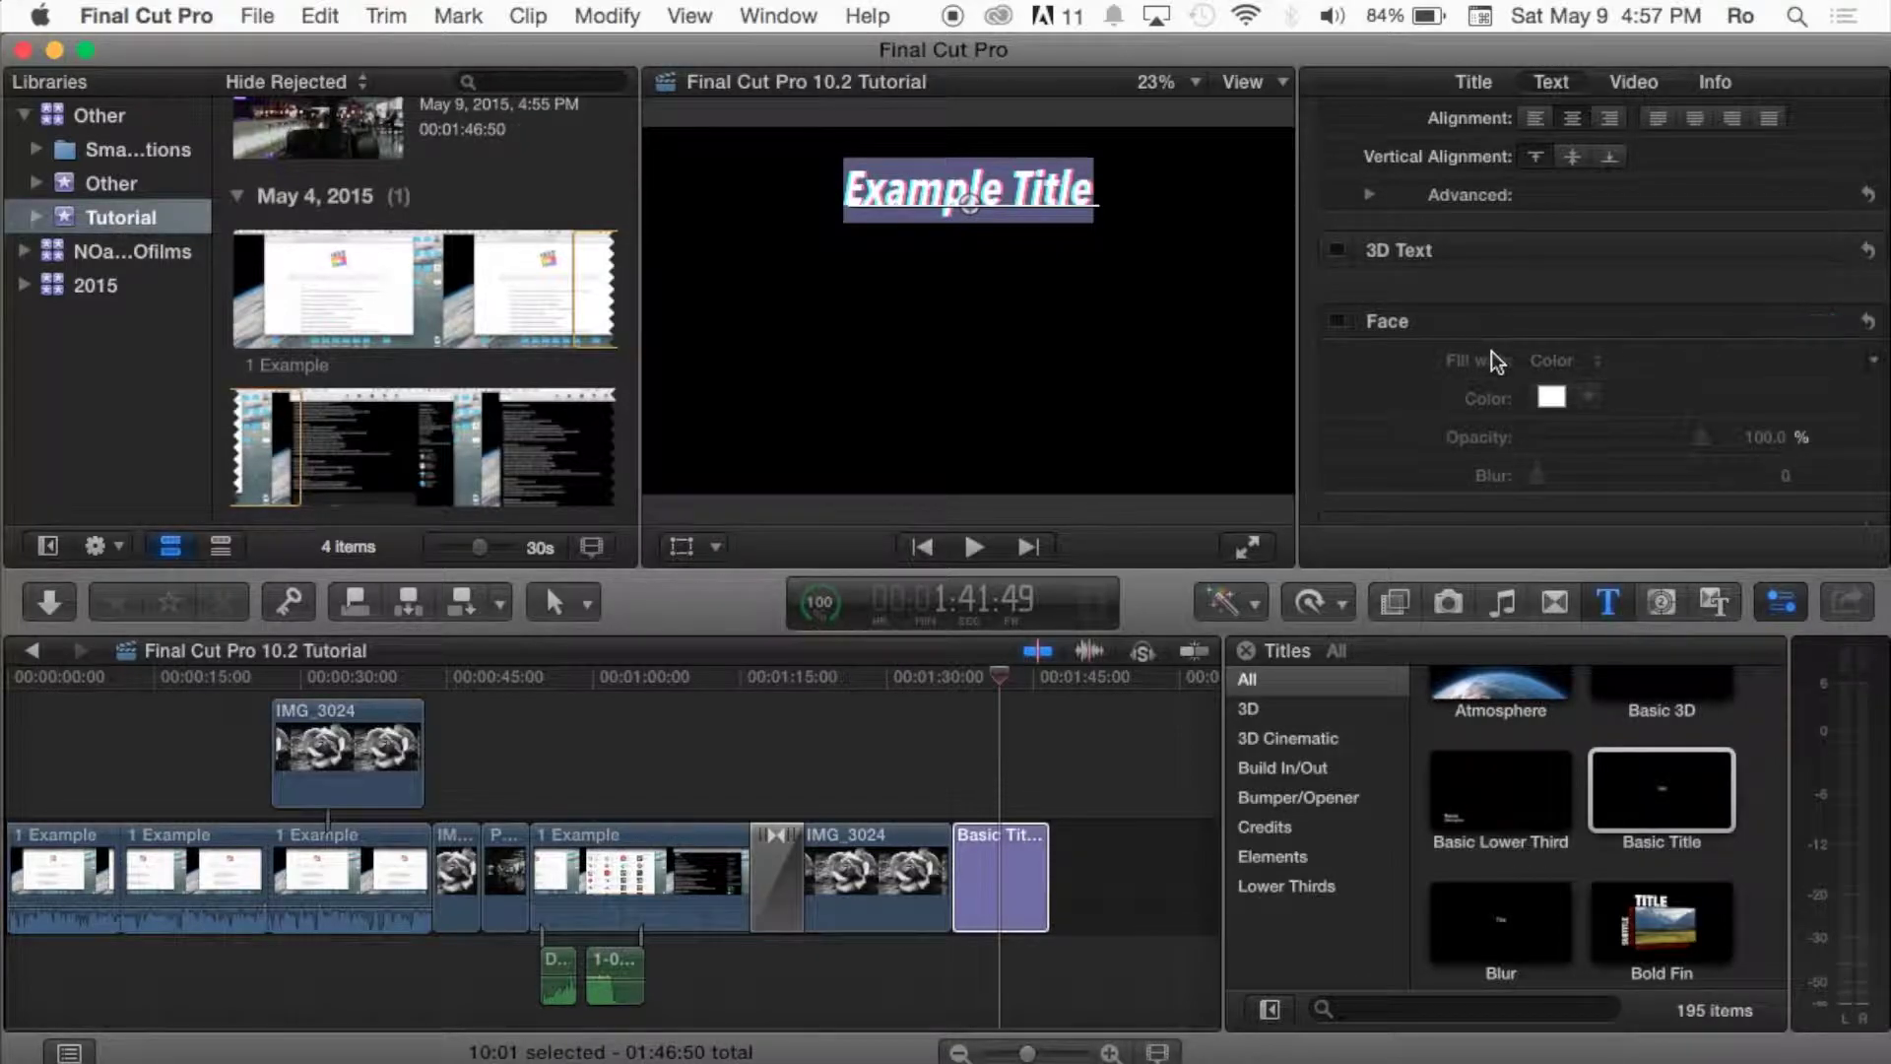
{"action": "scroll", "coordinate": [1492, 354], "scroll_direction": "down", "scroll_amount": 1}
{"action": "scroll", "coordinate": [1492, 353], "scroll_direction": "up", "scroll_amount": 1}
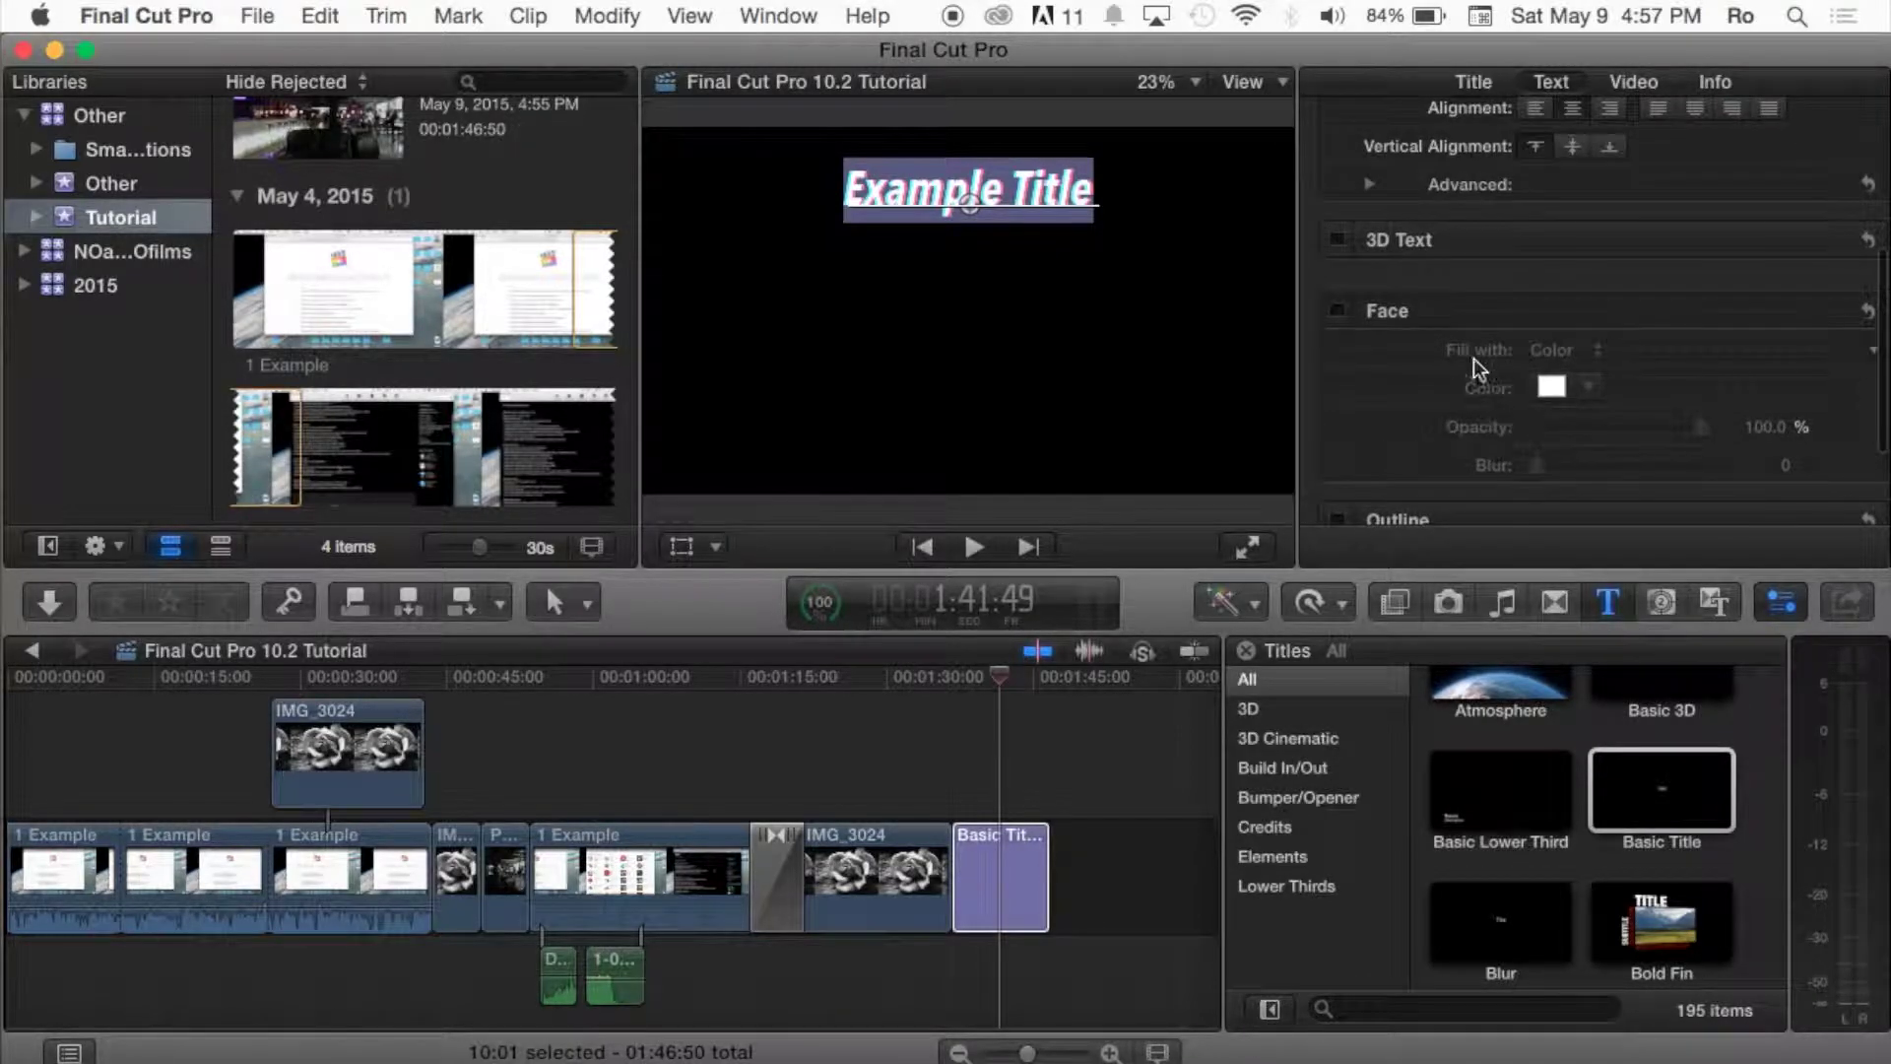
{"action": "left_click", "coordinate": [1338, 312]}
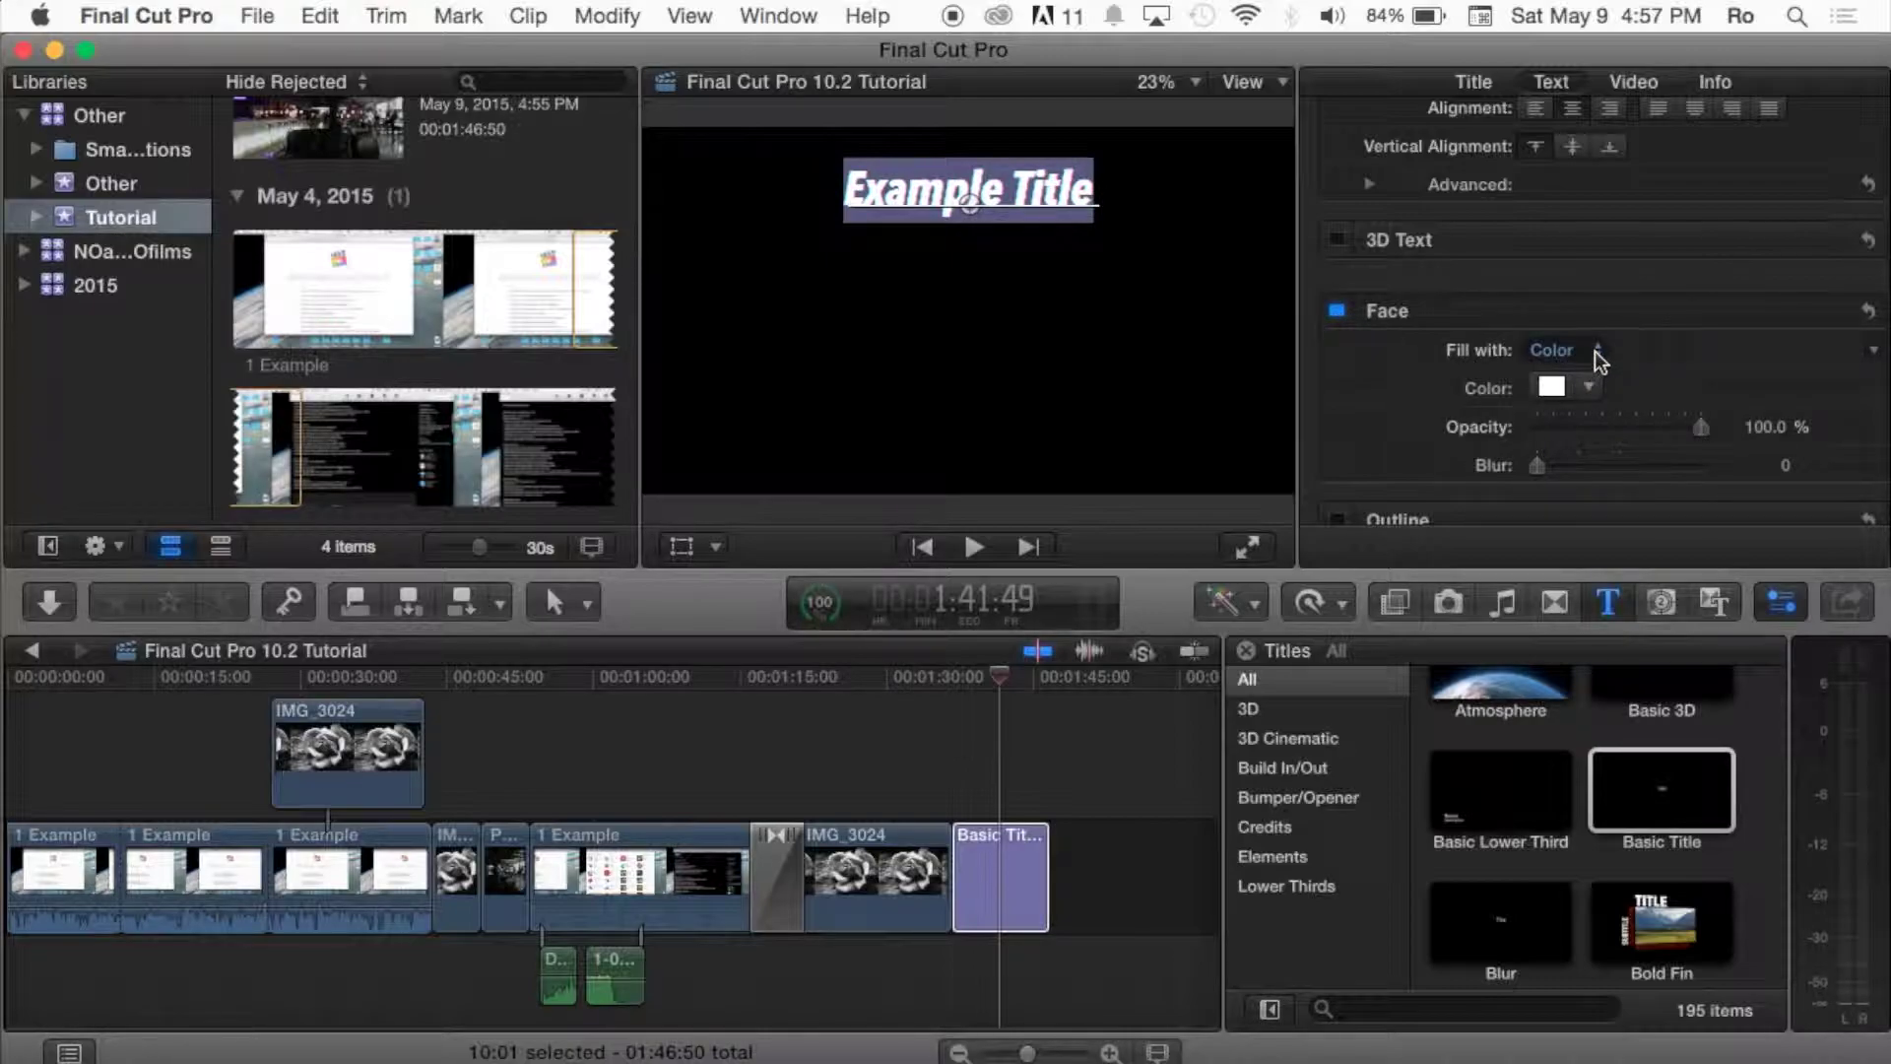
{"action": "left_click", "coordinate": [1595, 352]}
{"action": "left_click", "coordinate": [1601, 350]}
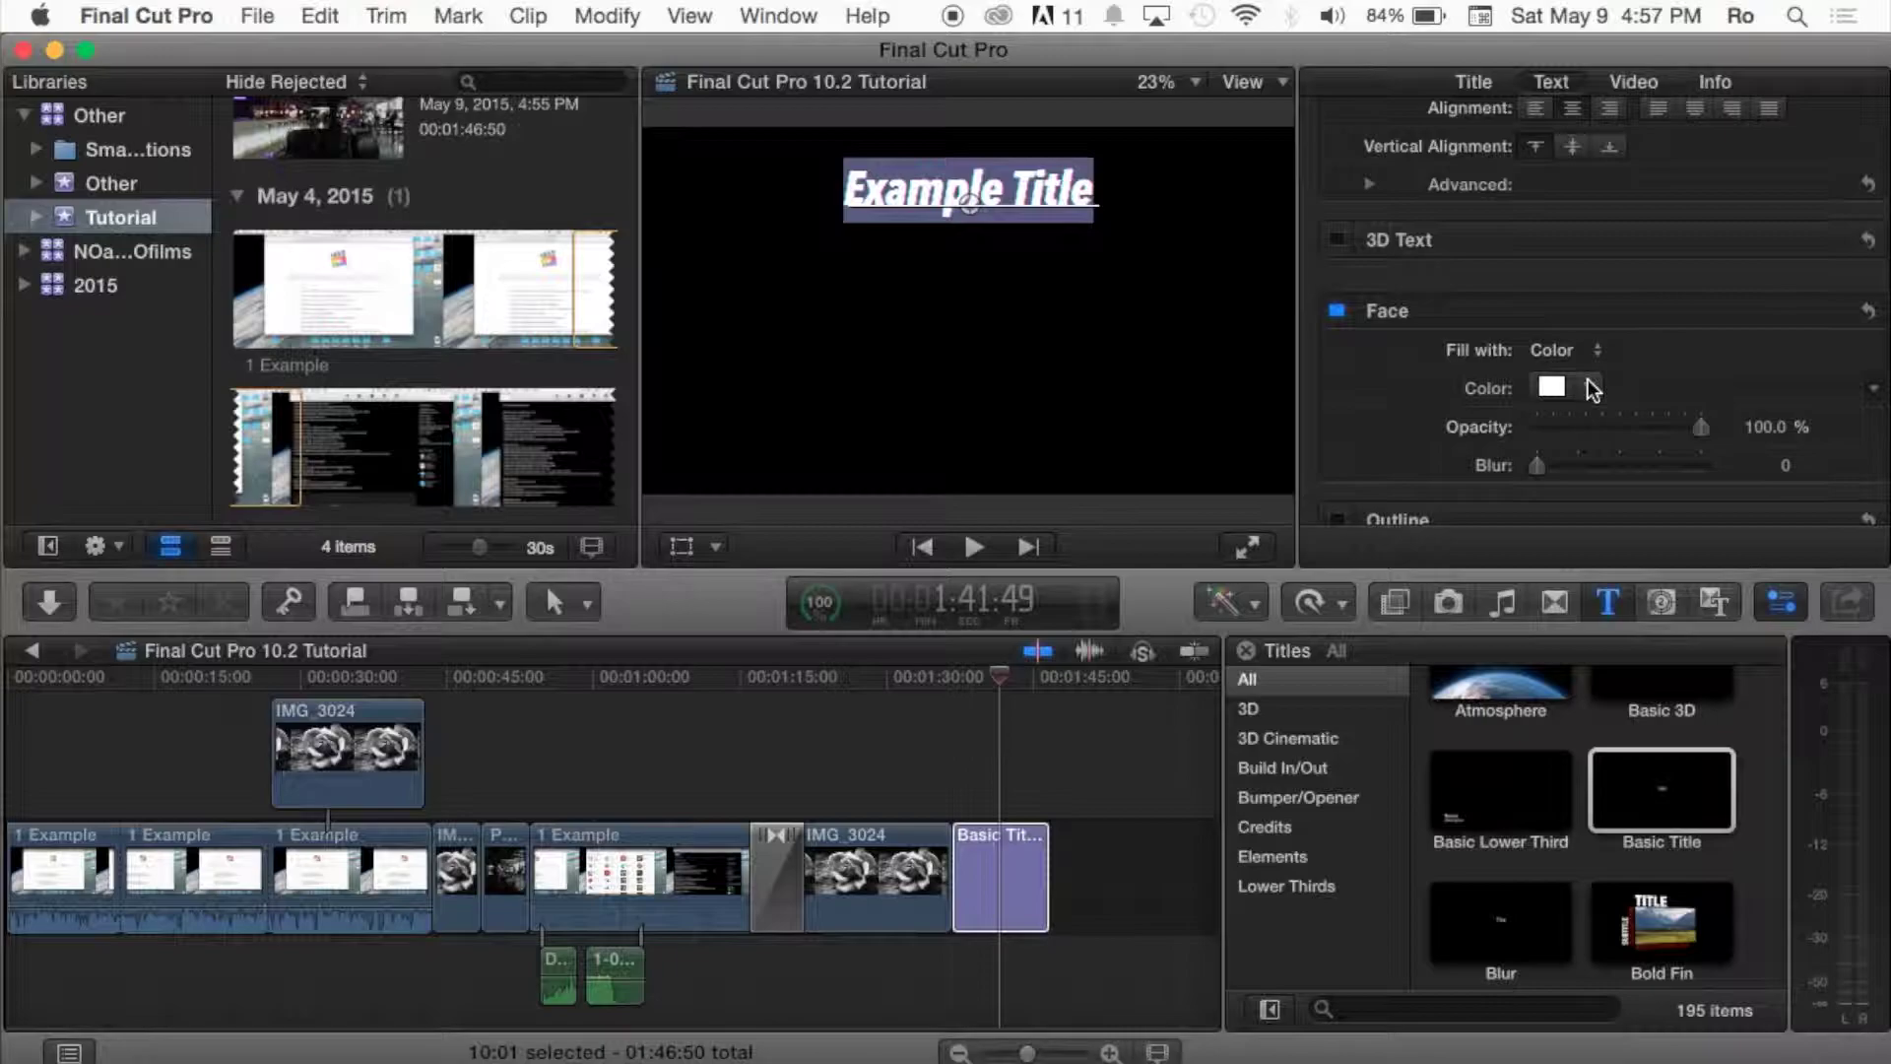
- Fill the face with red, leaving it at 100% opacity and 0 blur
{"action": "left_click", "coordinate": [1593, 389]}
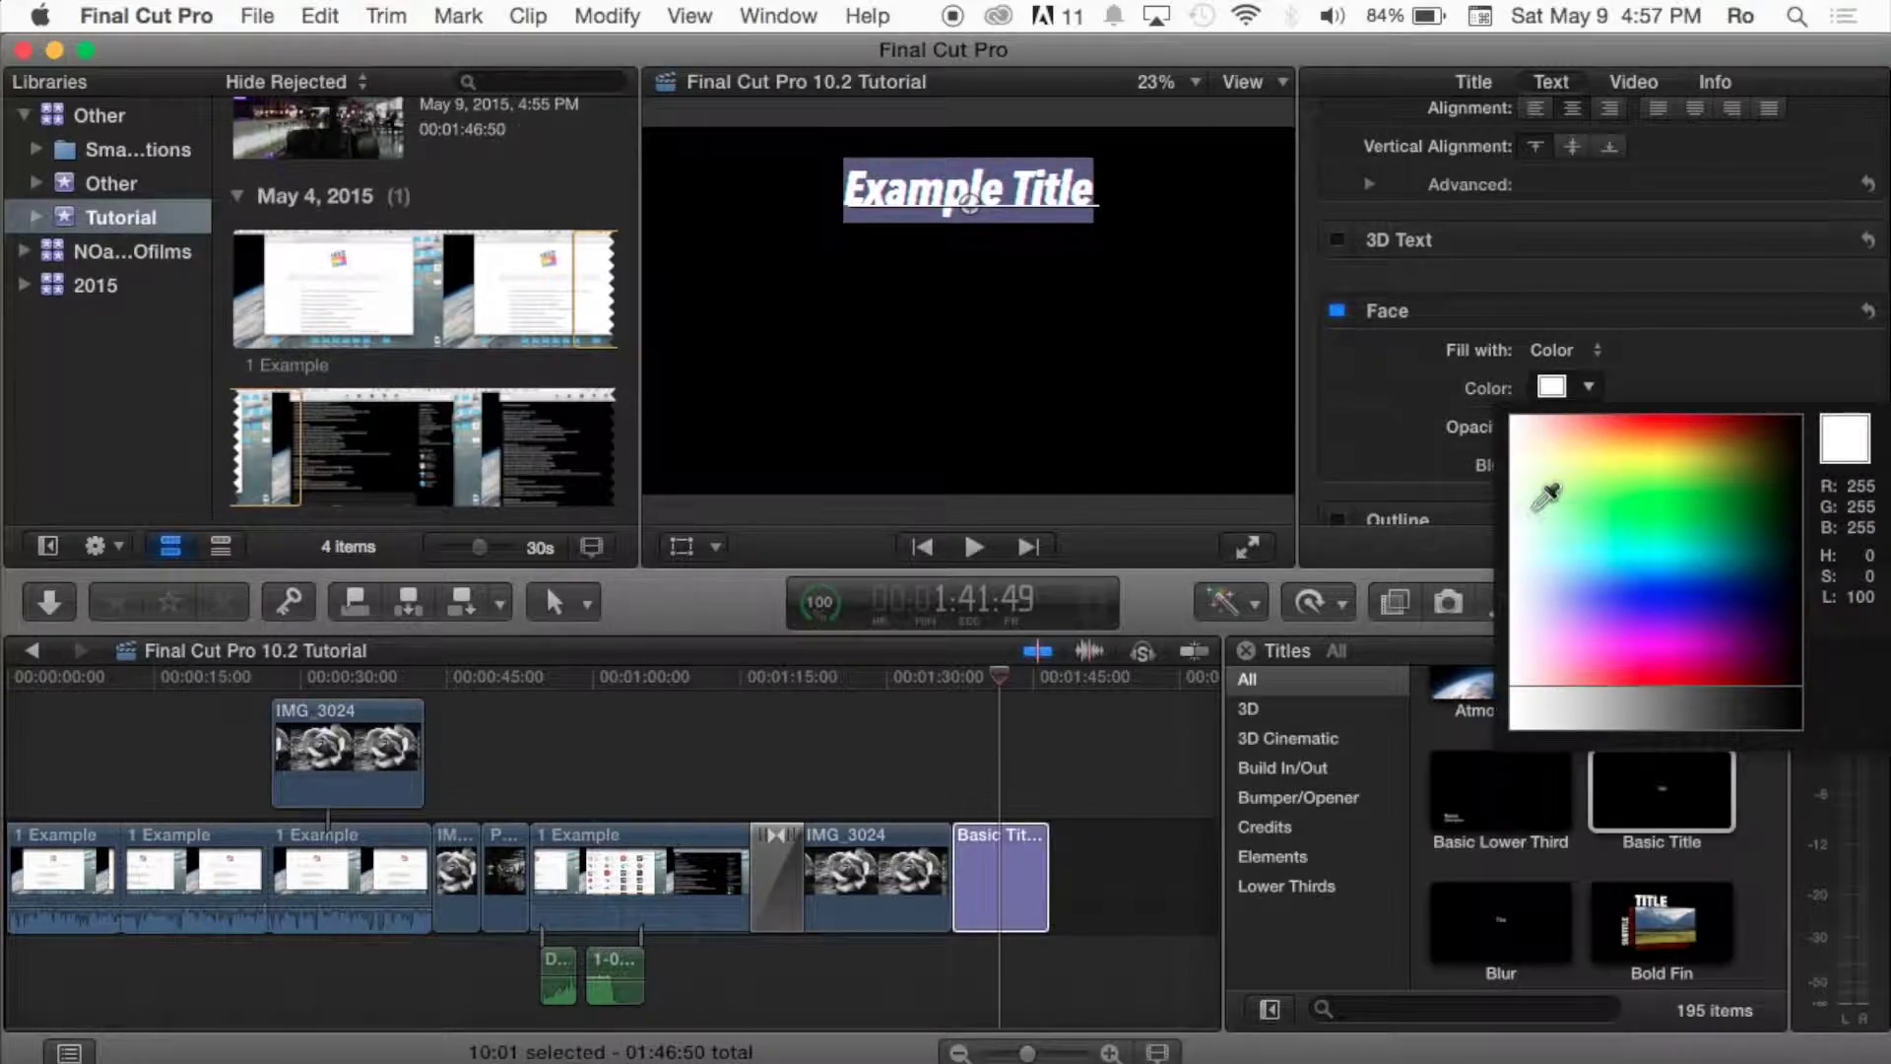
{"action": "left_click_drag", "start_coordinate": [1535, 510], "coordinate": [1654, 496]}
{"action": "left_click", "coordinate": [1588, 386]}
{"action": "left_click_drag", "start_coordinate": [1577, 433], "coordinate": [1728, 399]}
{"action": "scroll", "coordinate": [1639, 415], "scroll_direction": "down", "scroll_amount": 2}
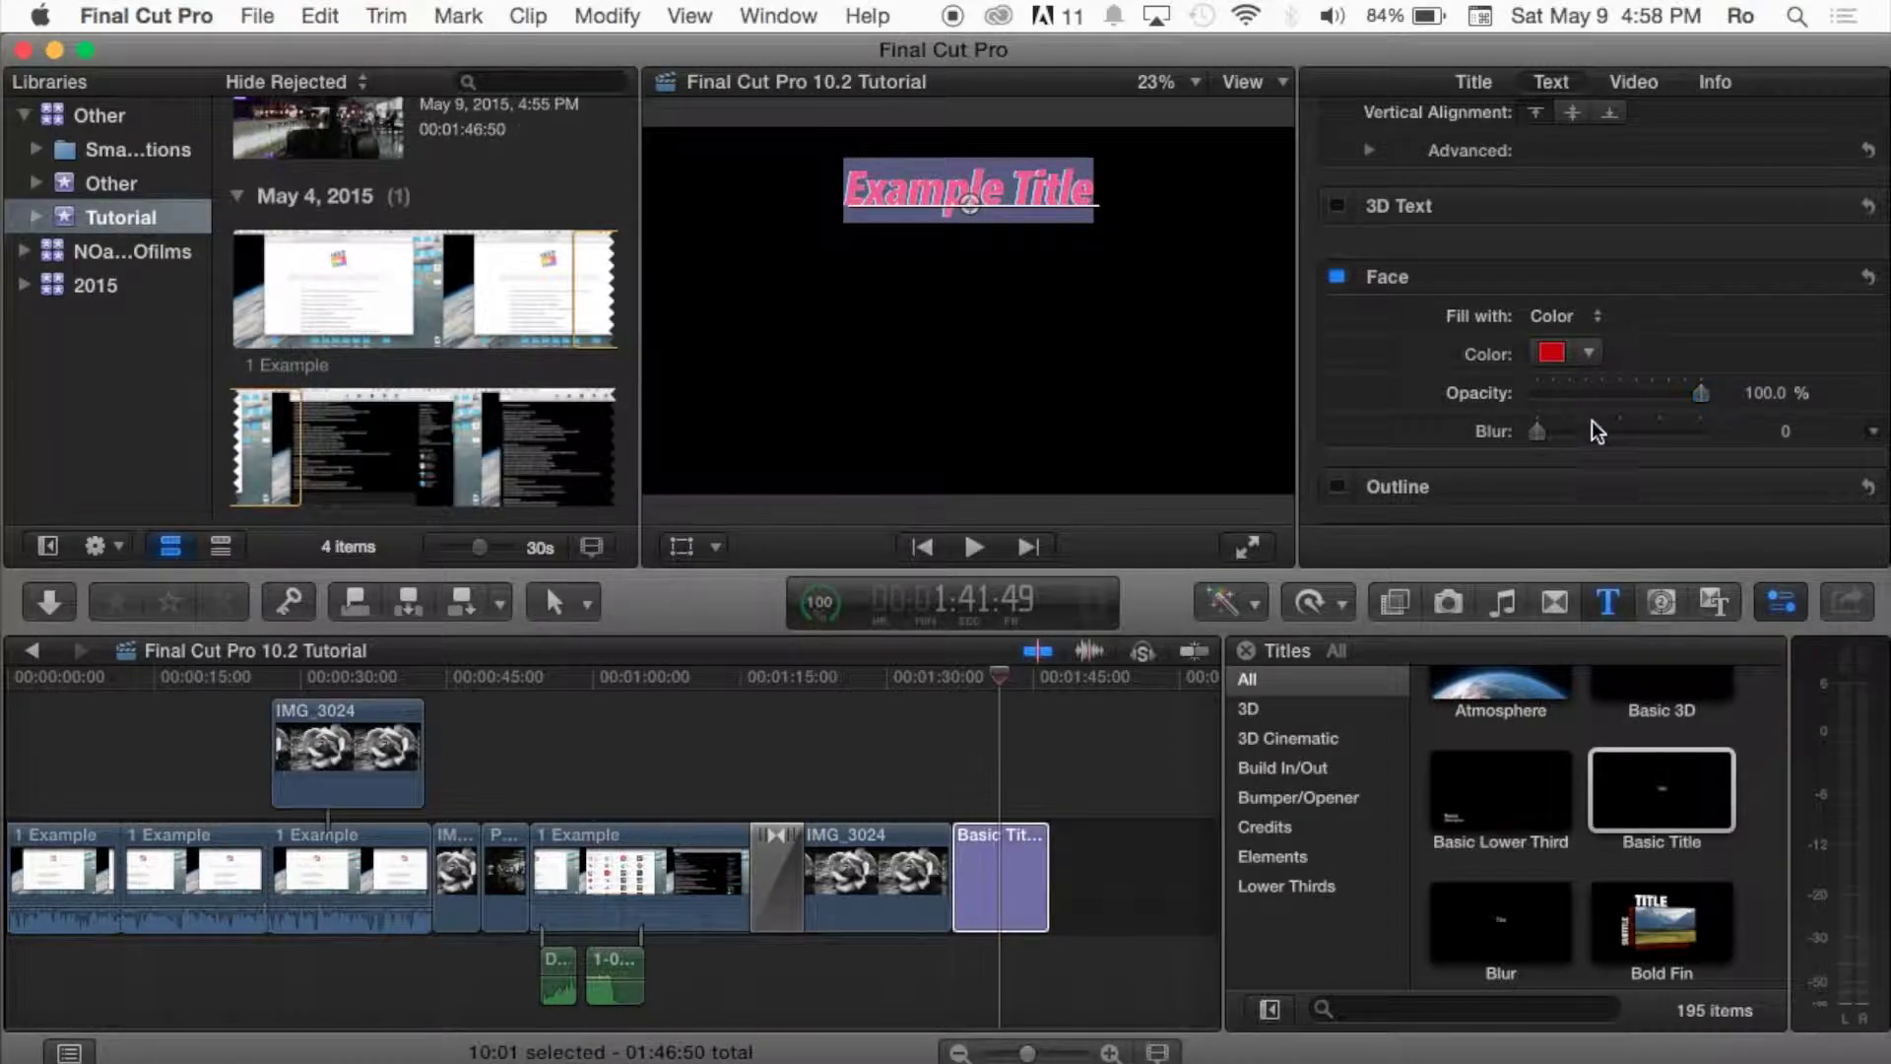
{"action": "mouse_move", "coordinate": [1540, 430]}
{"action": "left_mouse_down"}
{"action": "mouse_move", "coordinate": [1660, 430]}
{"action": "mouse_move", "coordinate": [1517, 437]}
{"action": "left_mouse_up"}
- Collapse Face, then turn on the title's Outline and colour it light blue
{"action": "left_click", "coordinate": [1825, 278]}
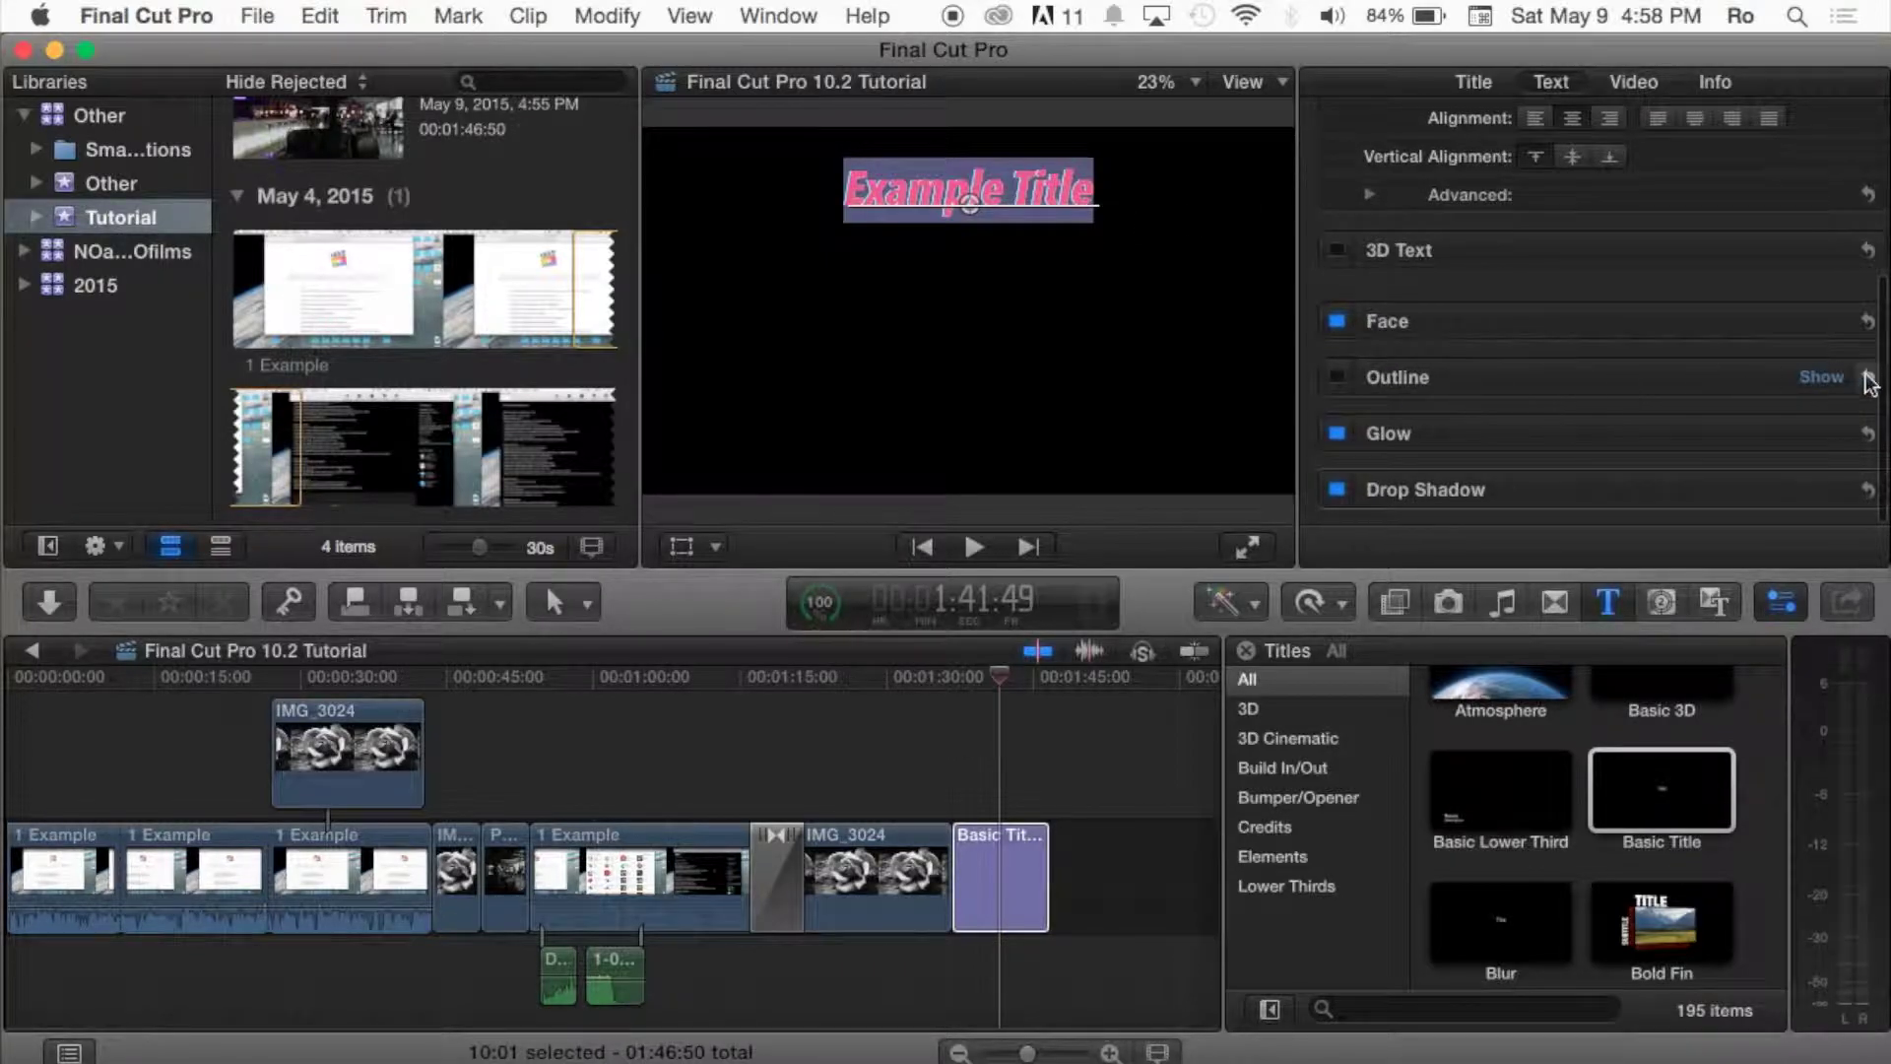
{"action": "left_click", "coordinate": [1818, 378]}
{"action": "scroll", "coordinate": [1606, 329], "scroll_direction": "down", "scroll_amount": 2}
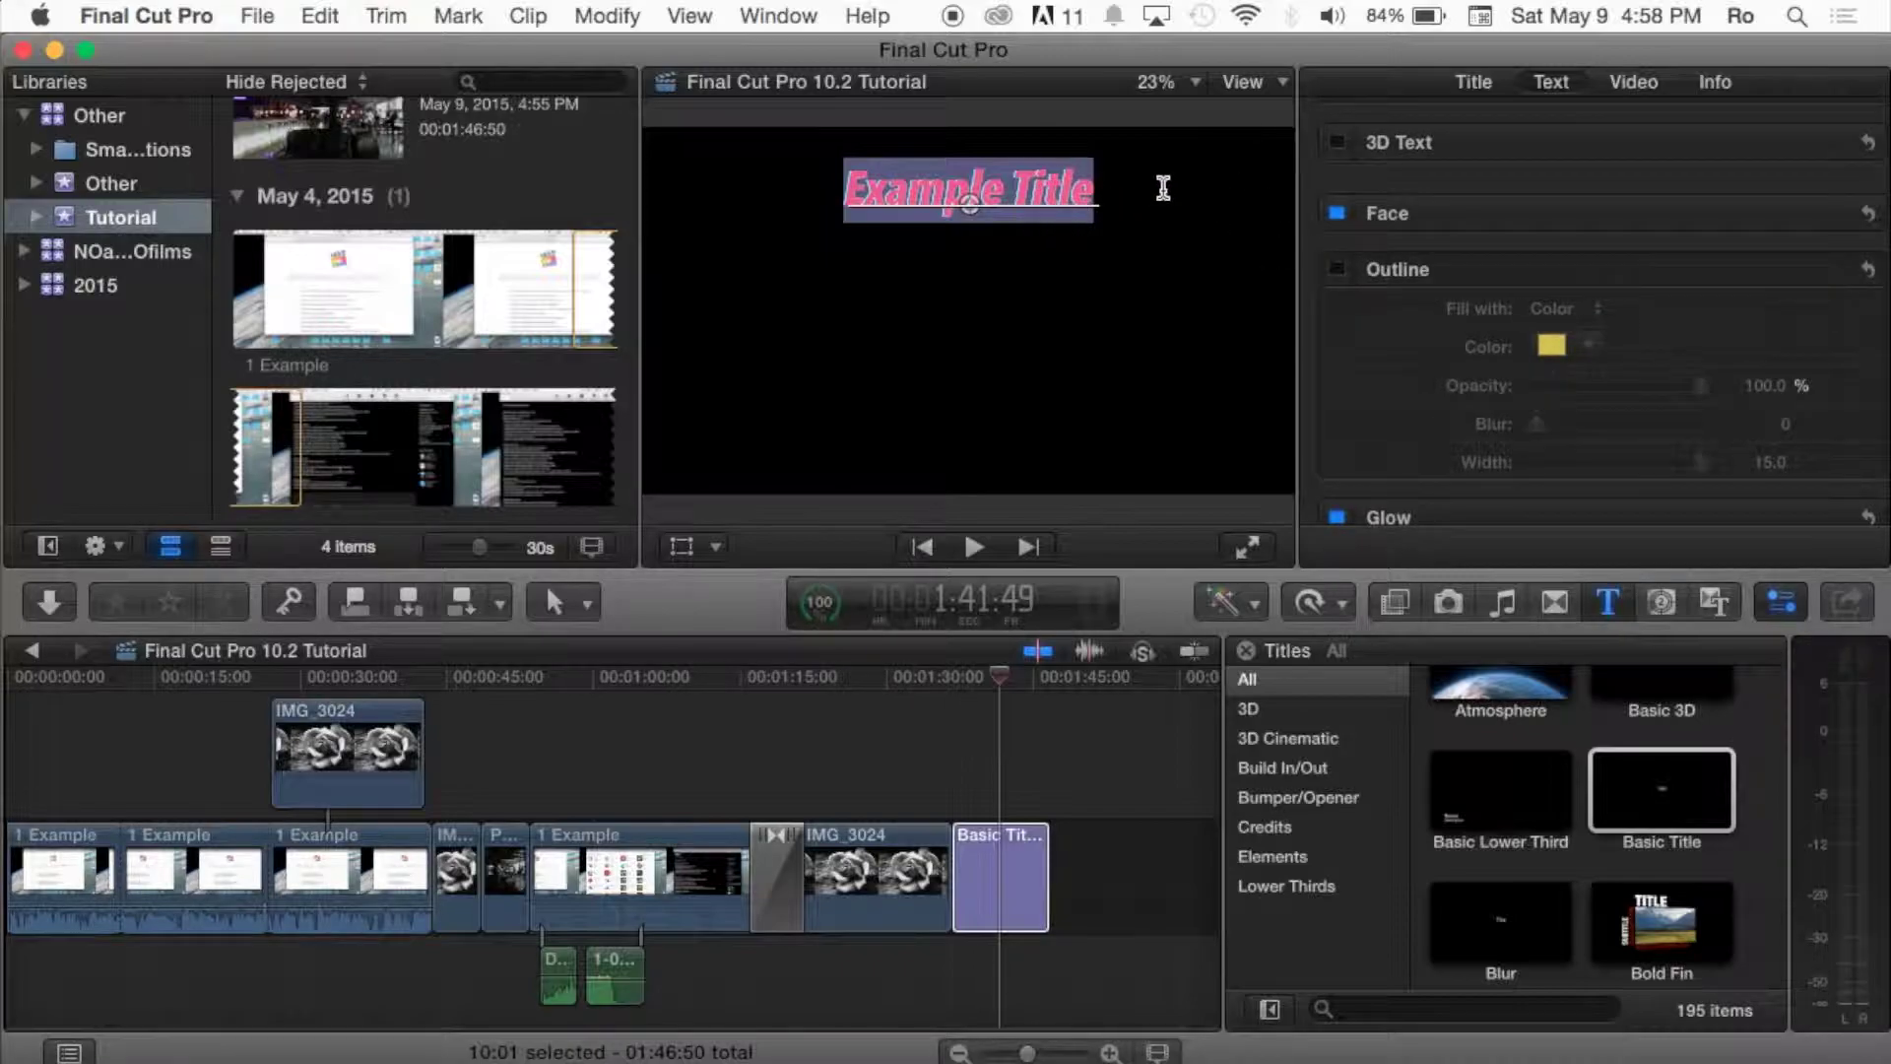
{"action": "left_click", "coordinate": [1337, 270]}
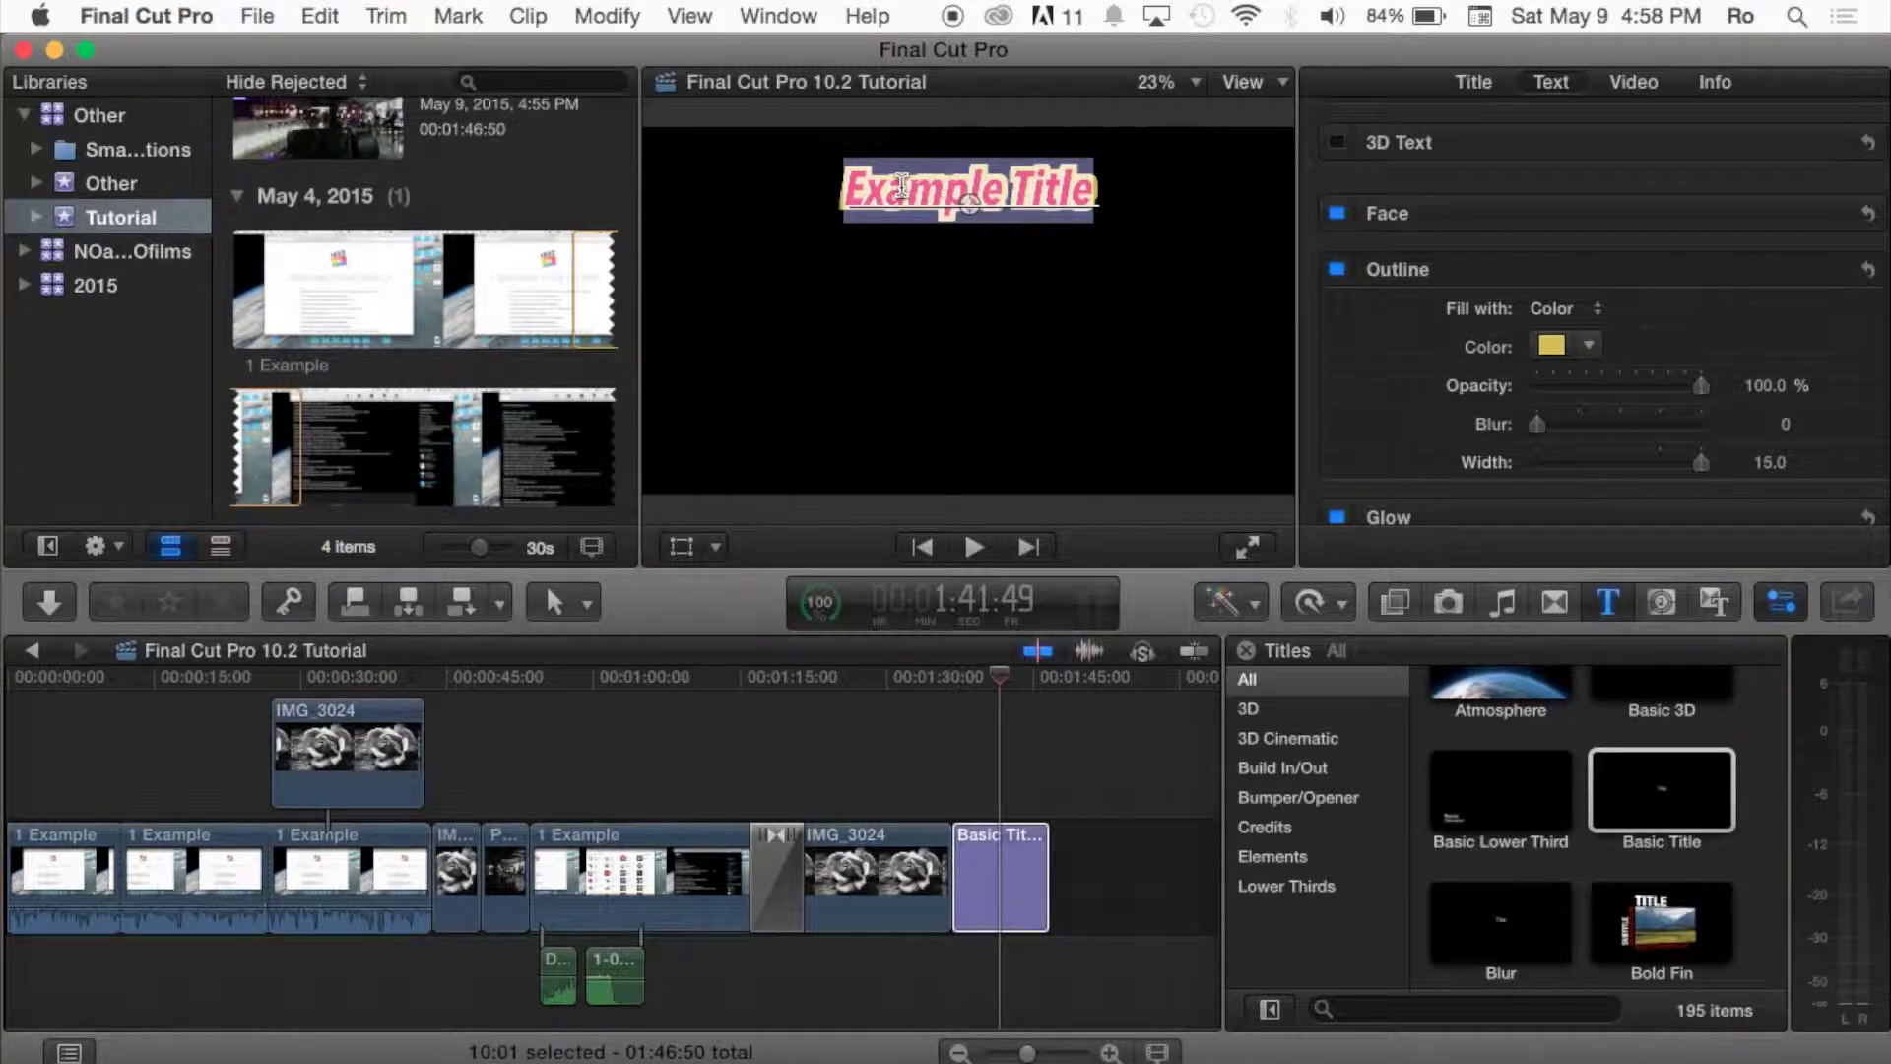
{"action": "left_click", "coordinate": [1591, 347]}
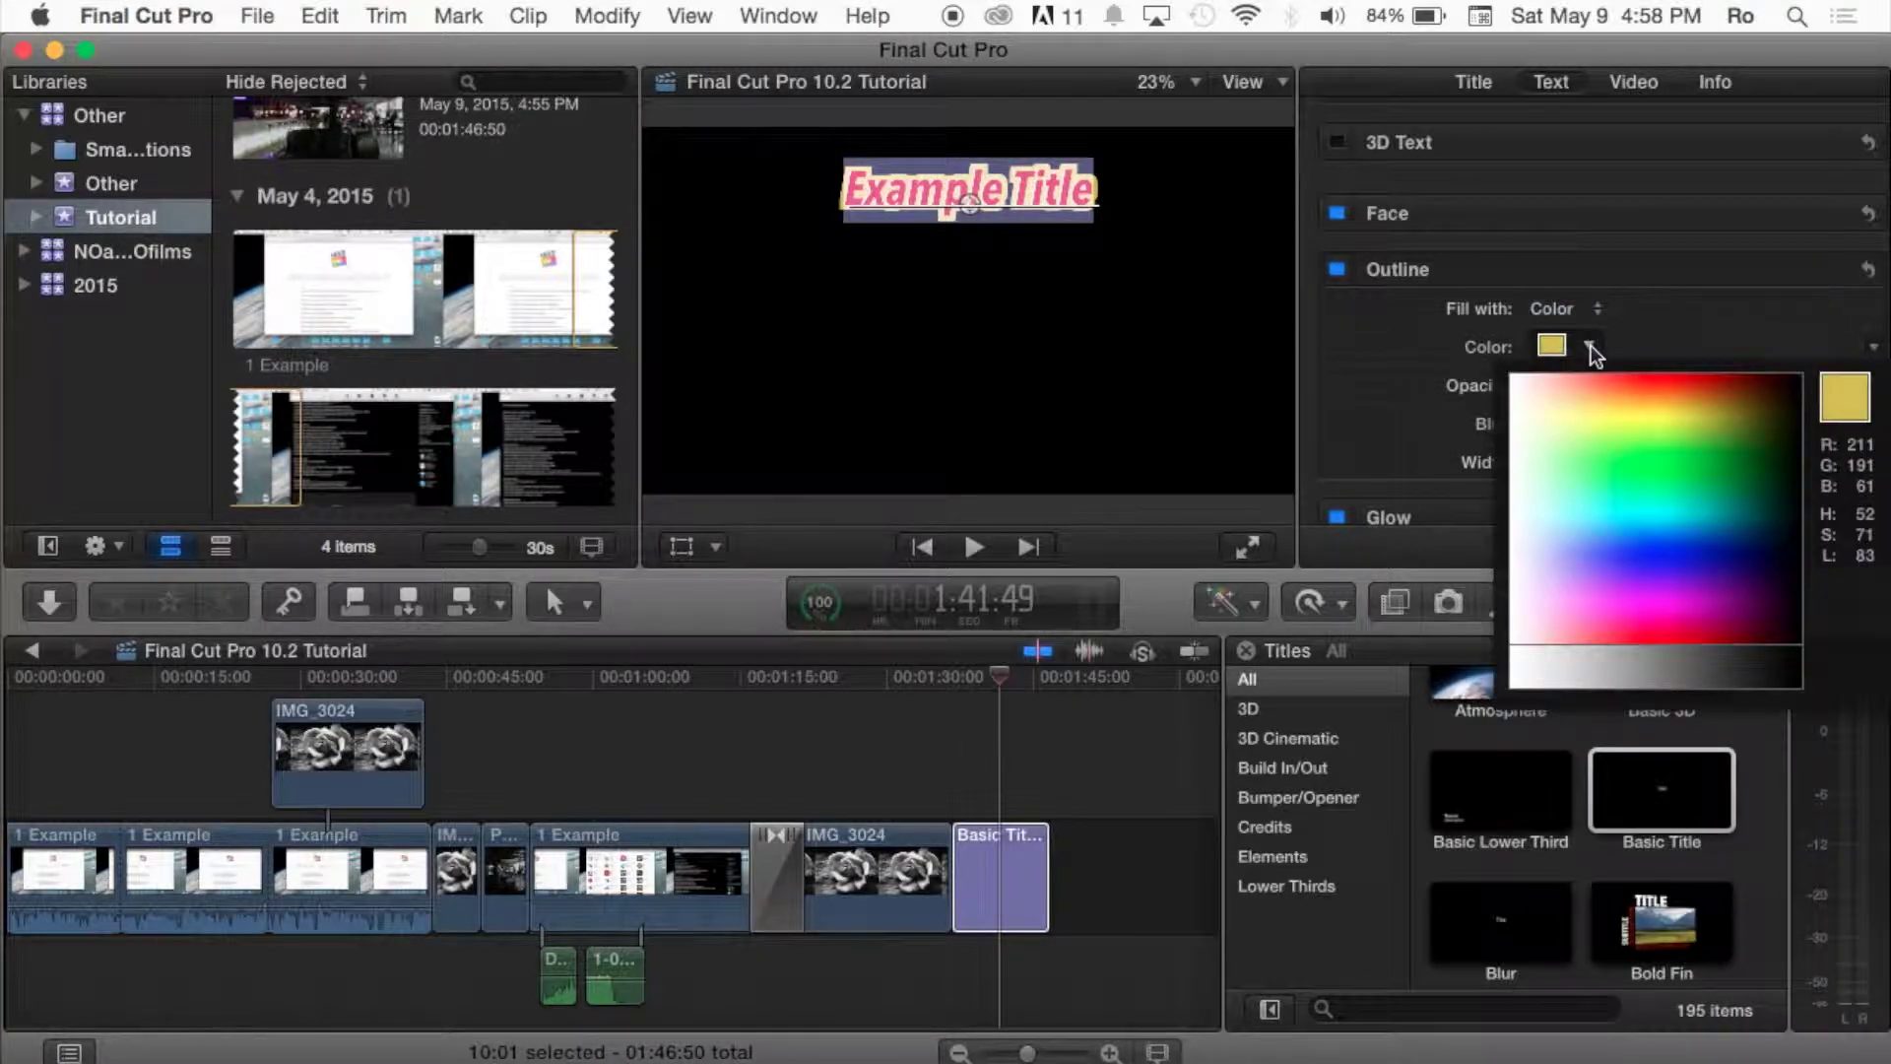
{"action": "left_click_drag", "start_coordinate": [1598, 399], "coordinate": [1629, 521]}
{"action": "left_click", "coordinate": [1589, 345]}
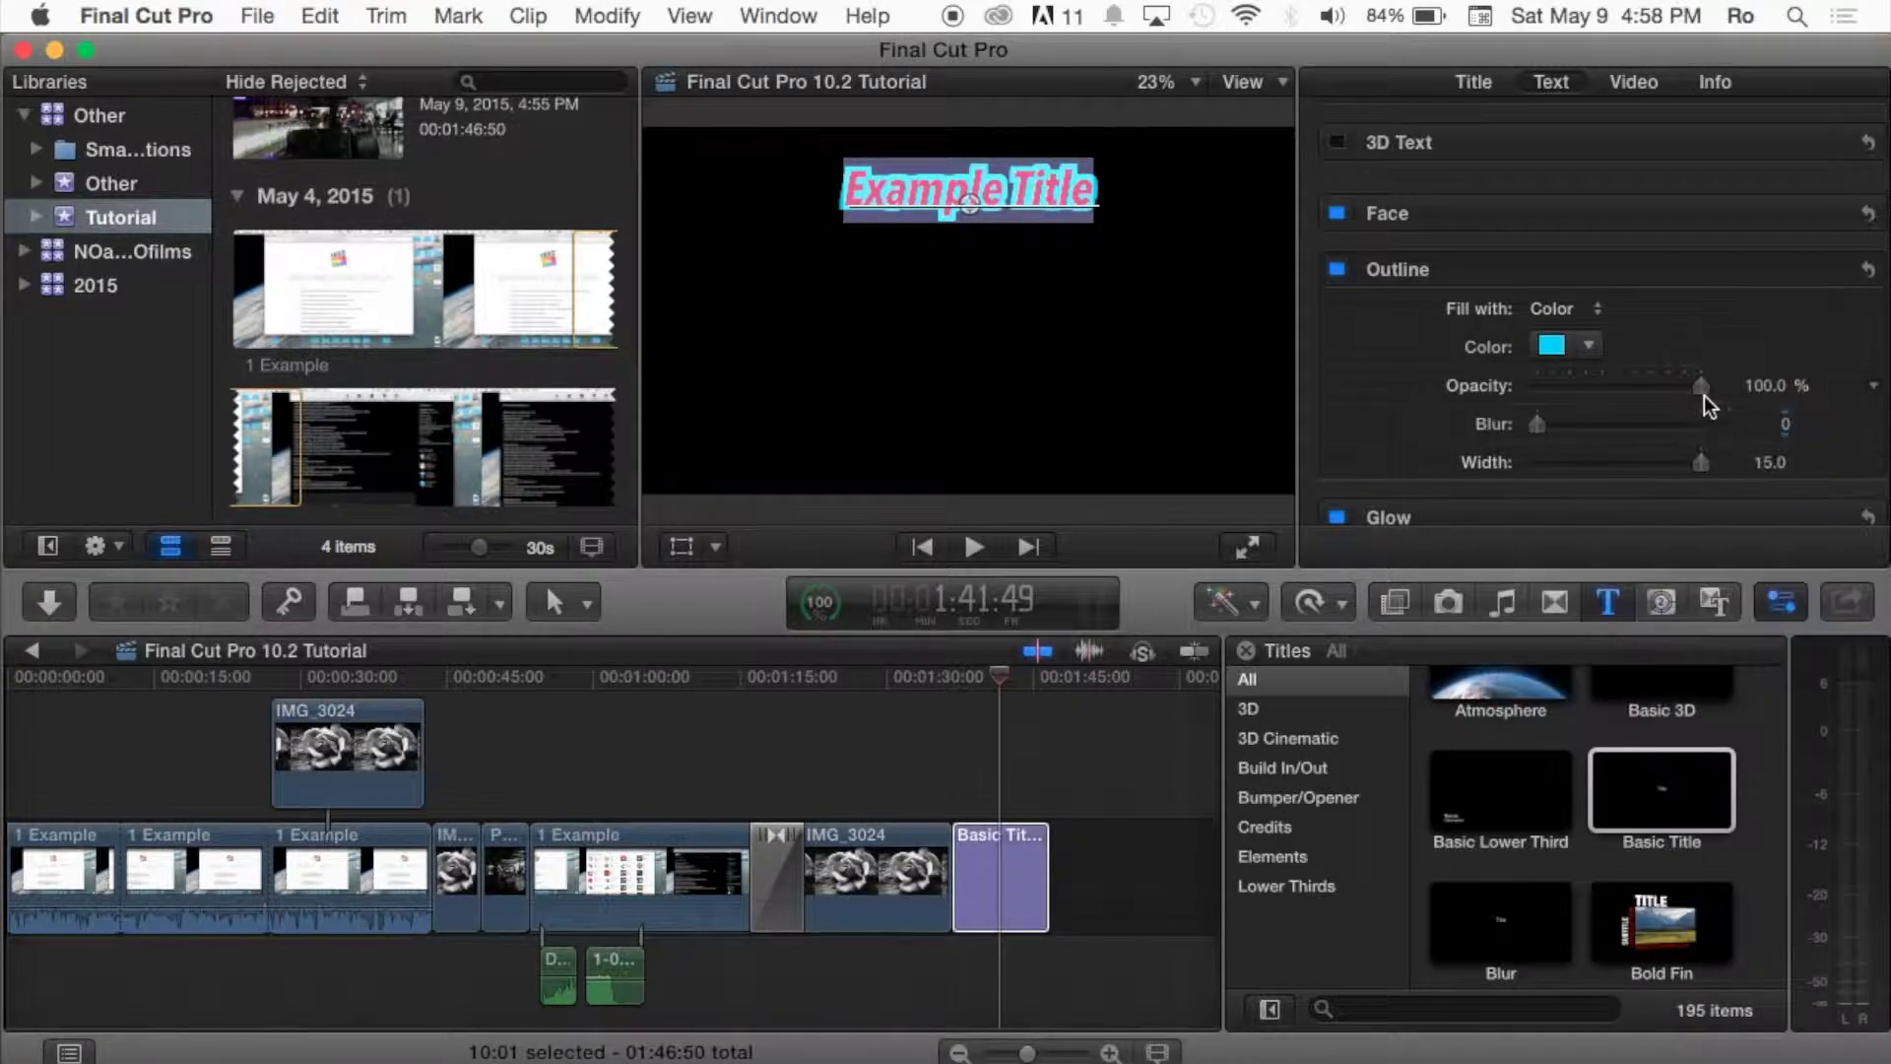
- Keep the outline at 100% opacity and 0 blur, and set its width to 7.0
{"action": "mouse_move", "coordinate": [1707, 394]}
{"action": "left_mouse_down"}
{"action": "mouse_move", "coordinate": [1629, 393]}
{"action": "mouse_move", "coordinate": [1739, 382]}
{"action": "left_mouse_up"}
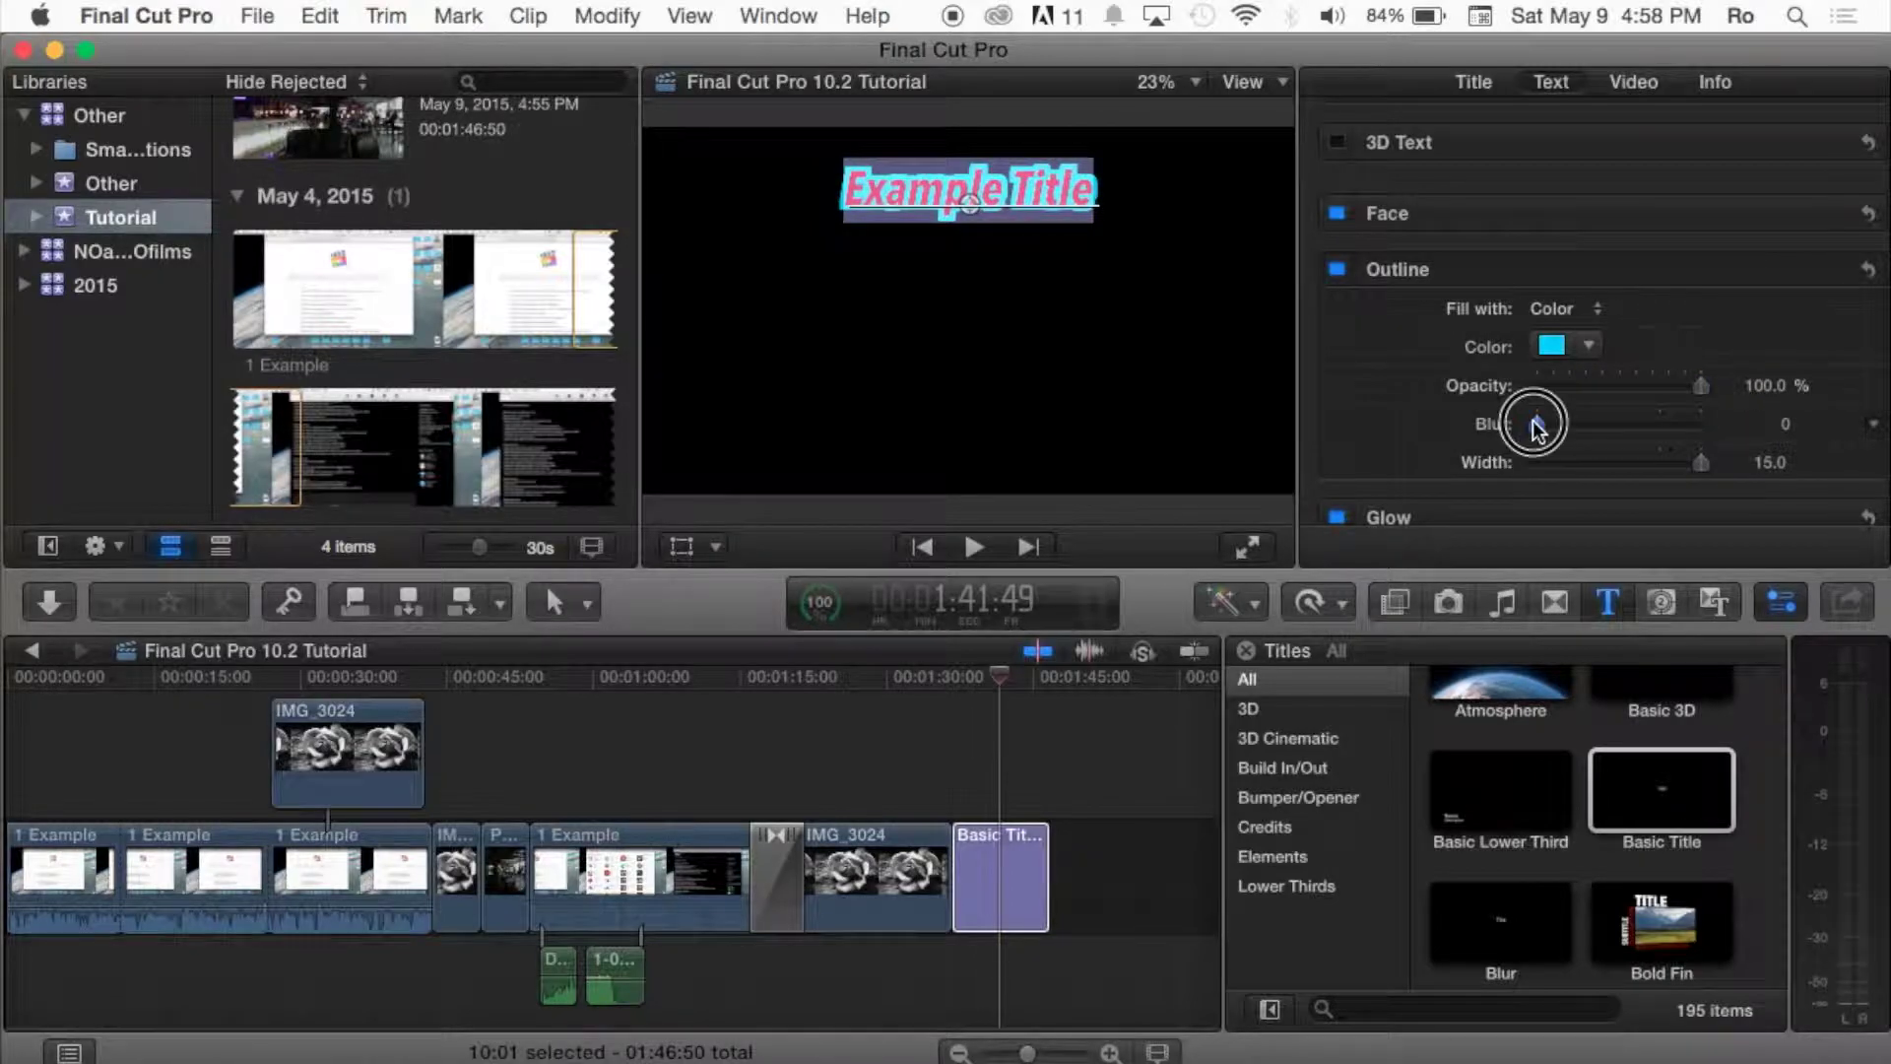
{"action": "mouse_move", "coordinate": [1537, 425]}
{"action": "left_mouse_down"}
{"action": "mouse_move", "coordinate": [1608, 413]}
{"action": "mouse_move", "coordinate": [1537, 418]}
{"action": "left_mouse_up"}
{"action": "scroll", "coordinate": [1632, 409], "scroll_direction": "down", "scroll_amount": 1}
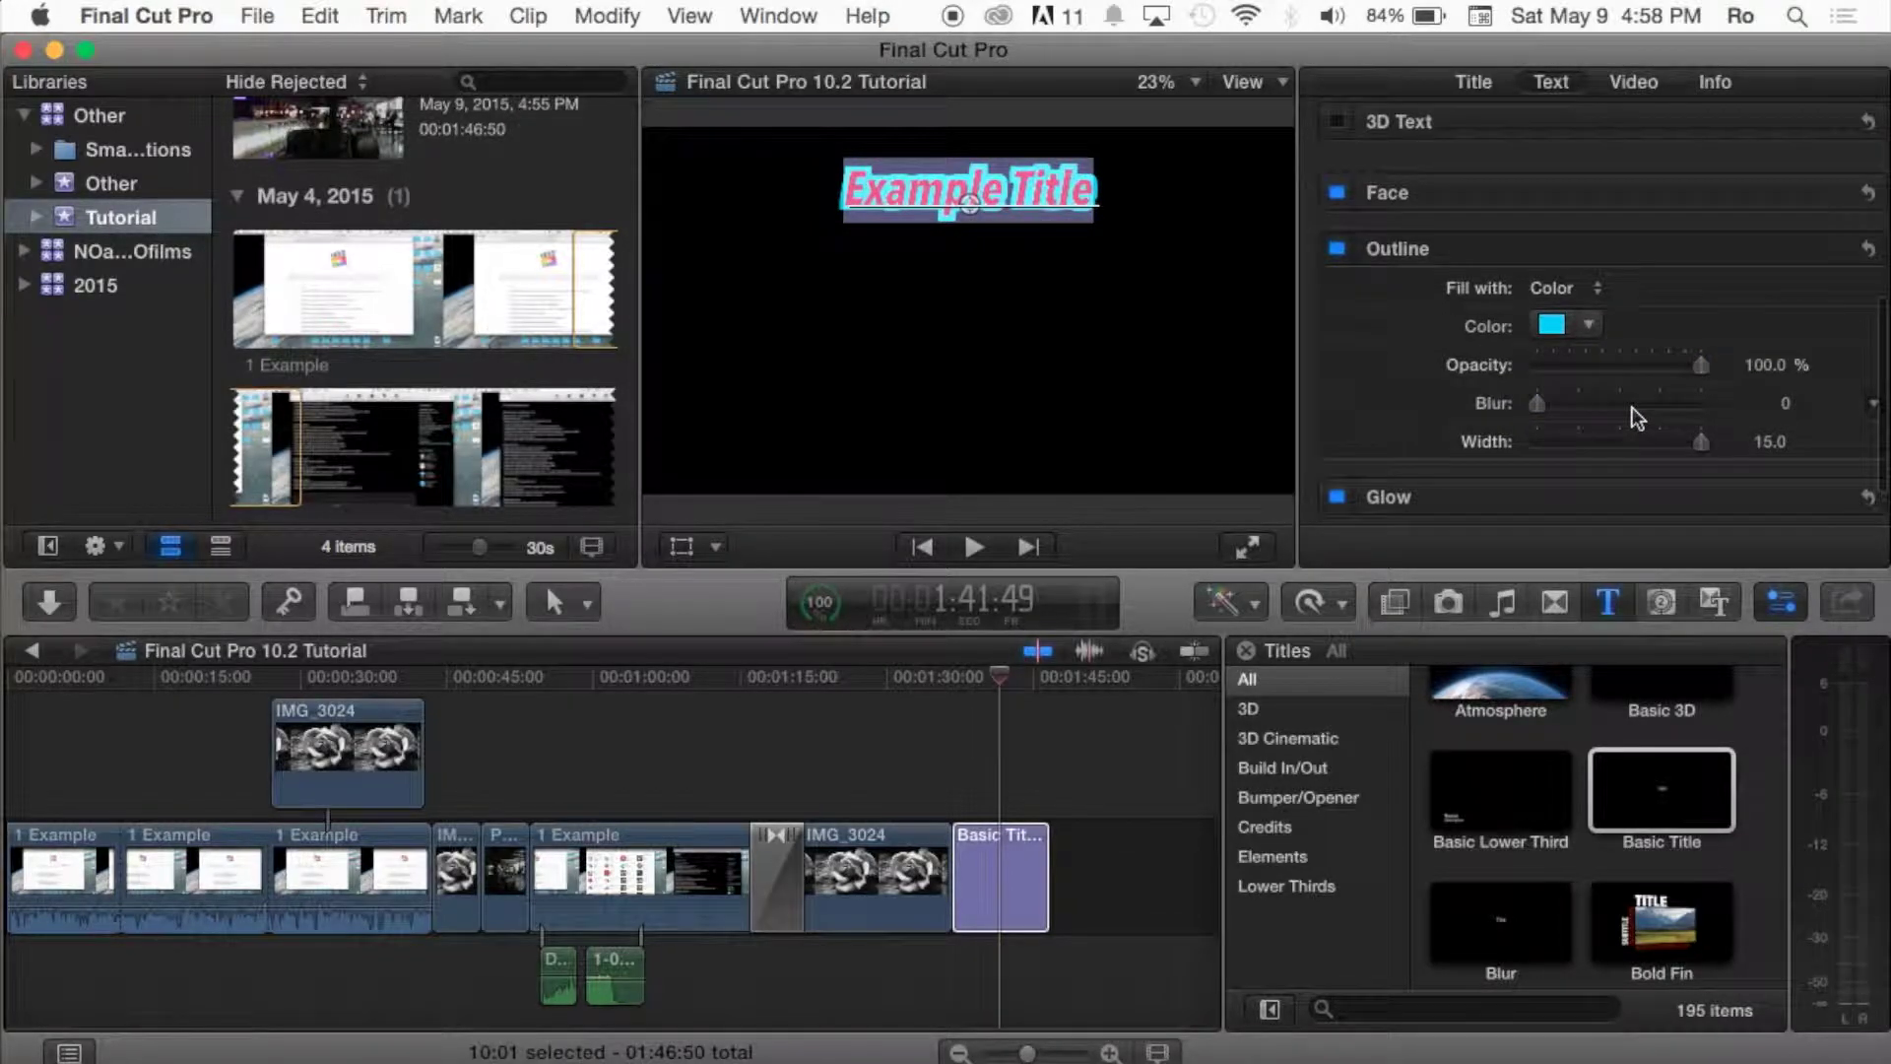
{"action": "left_click_drag", "start_coordinate": [1704, 448], "coordinate": [1613, 451]}
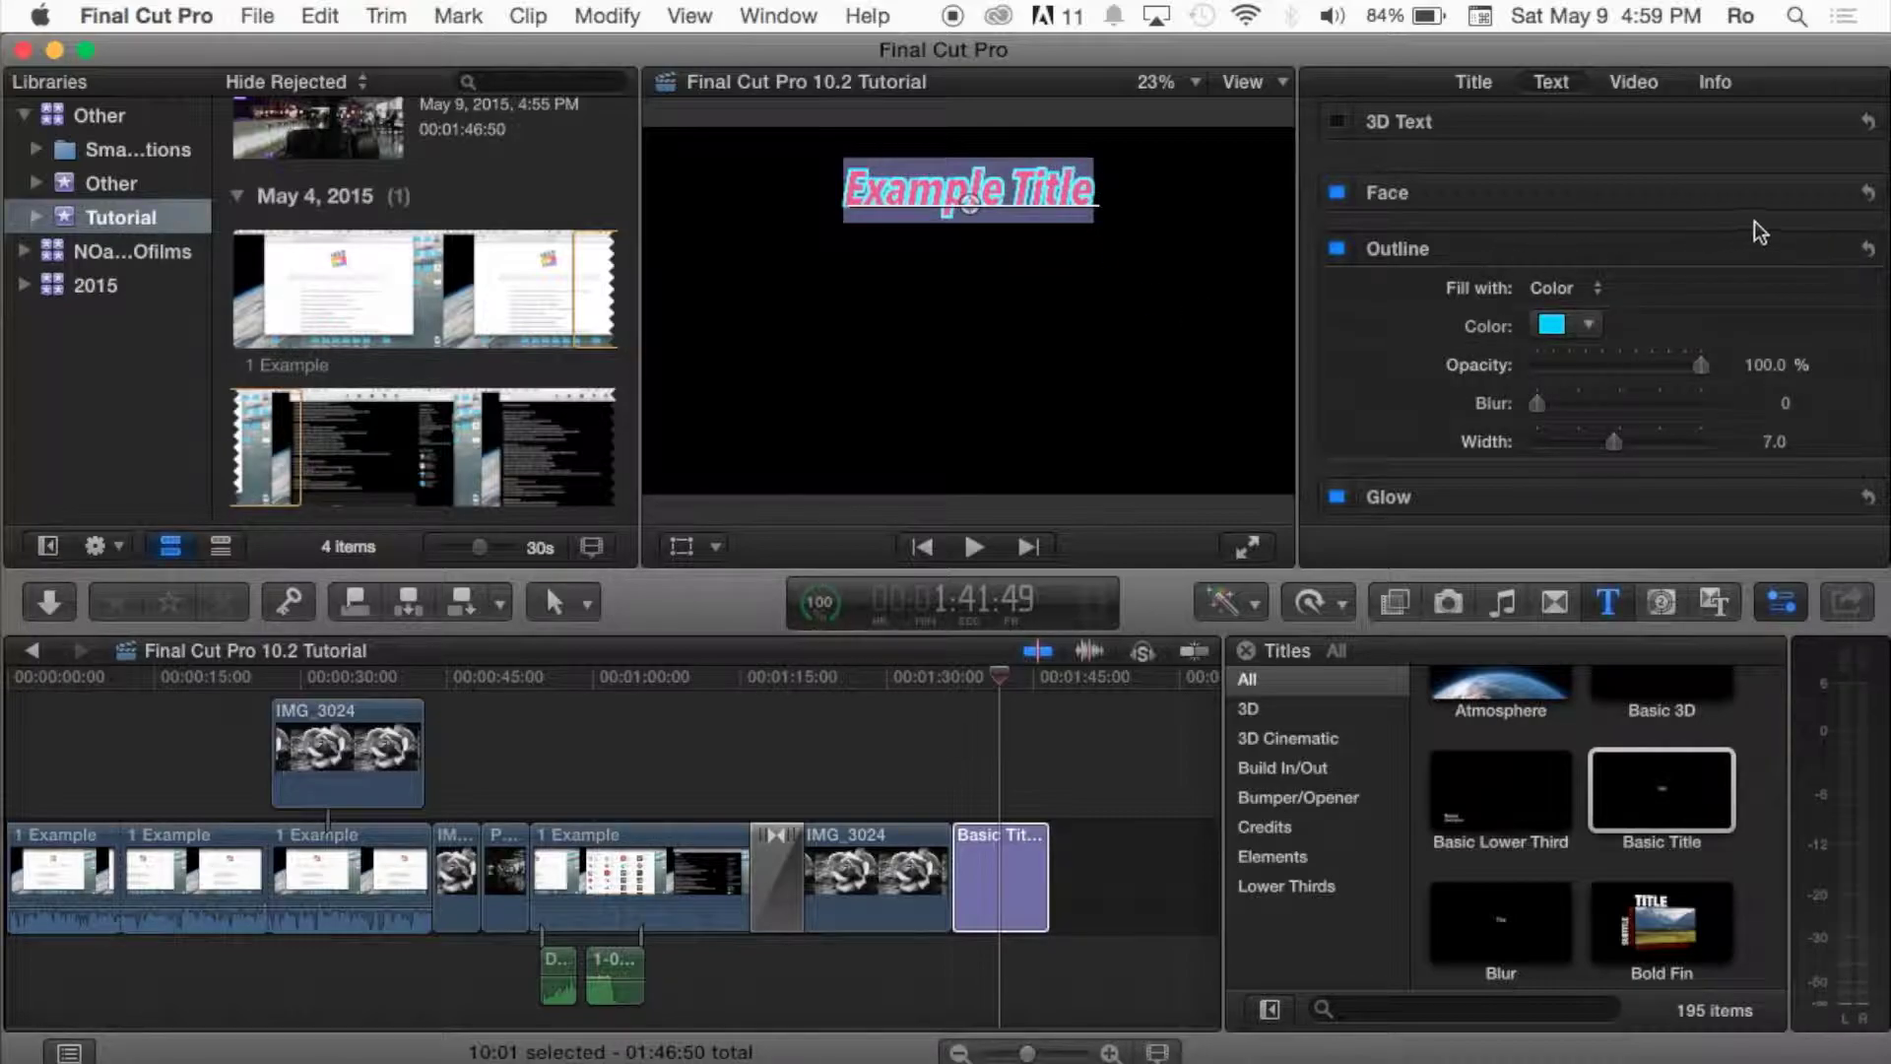
- Disable the title's red drop shadow, then collapse the section and clear the text selection
{"action": "left_click", "coordinate": [1813, 248]}
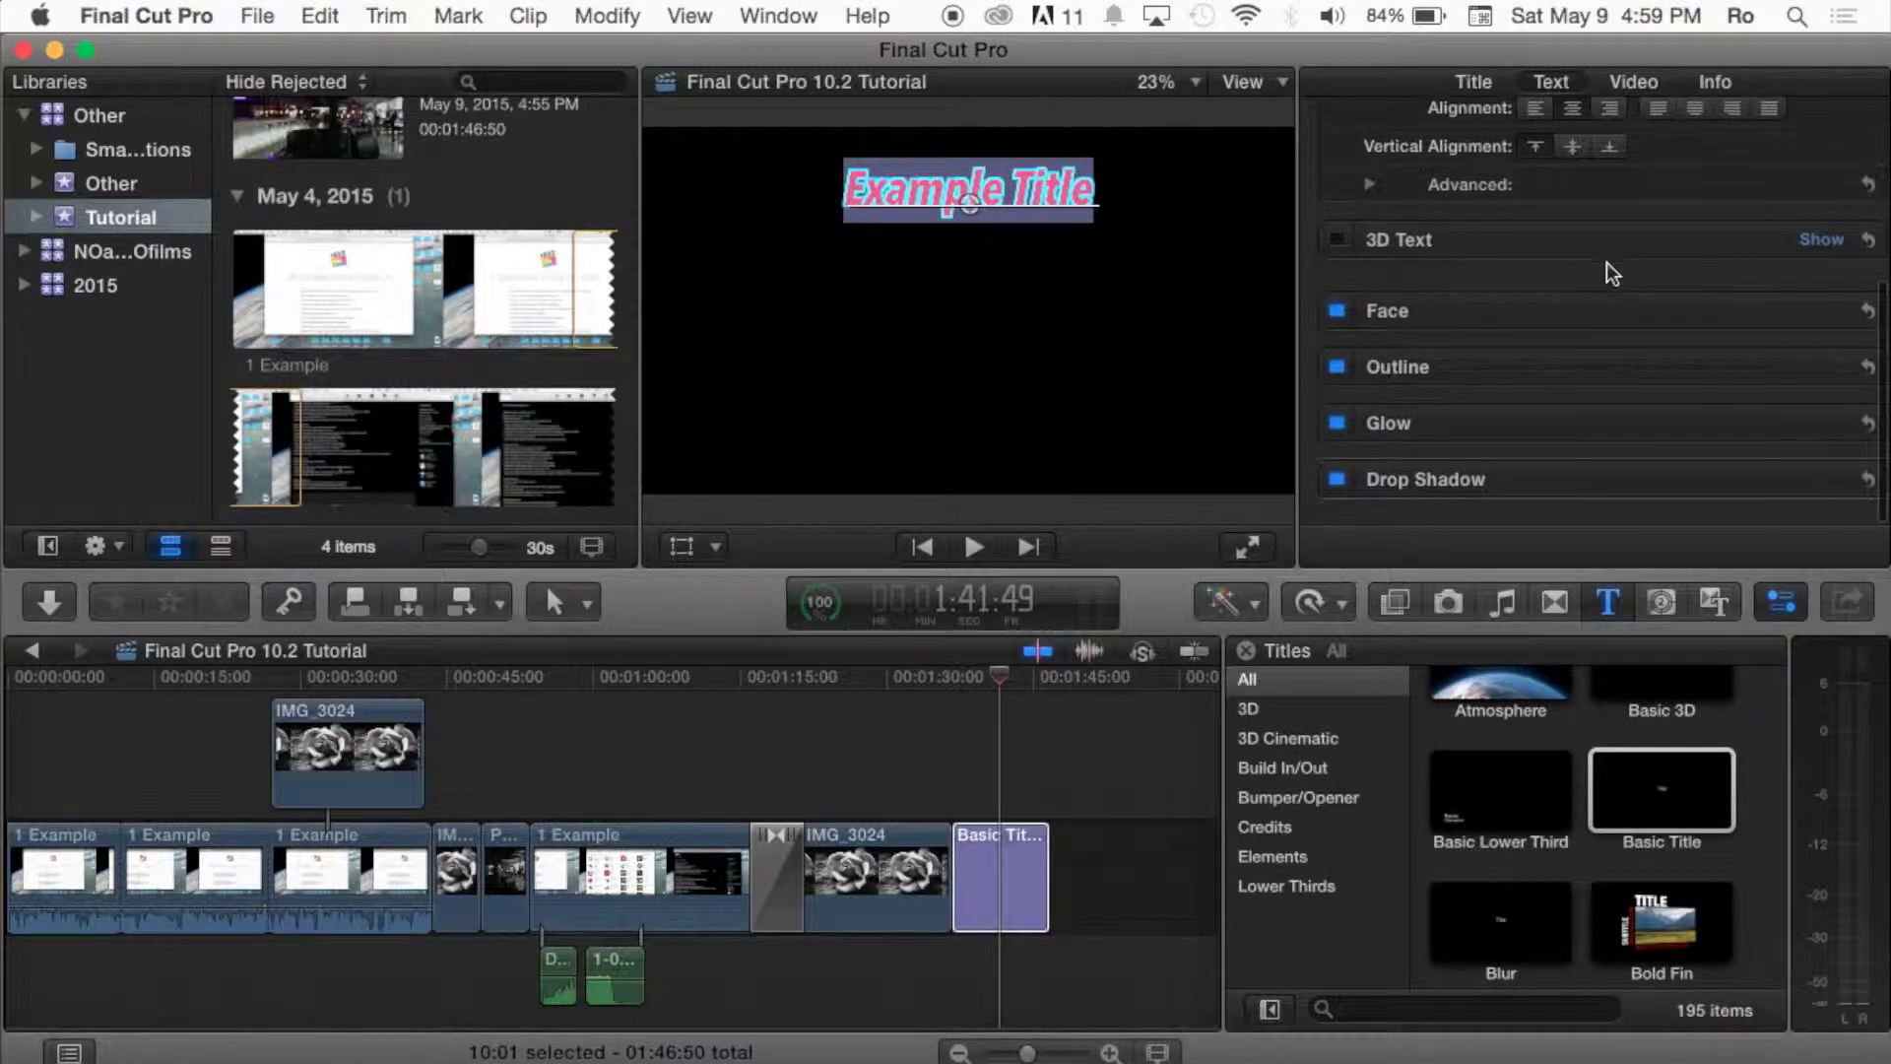
{"action": "left_click", "coordinate": [1825, 490]}
{"action": "scroll", "coordinate": [1659, 394], "scroll_direction": "down", "scroll_amount": 5}
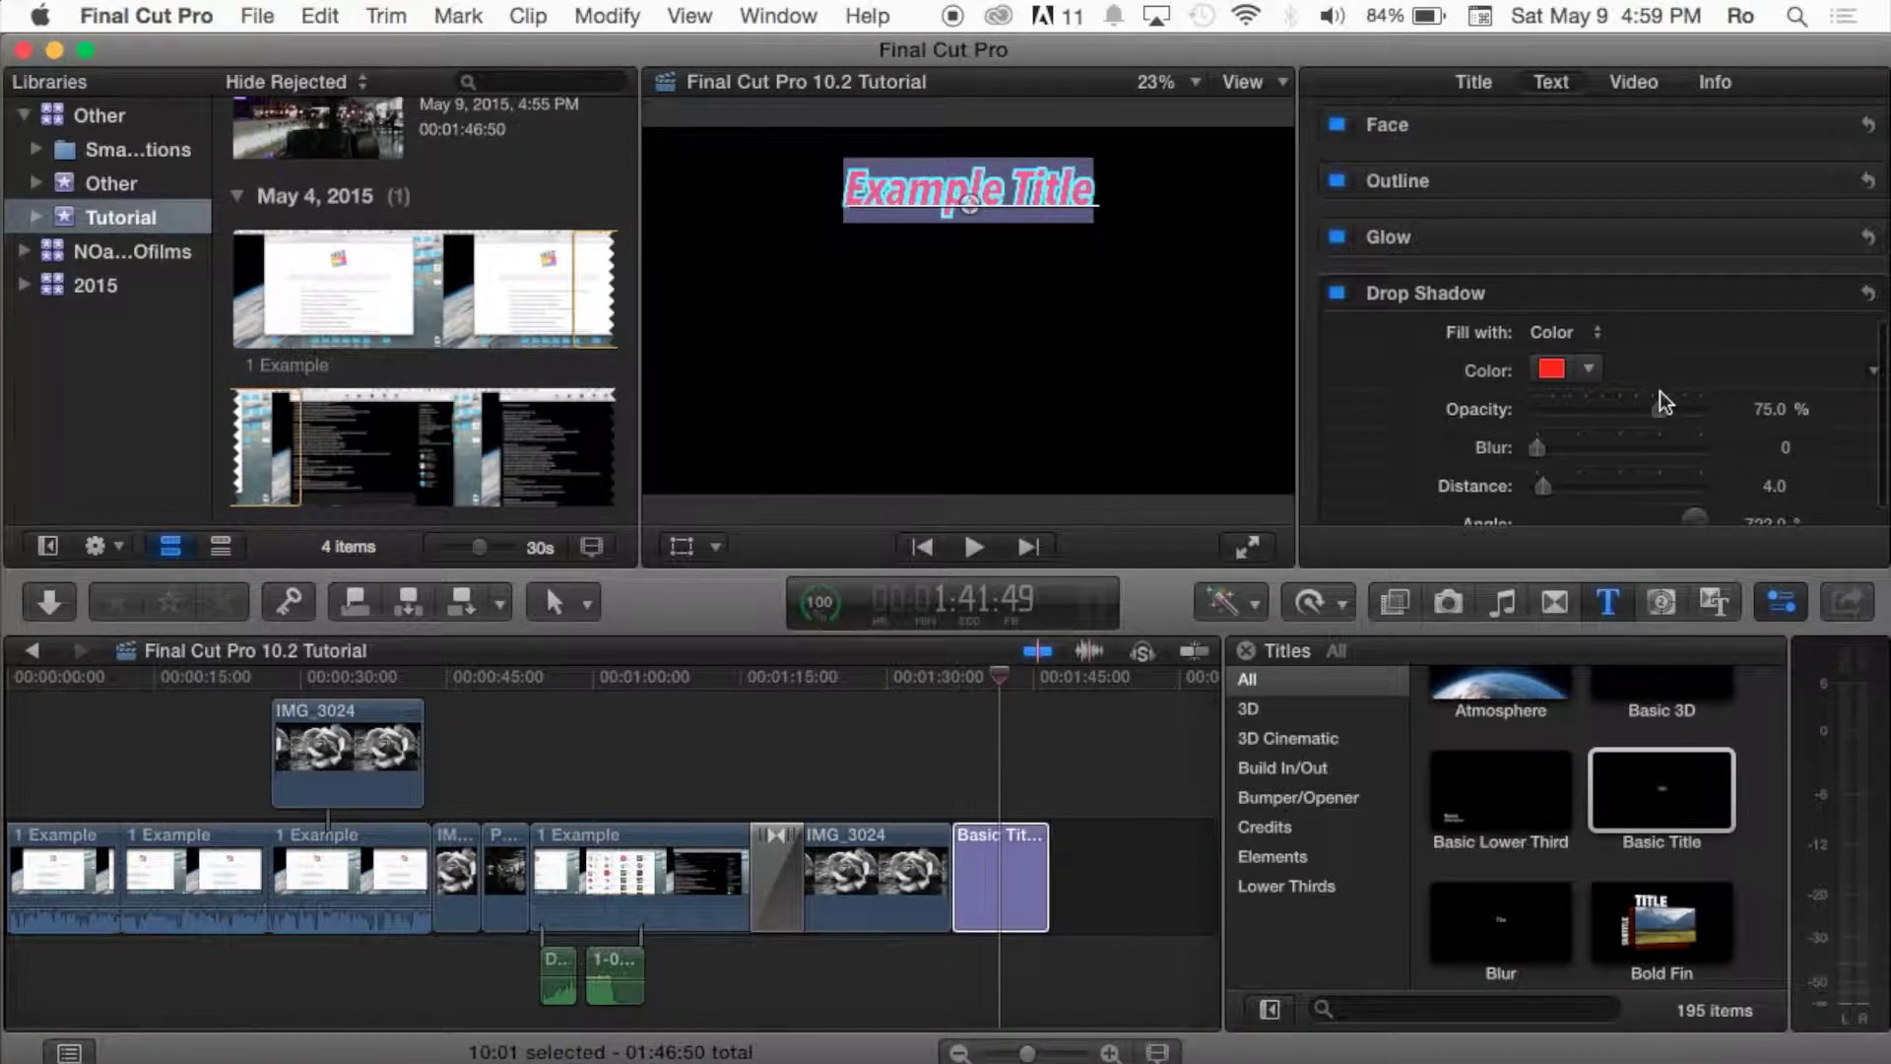
{"action": "left_click", "coordinate": [1340, 293]}
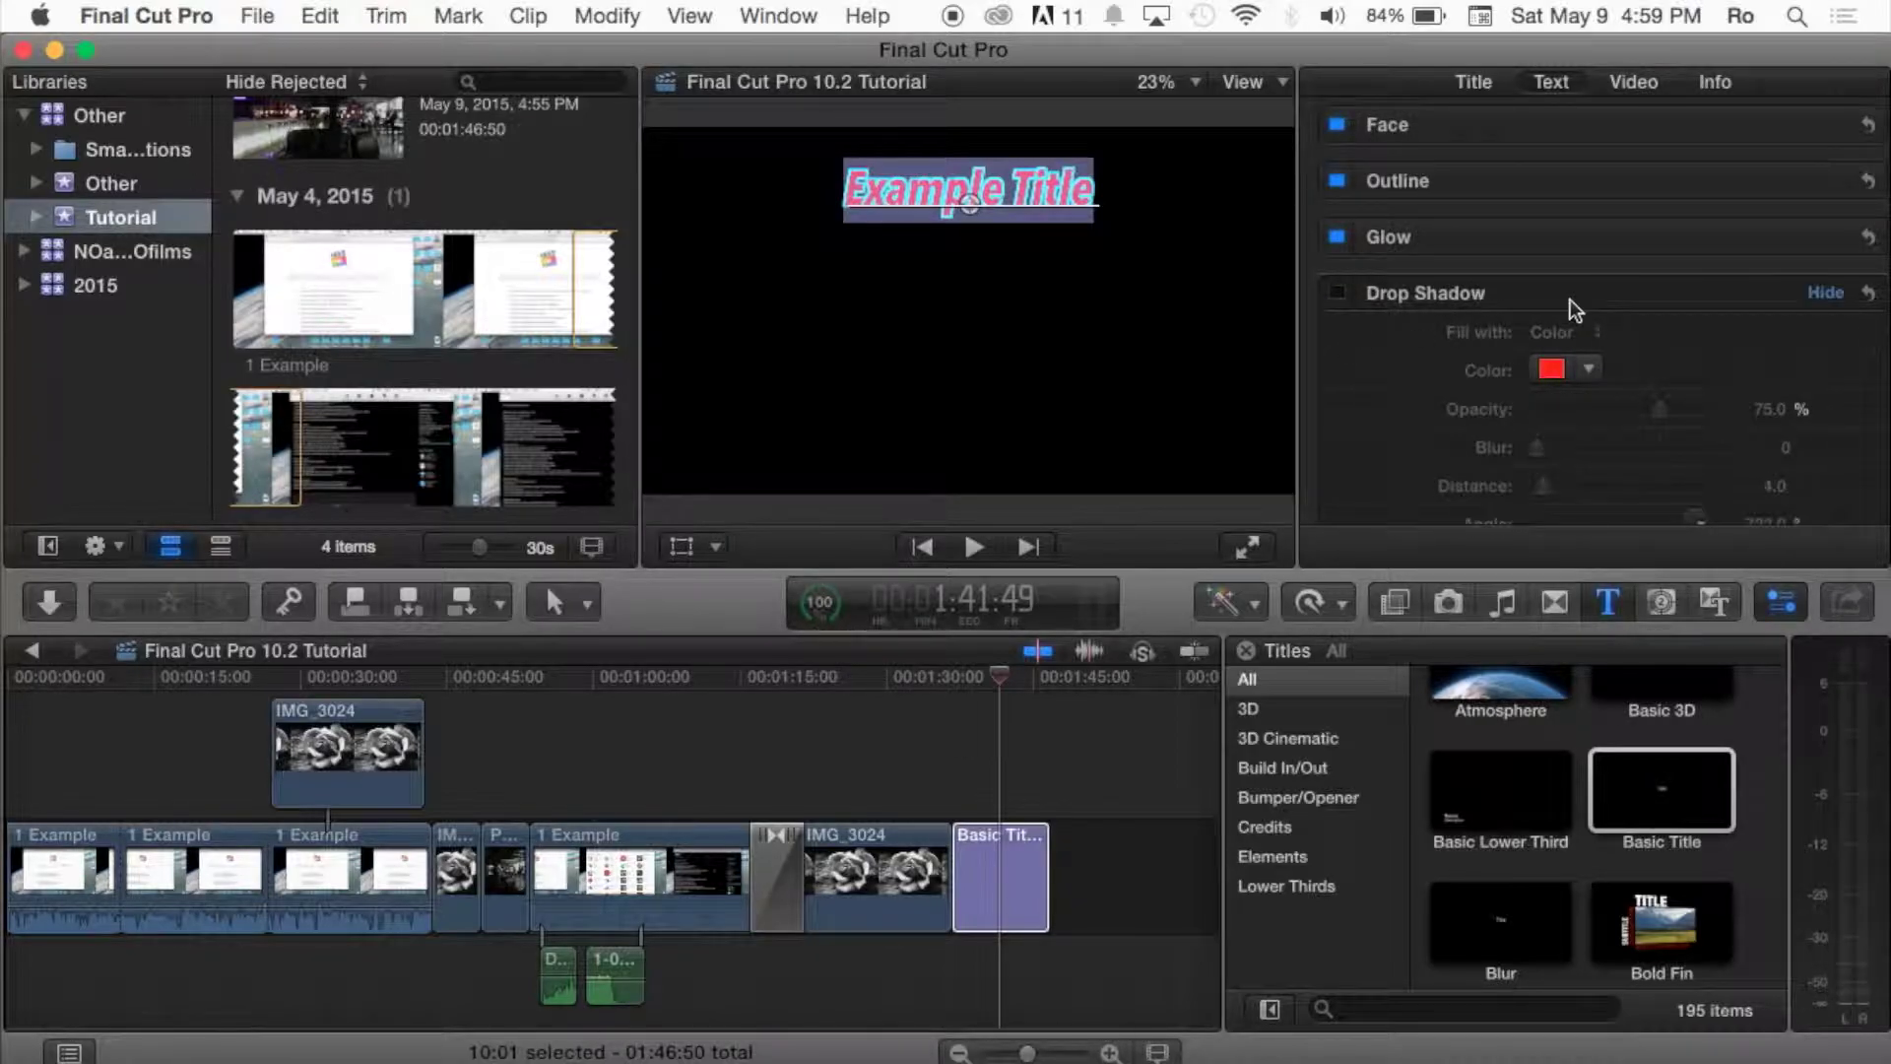
{"action": "left_click", "coordinate": [1817, 293]}
{"action": "scroll", "coordinate": [1616, 266], "scroll_direction": "up", "scroll_amount": 5}
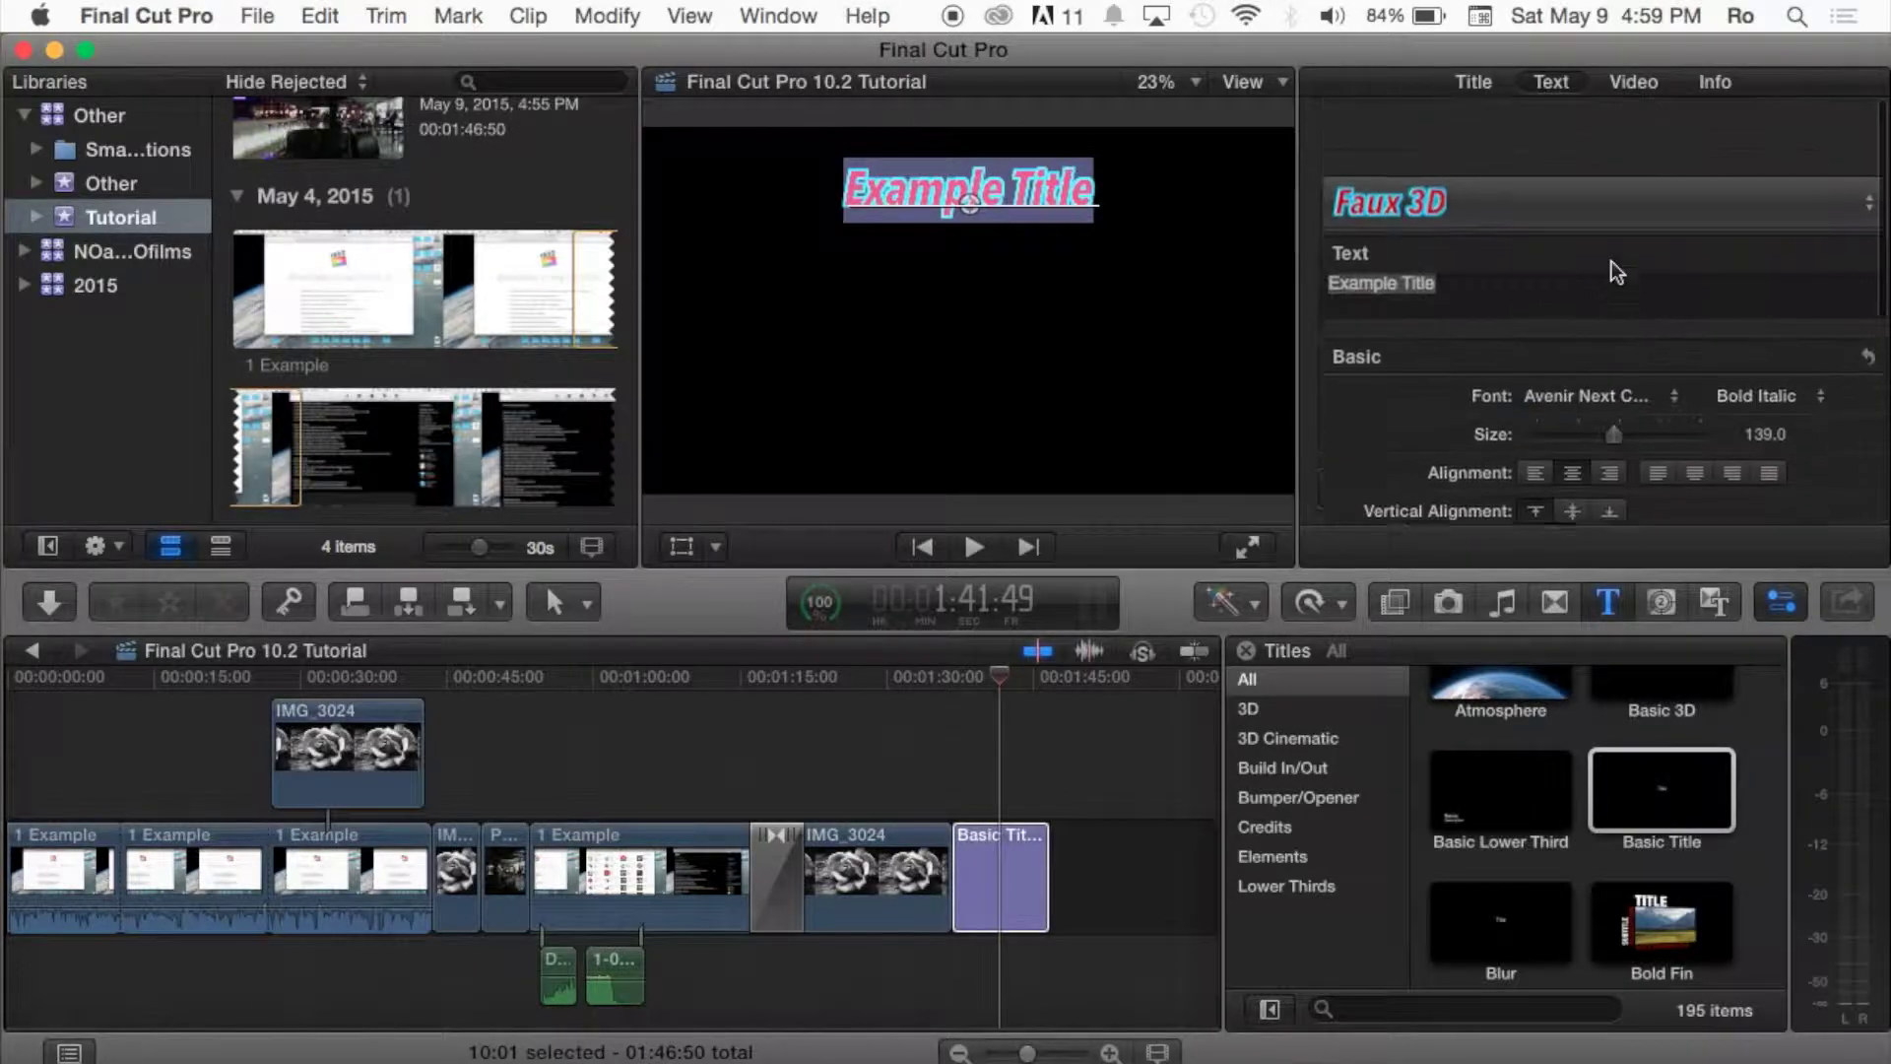
{"action": "left_click", "coordinate": [1047, 239]}
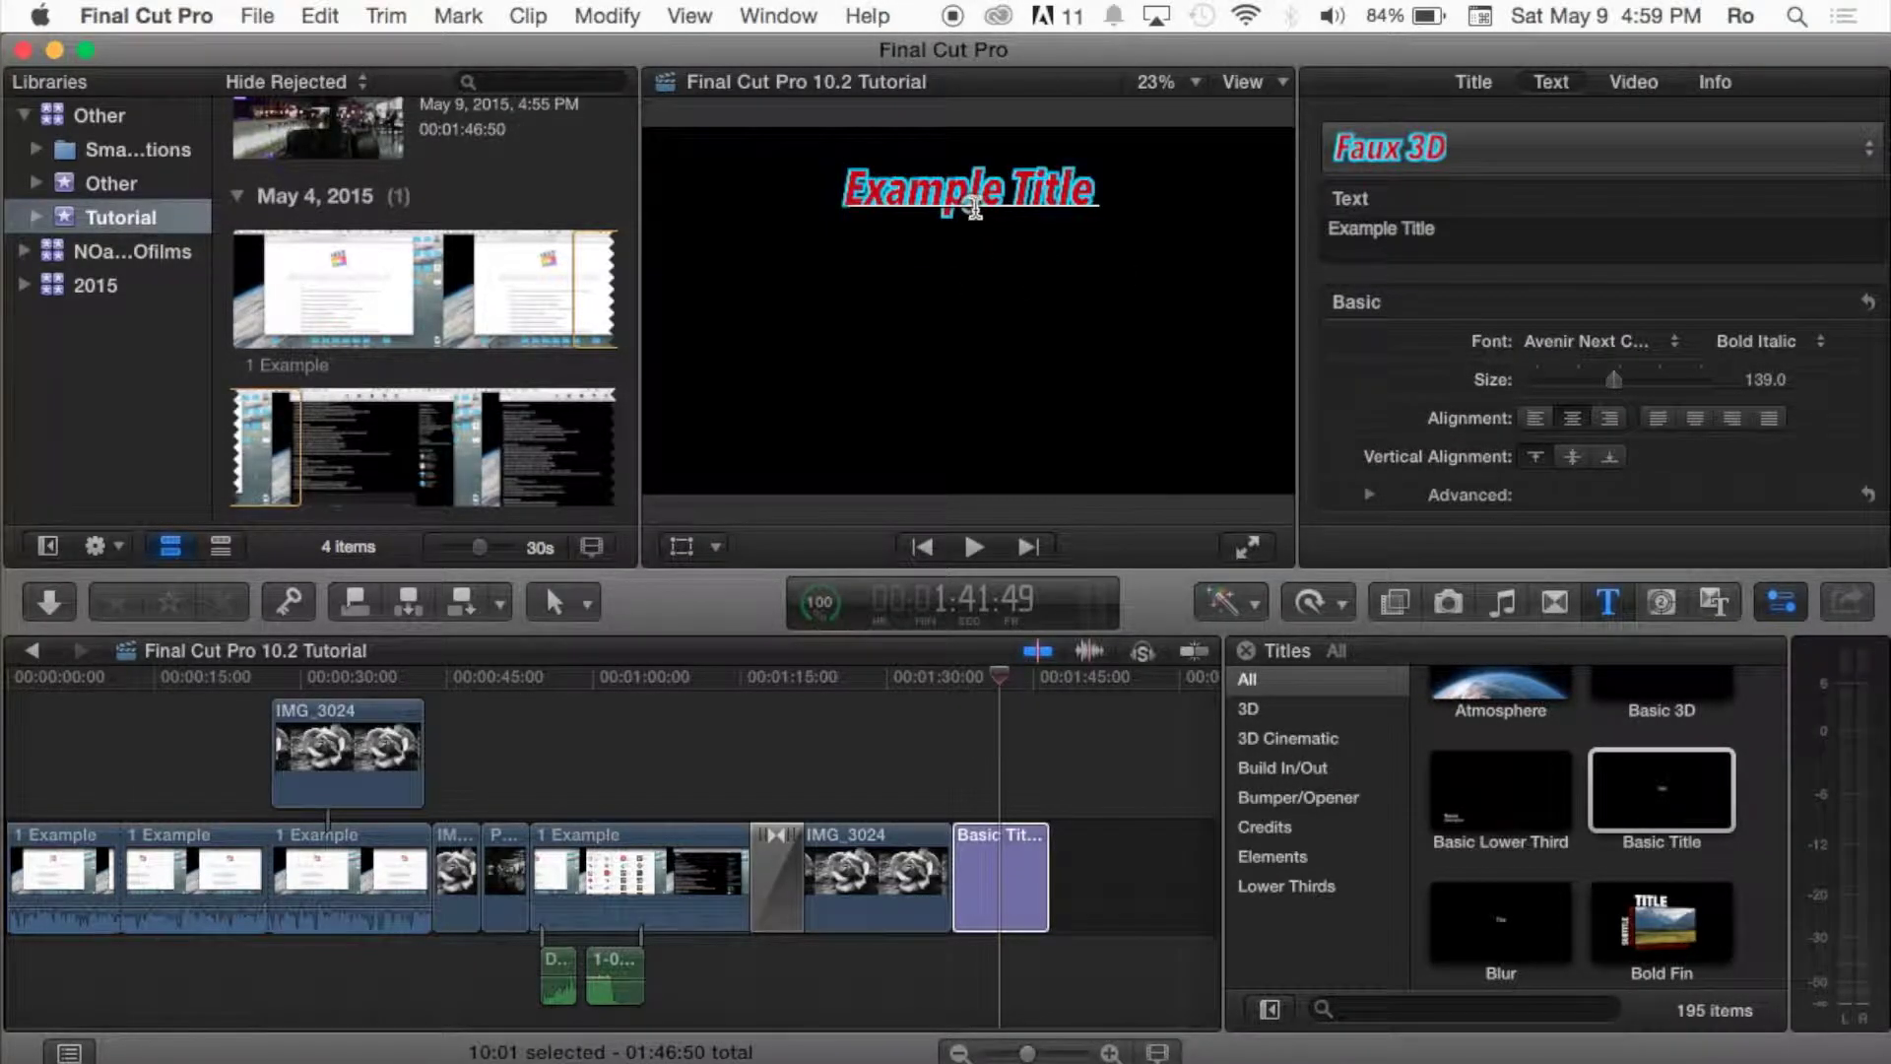
- Nudge the title right in the viewer and try its clip as a connected clip over the rose shot
{"action": "mouse_move", "coordinate": [973, 210]}
{"action": "left_mouse_down"}
{"action": "mouse_move", "coordinate": [967, 306]}
{"action": "mouse_move", "coordinate": [1009, 382]}
{"action": "mouse_move", "coordinate": [920, 286]}
{"action": "mouse_move", "coordinate": [1054, 169]}
{"action": "mouse_move", "coordinate": [997, 197]}
{"action": "left_mouse_up"}
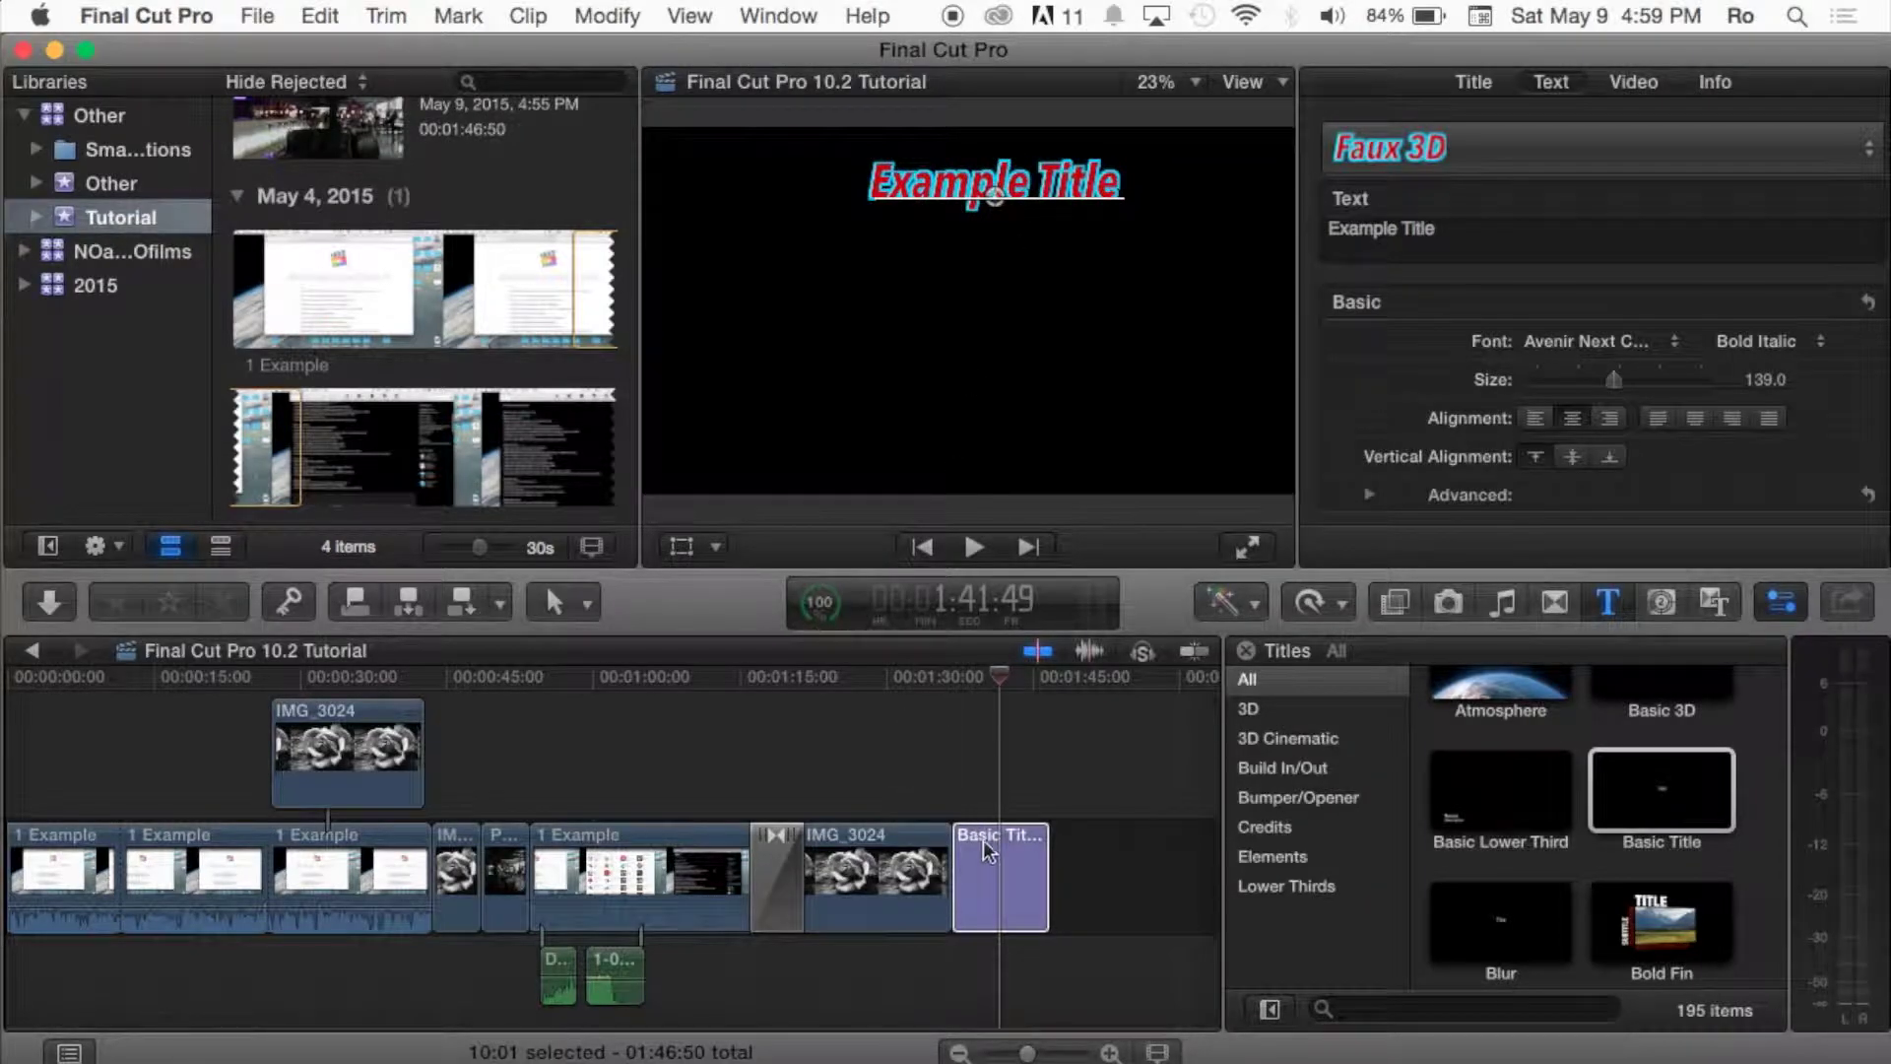
{"action": "left_click_drag", "start_coordinate": [1025, 828], "coordinate": [162, 749]}
{"action": "left_click", "coordinate": [162, 676]}
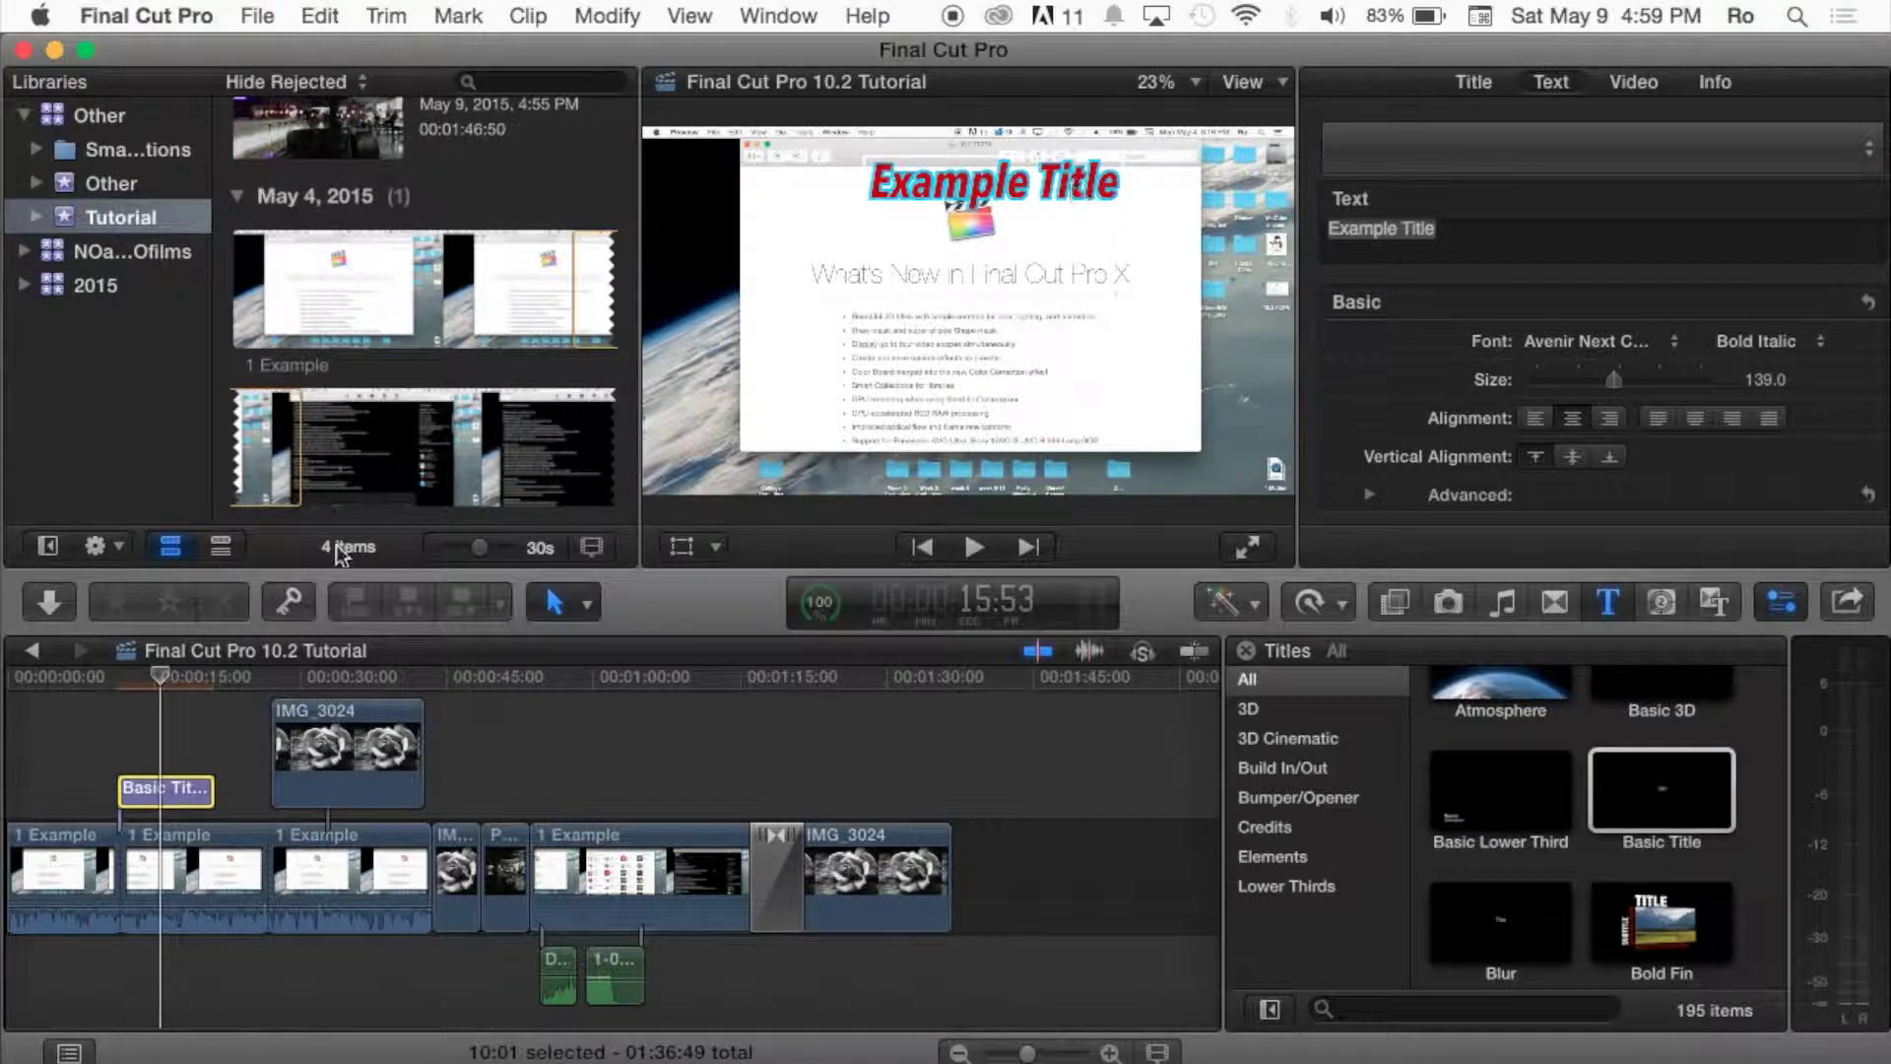
{"action": "left_click_drag", "start_coordinate": [162, 788], "coordinate": [886, 790]}
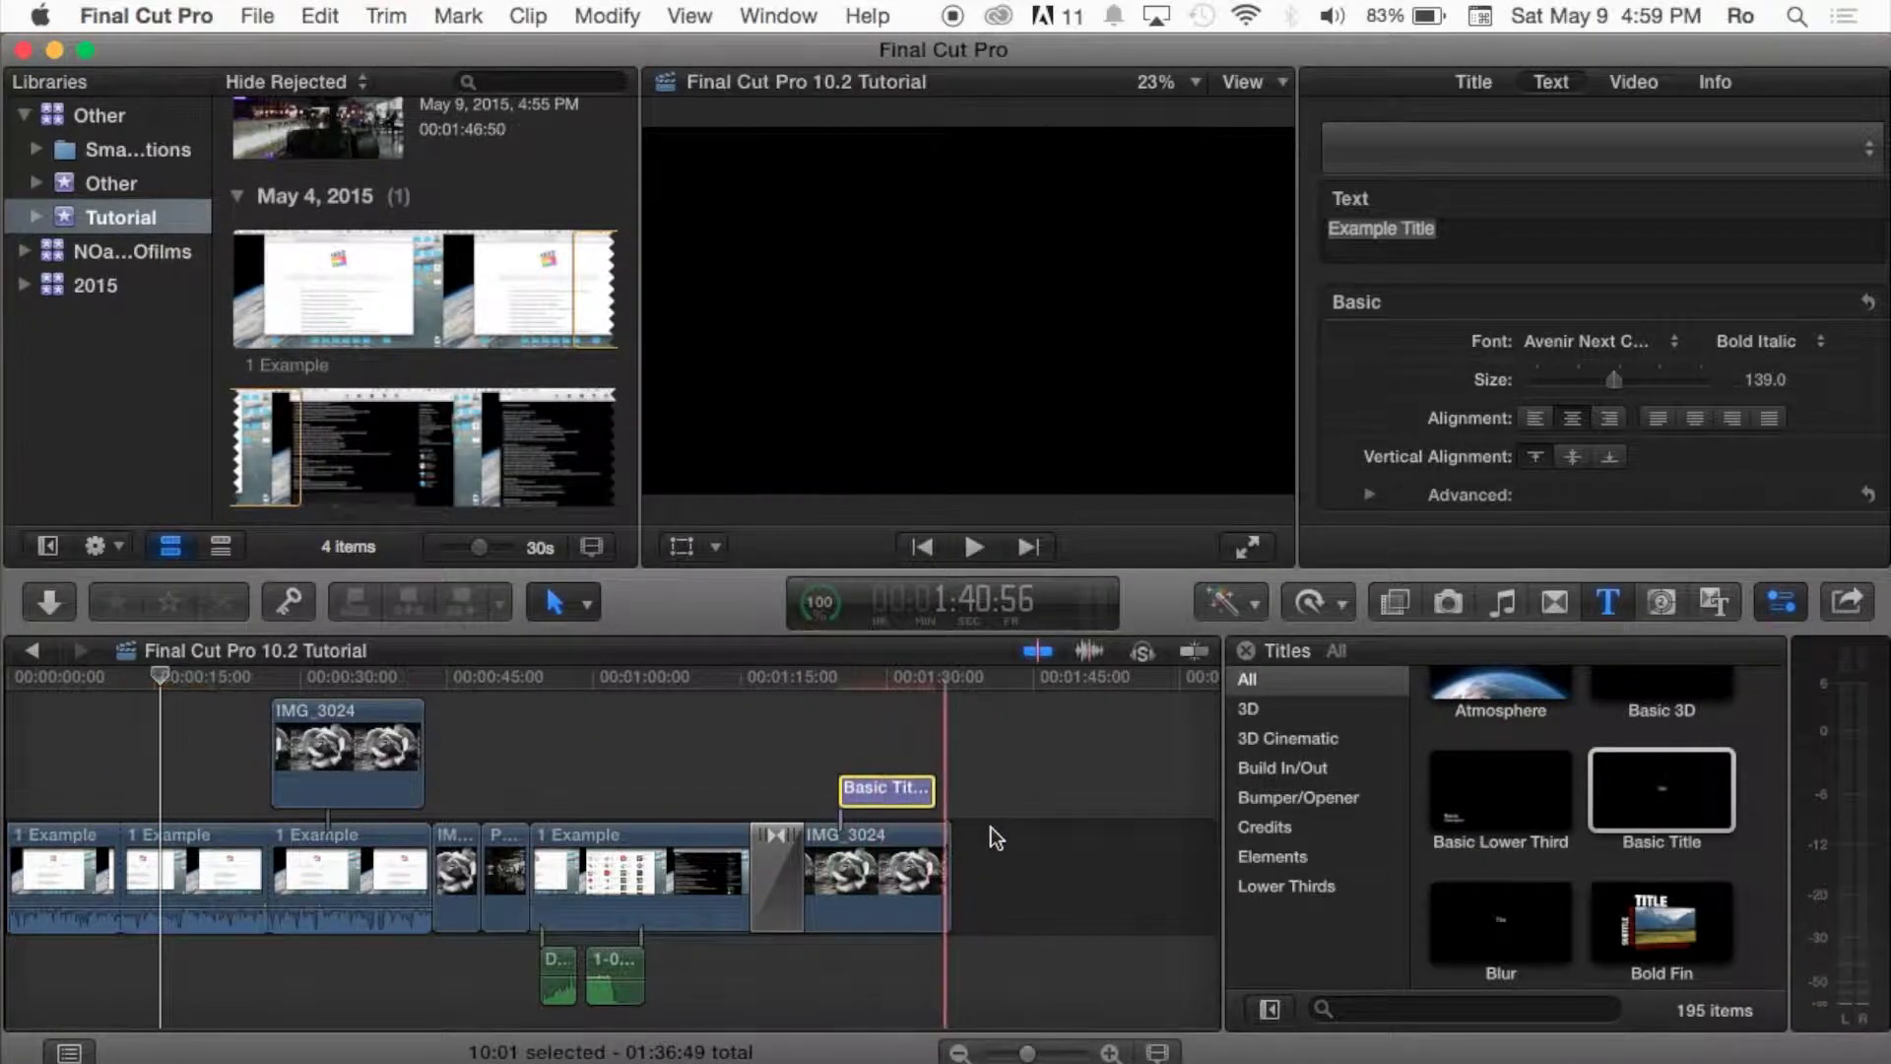
{"action": "left_click", "coordinate": [993, 838]}
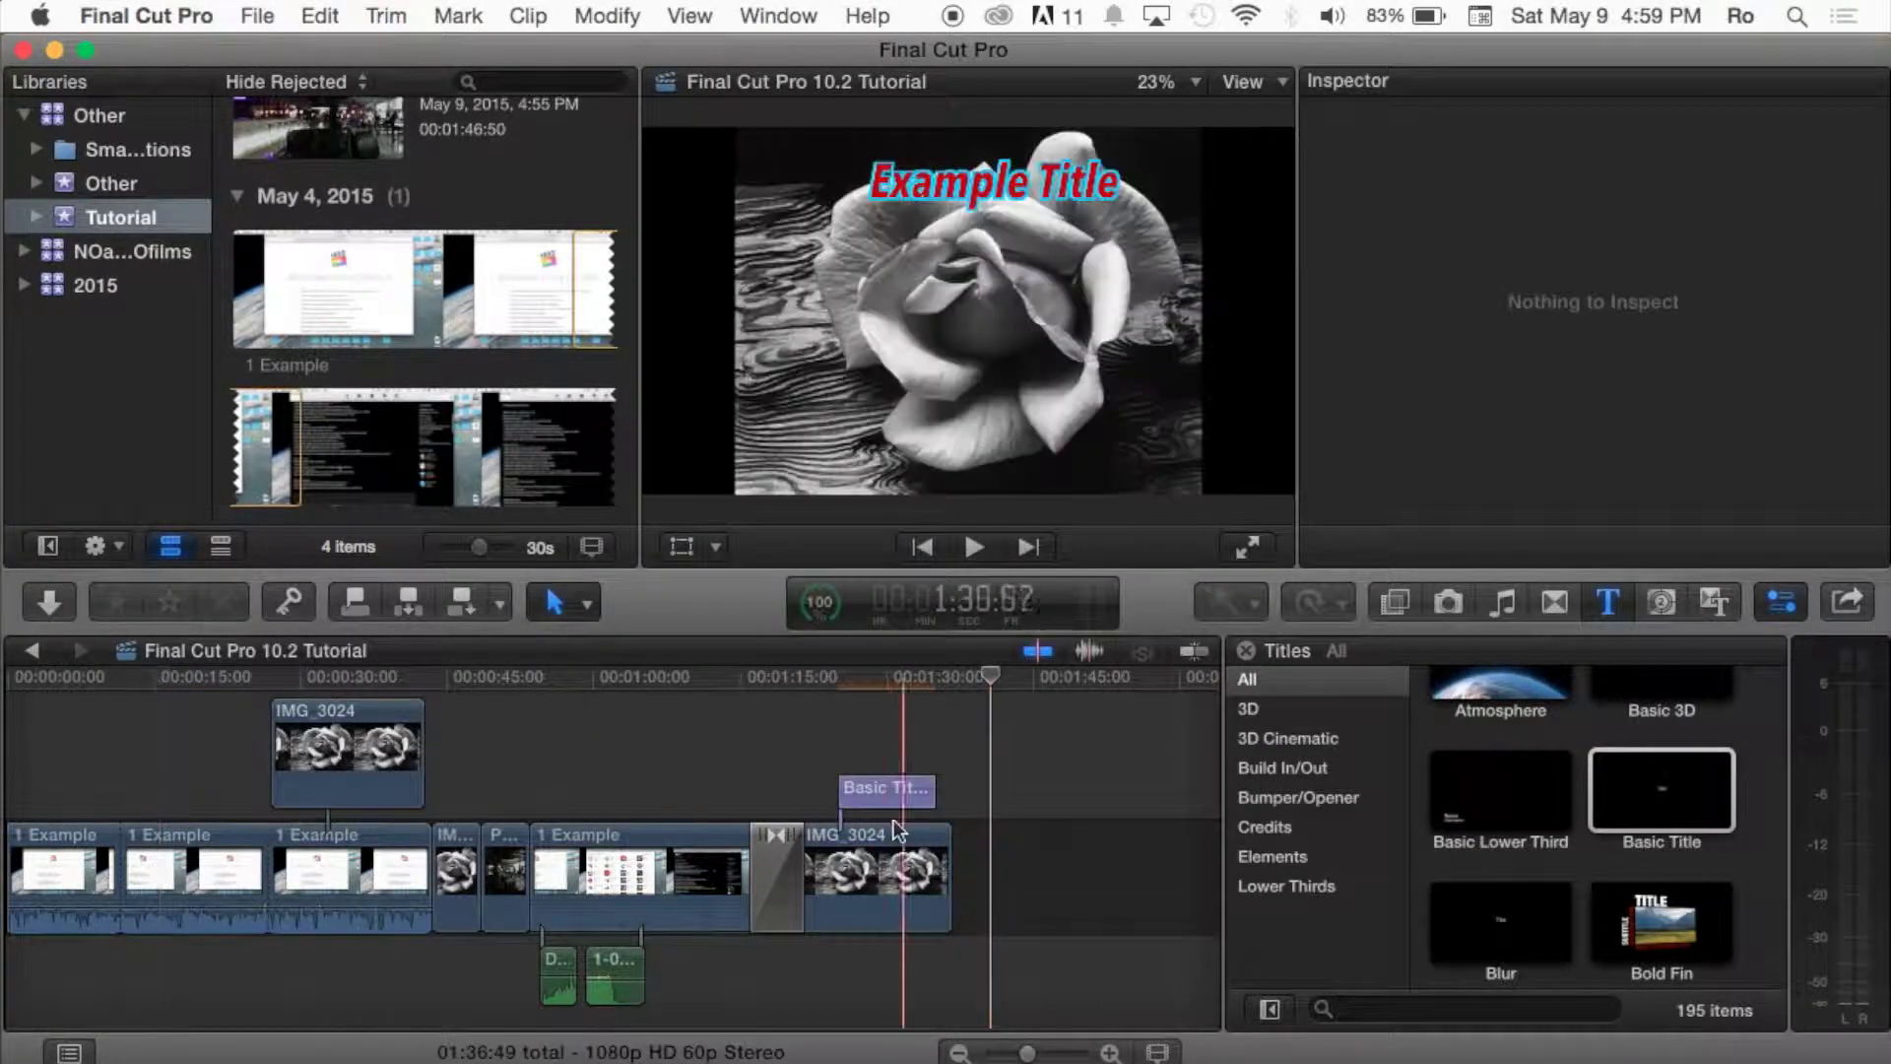
- Settle the Example Title near the top of the frame and move its clip back after IMG_3024
{"action": "left_click", "coordinate": [888, 672]}
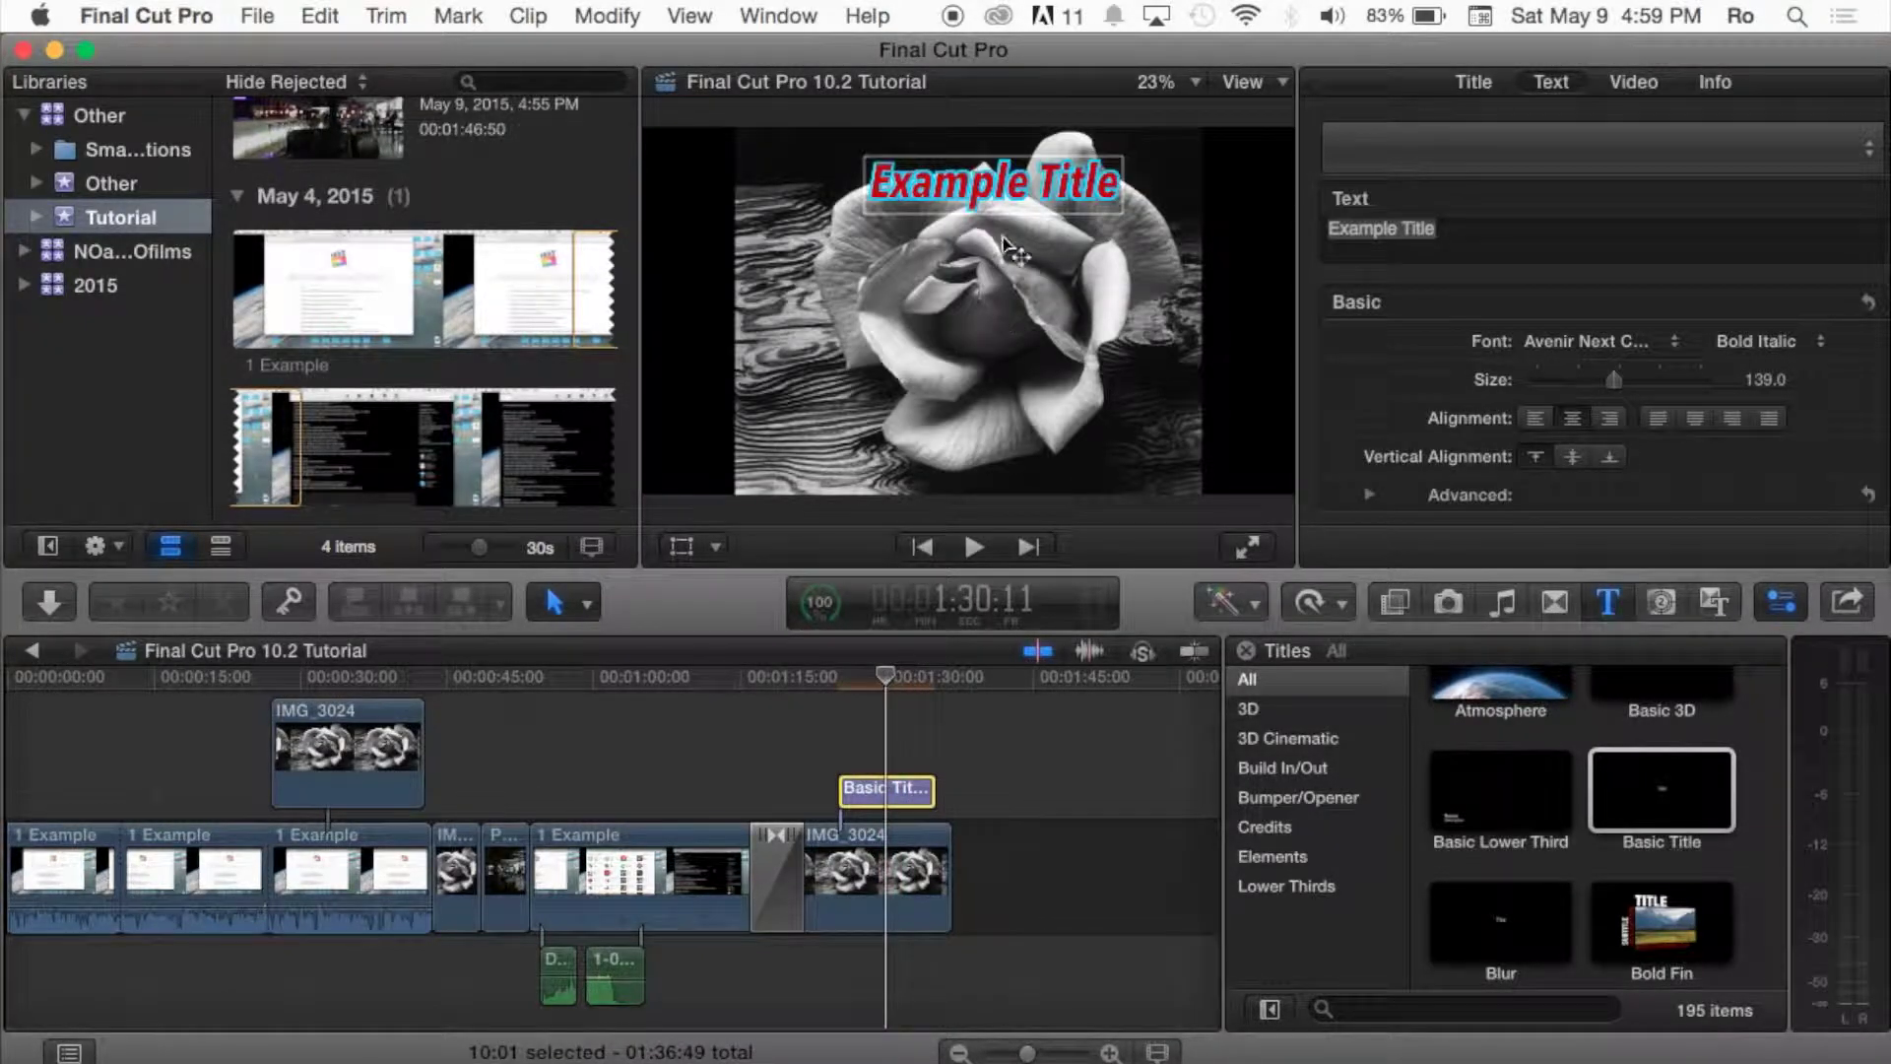
{"action": "left_click", "coordinate": [962, 236]}
{"action": "left_click", "coordinate": [916, 261]}
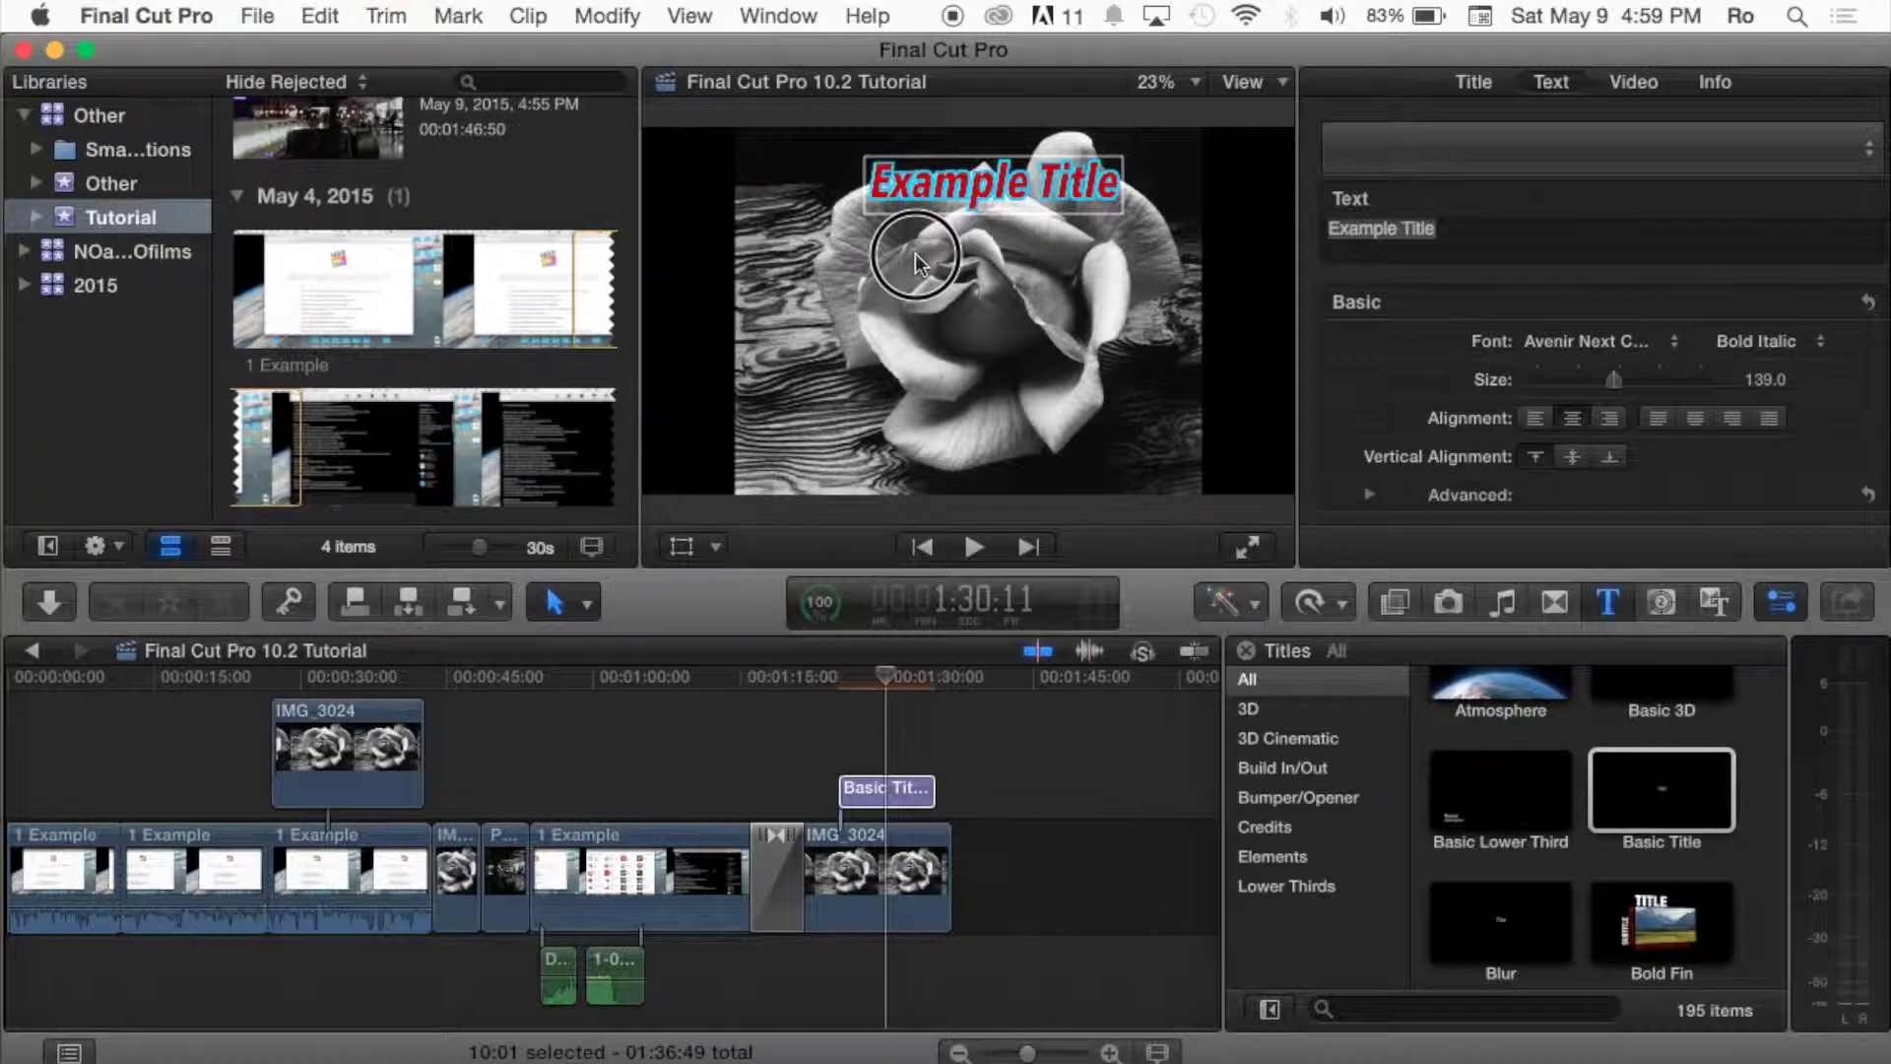
{"action": "double_click", "coordinate": [997, 192]}
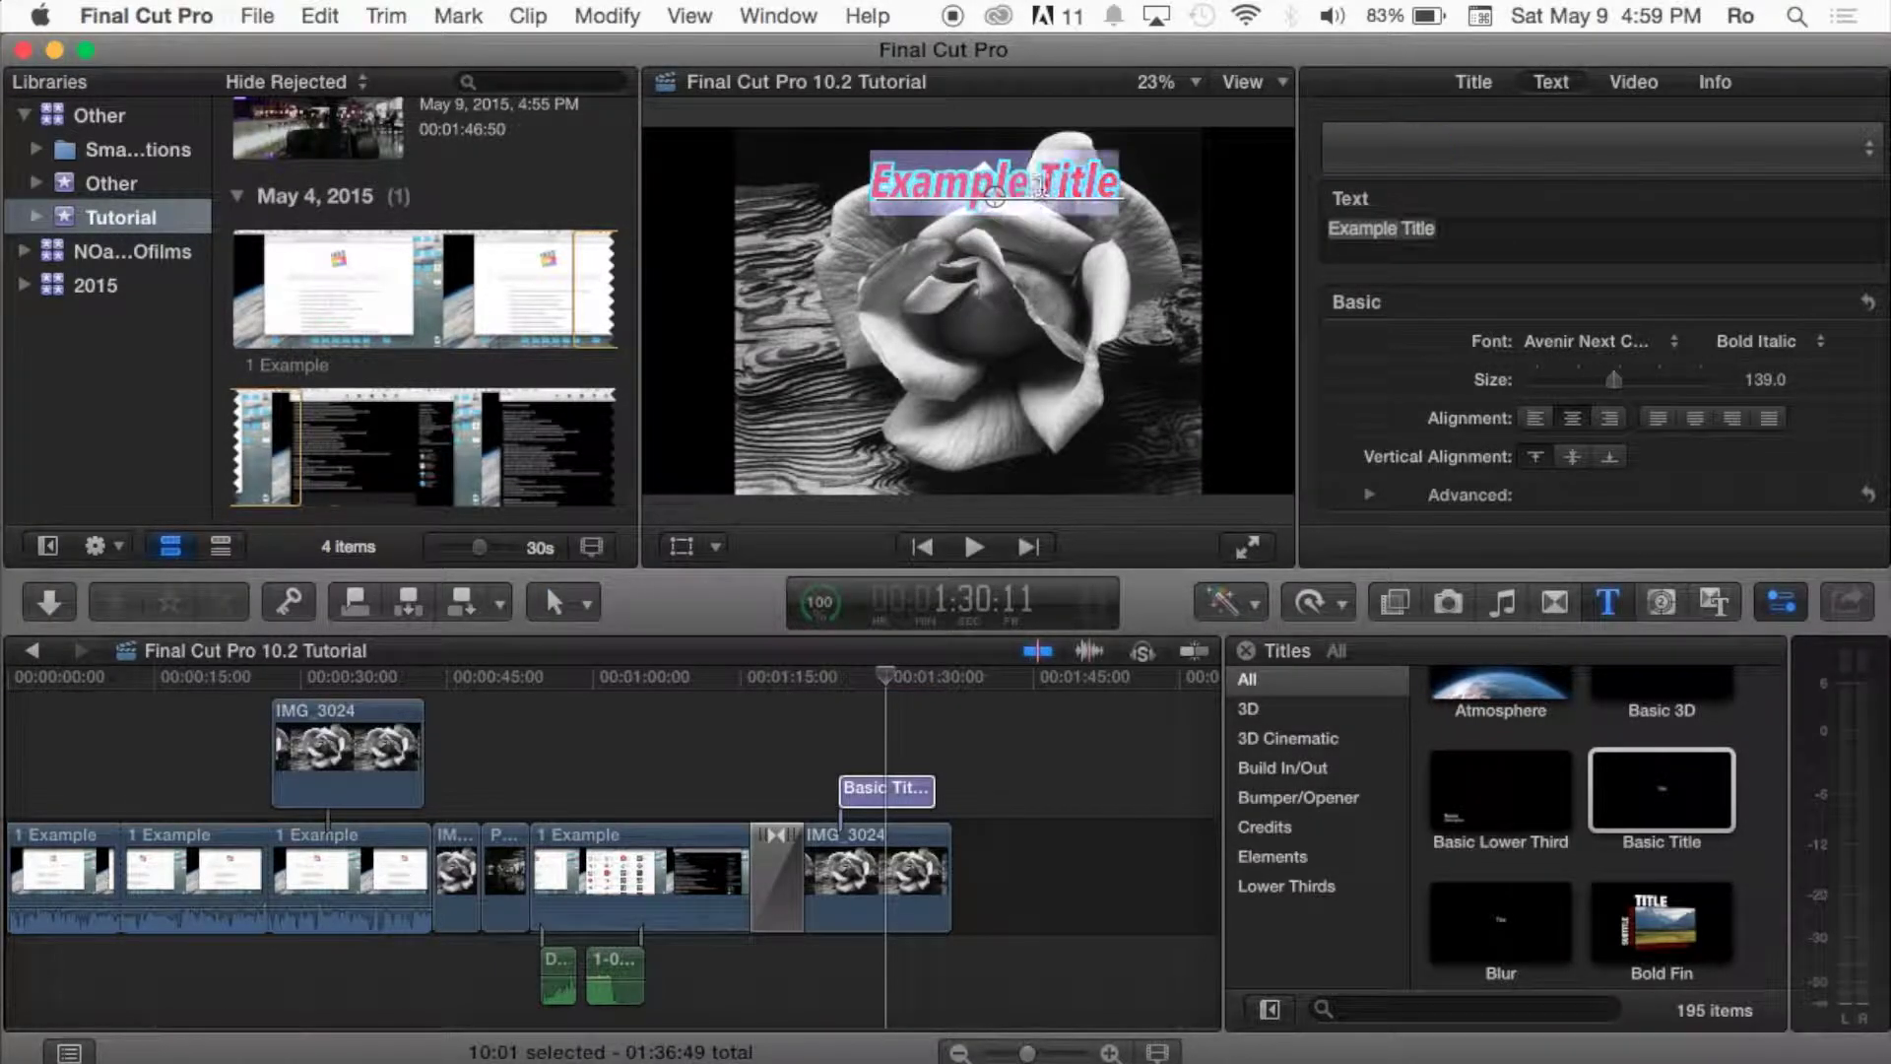
{"action": "left_click", "coordinate": [995, 197]}
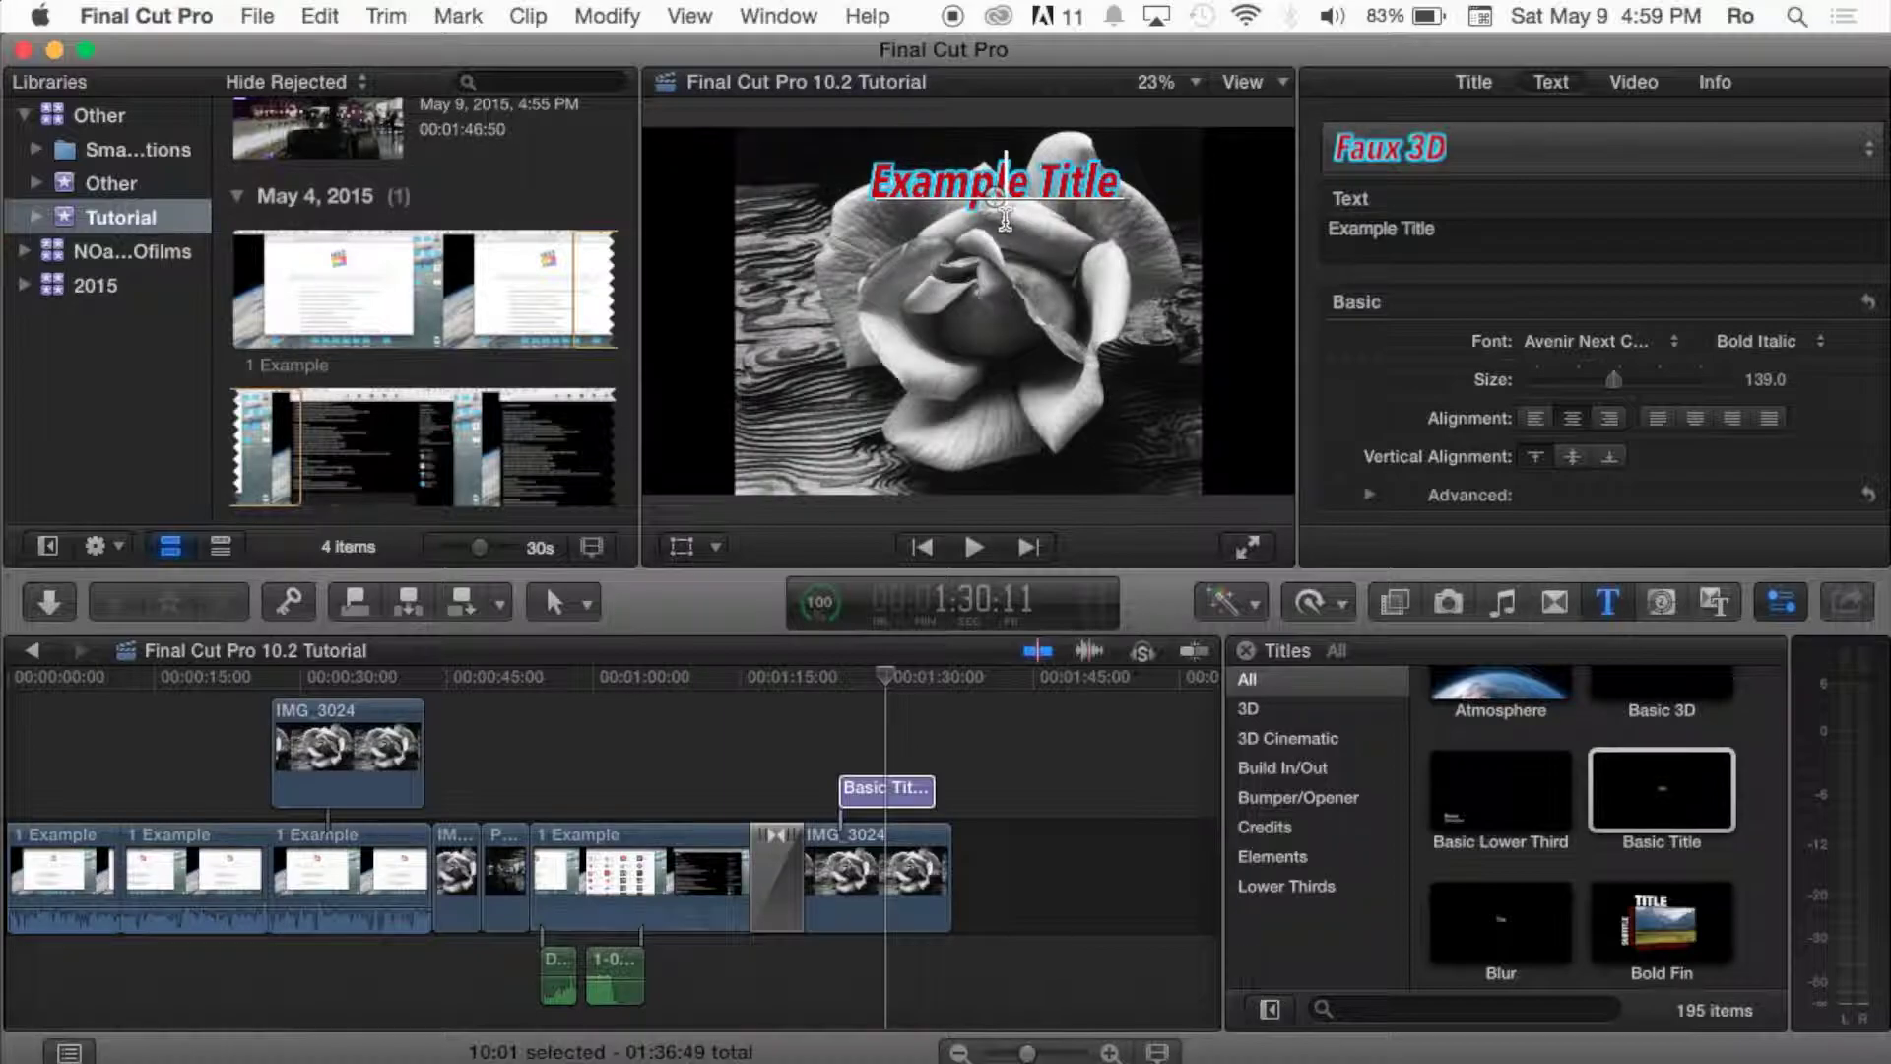
{"action": "mouse_move", "coordinate": [1002, 207]}
{"action": "left_mouse_down"}
{"action": "mouse_move", "coordinate": [1000, 300]}
{"action": "mouse_move", "coordinate": [961, 434]}
{"action": "mouse_move", "coordinate": [990, 212]}
{"action": "mouse_move", "coordinate": [957, 202]}
{"action": "mouse_move", "coordinate": [978, 211]}
{"action": "left_mouse_up"}
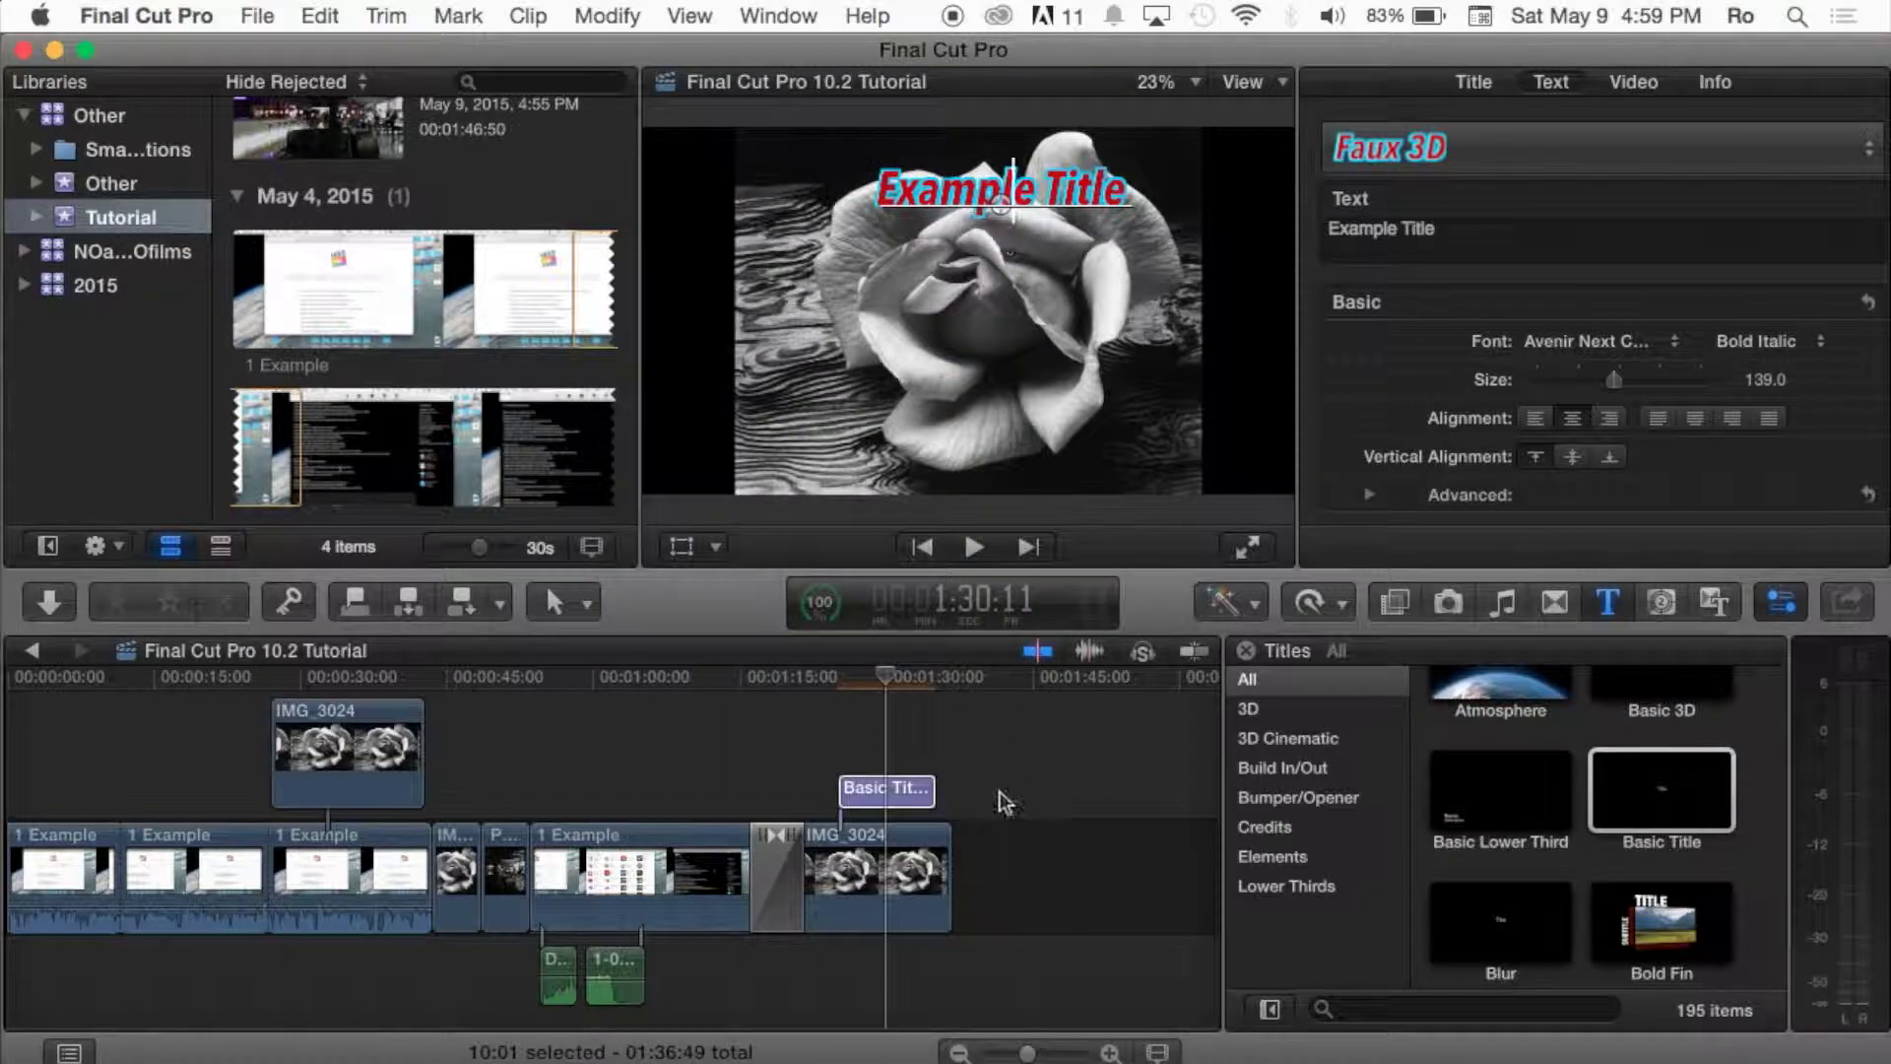
{"action": "left_click", "coordinate": [909, 796]}
{"action": "left_click_drag", "start_coordinate": [908, 796], "coordinate": [1066, 835]}
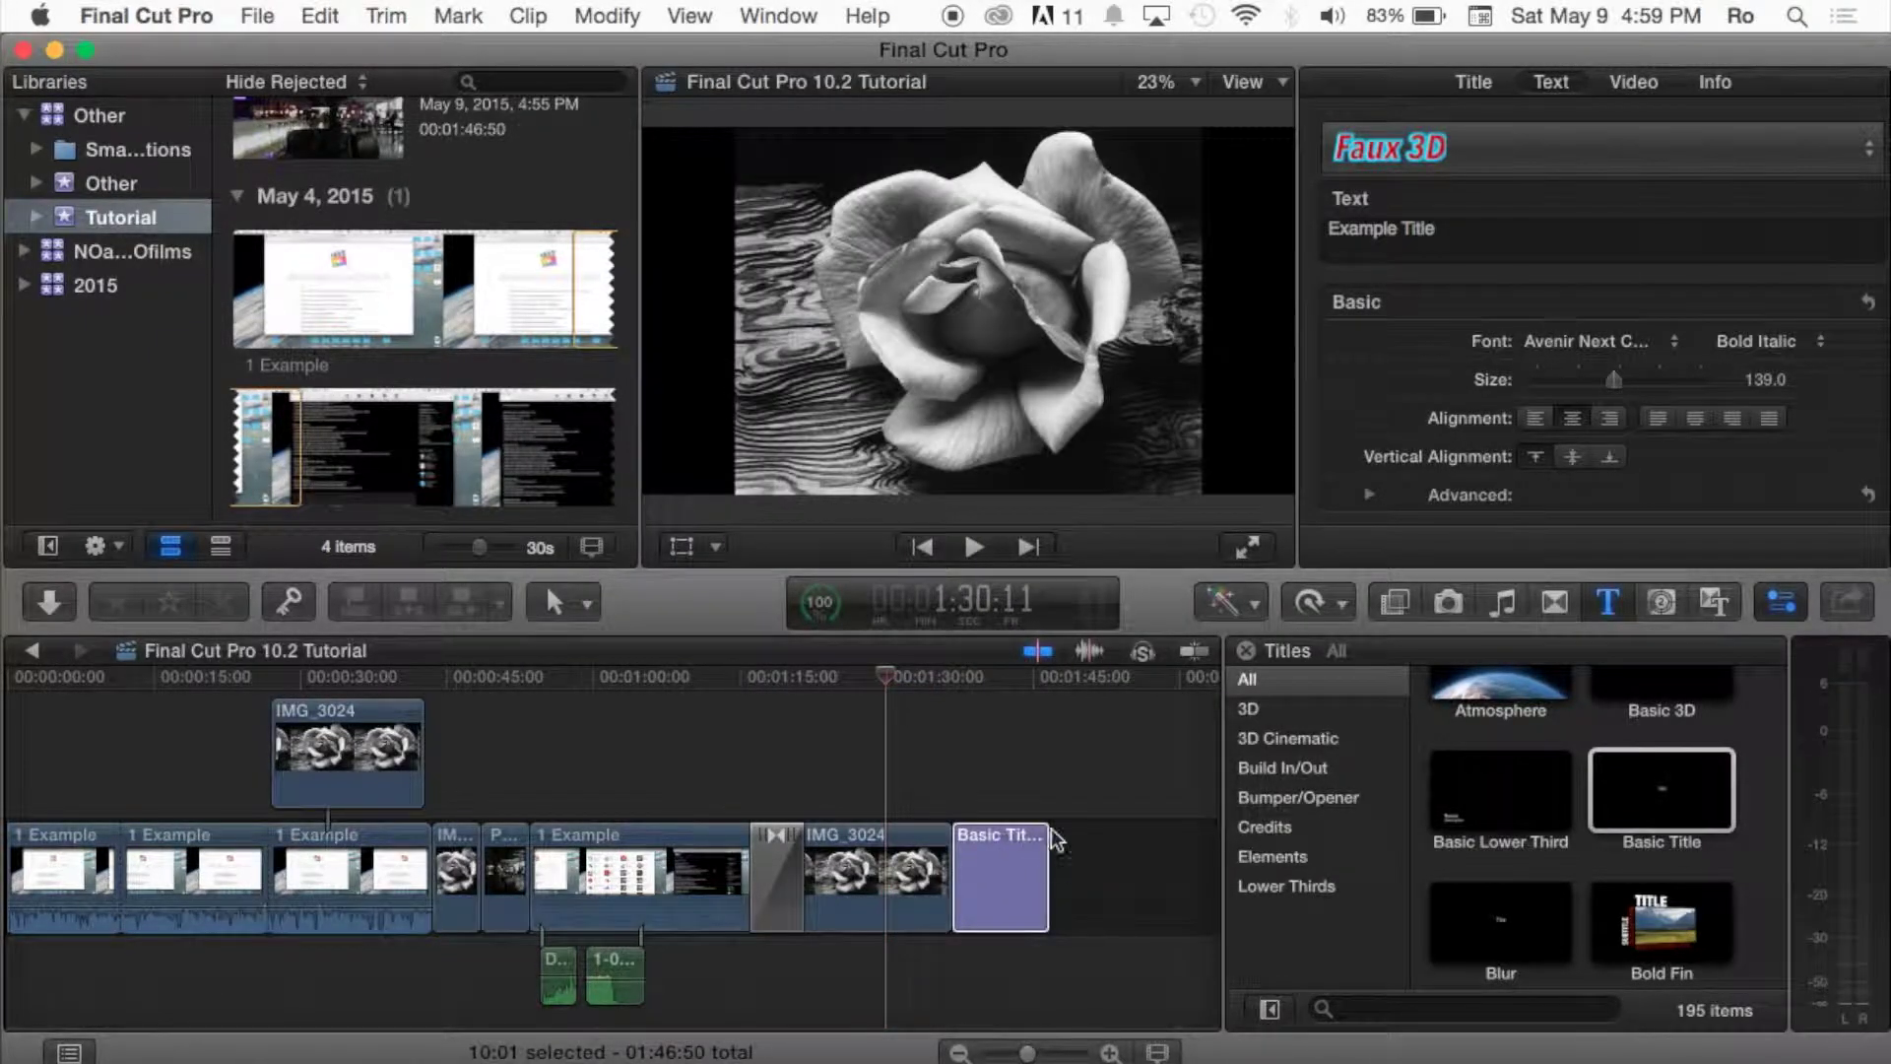
- With the Basic Title clip selected, drag the viewer's 3D rotation handles until the Example Title is nearly edge-on
{"action": "left_click", "coordinate": [1009, 853]}
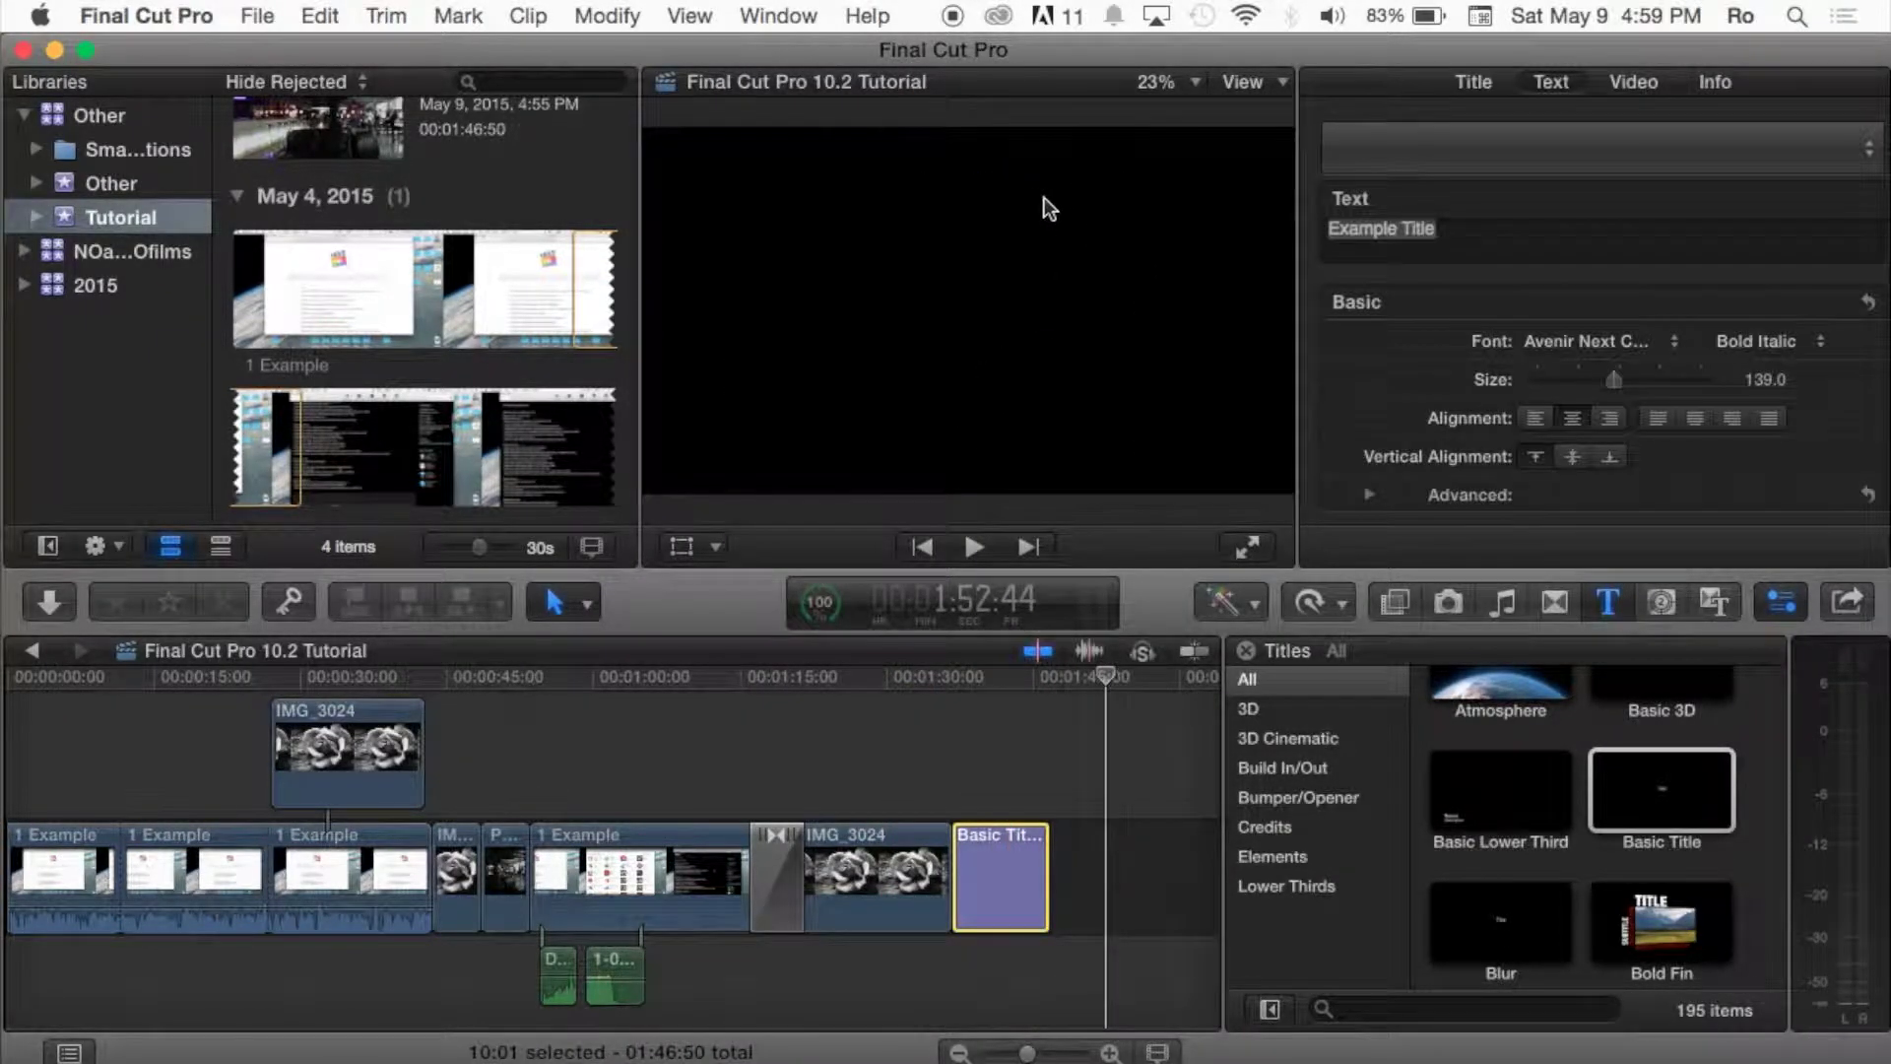
{"action": "left_click", "coordinate": [1003, 680]}
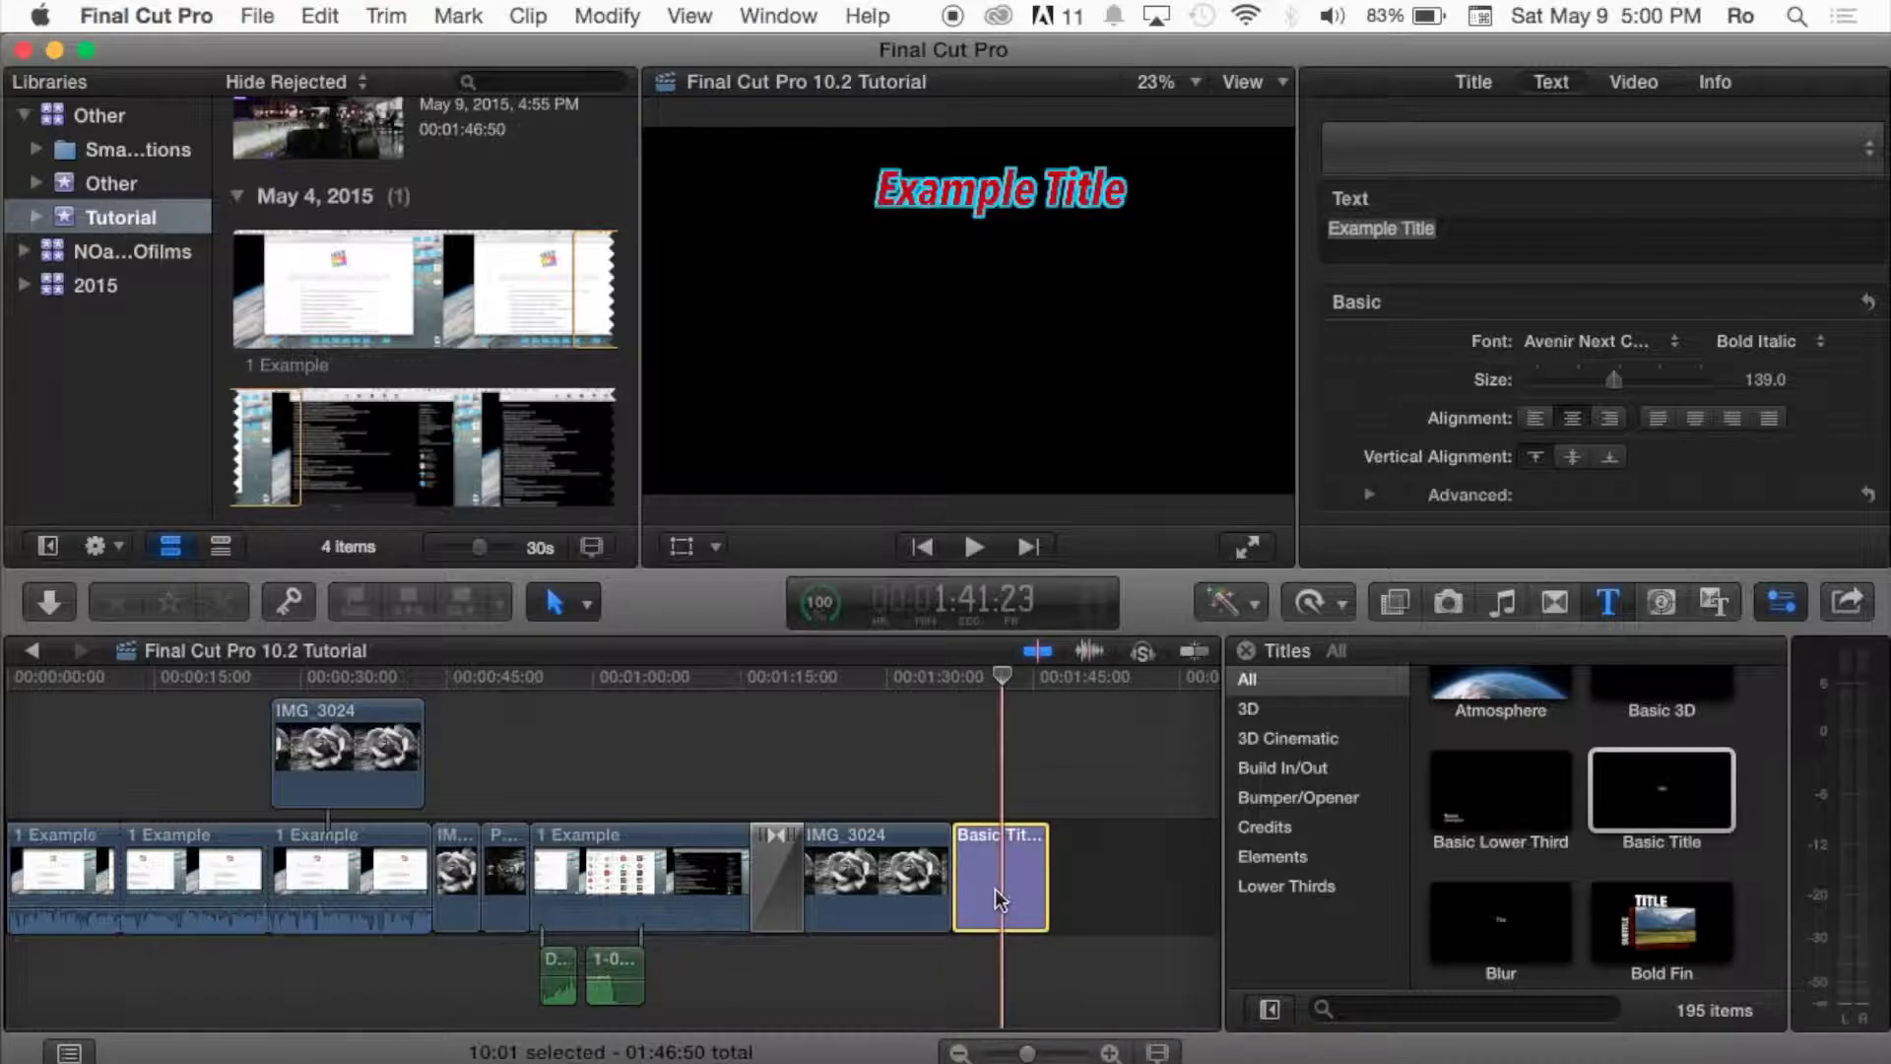
{"action": "left_click", "coordinate": [1007, 183]}
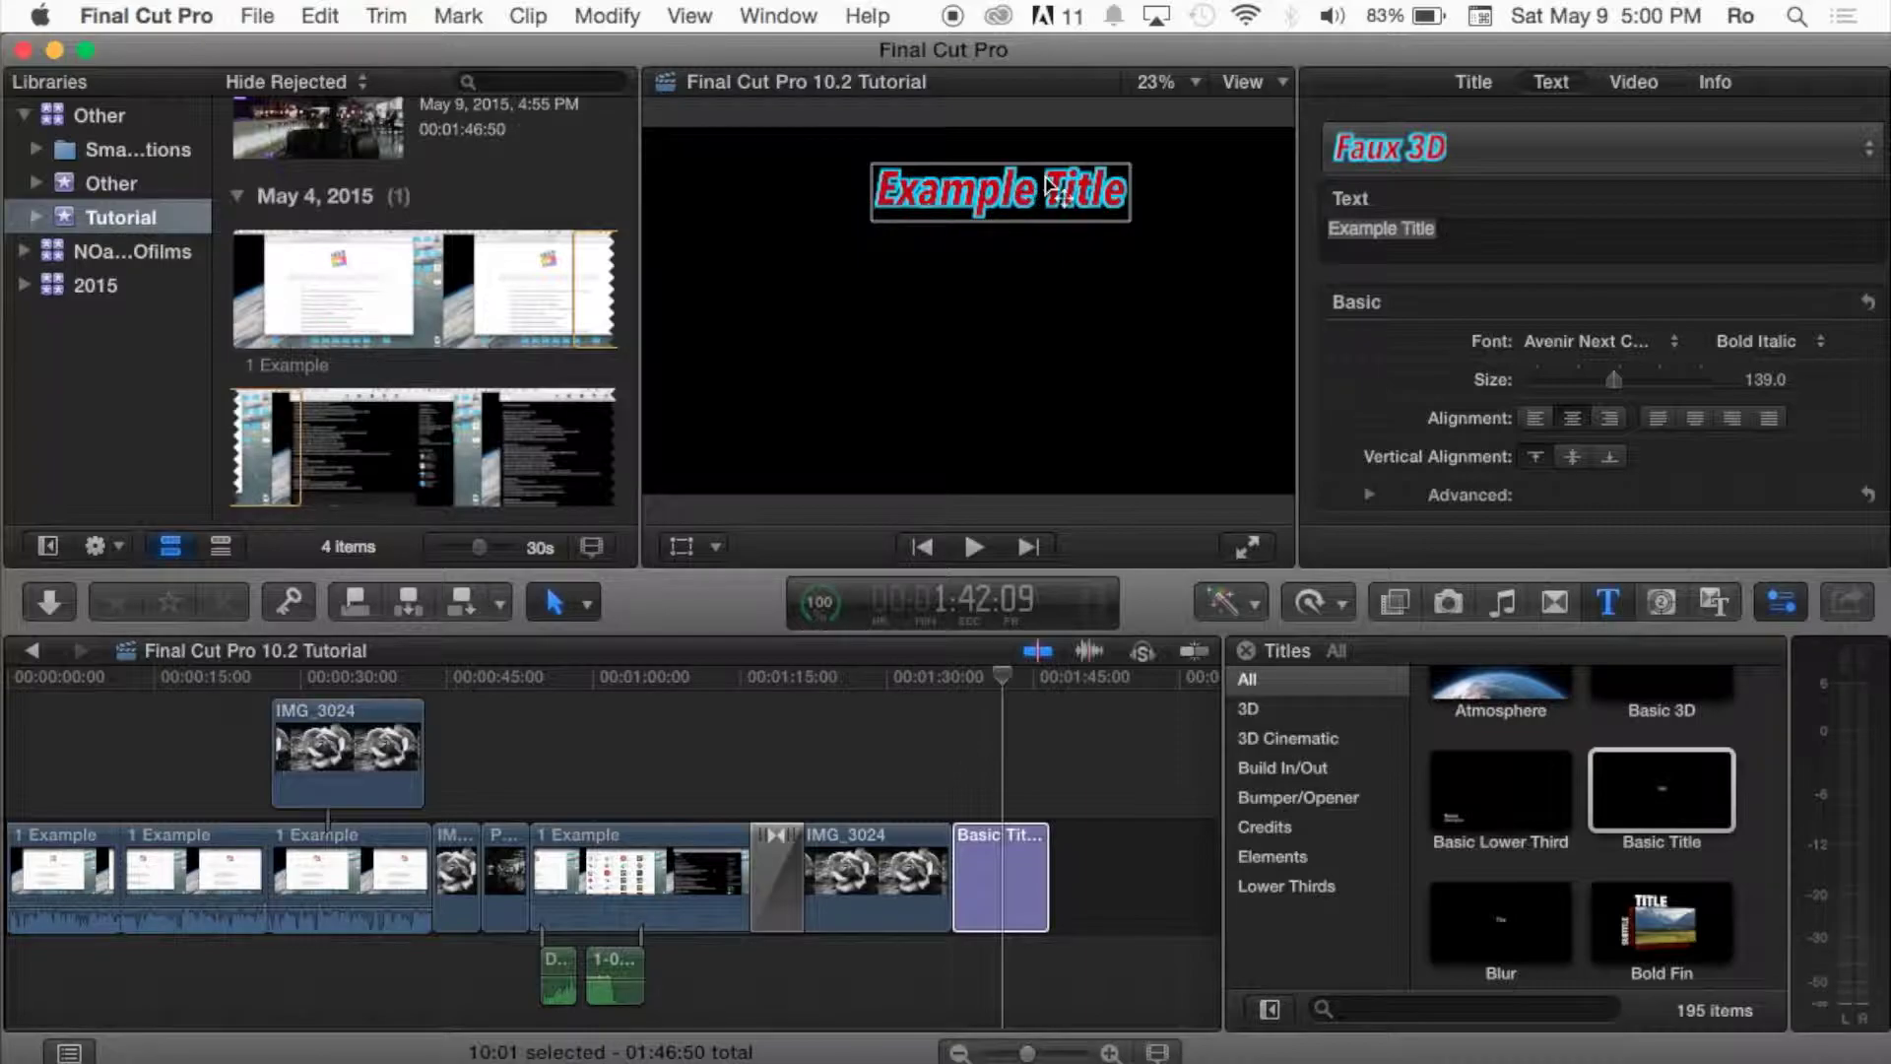
{"action": "mouse_move", "coordinate": [1057, 190]}
{"action": "left_mouse_down"}
{"action": "mouse_move", "coordinate": [1029, 197]}
{"action": "mouse_move", "coordinate": [1141, 185]}
{"action": "mouse_move", "coordinate": [1084, 198]}
{"action": "mouse_move", "coordinate": [979, 114]}
{"action": "mouse_move", "coordinate": [1003, 197]}
{"action": "mouse_move", "coordinate": [1000, 256]}
{"action": "mouse_move", "coordinate": [981, 266]}
{"action": "mouse_move", "coordinate": [966, 163]}
{"action": "mouse_move", "coordinate": [1144, 113]}
{"action": "mouse_move", "coordinate": [1049, 178]}
{"action": "mouse_move", "coordinate": [937, 190]}
{"action": "mouse_move", "coordinate": [1077, 217]}
{"action": "mouse_move", "coordinate": [1074, 235]}
{"action": "mouse_move", "coordinate": [1069, 170]}
{"action": "left_mouse_up"}
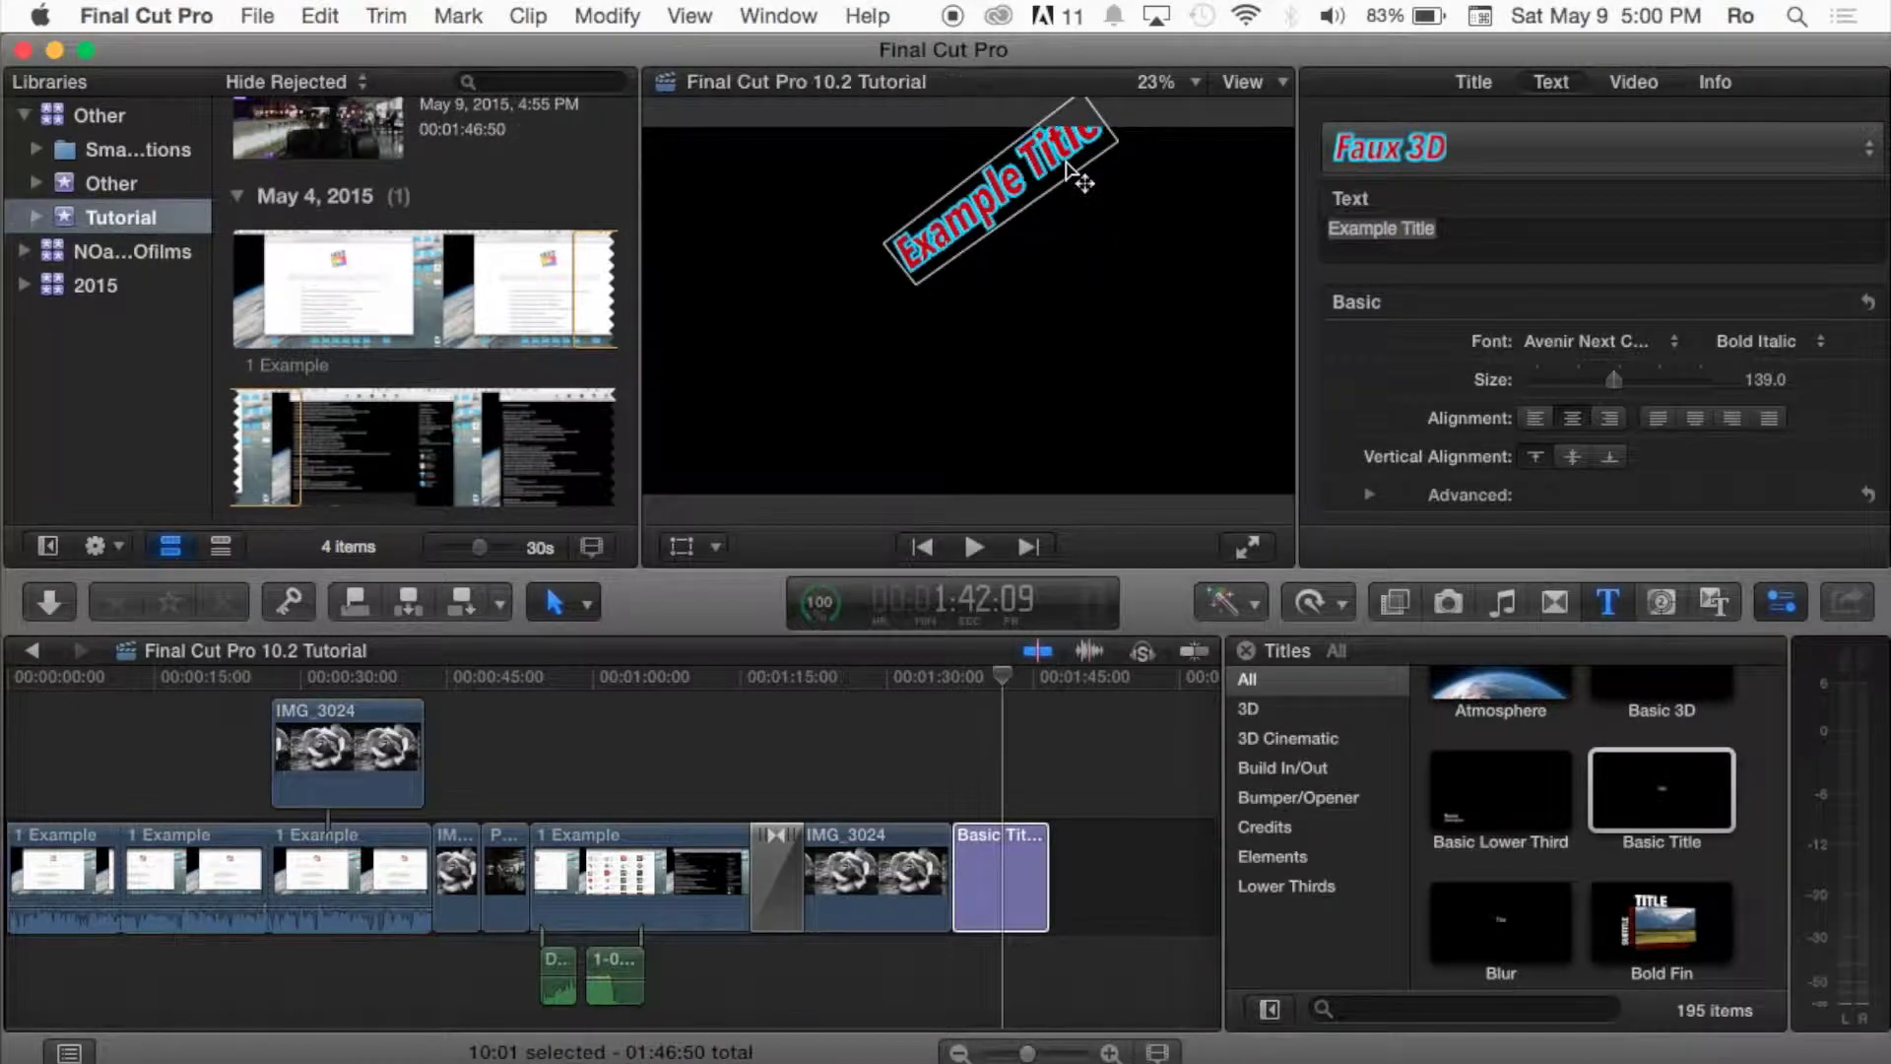
{"action": "left_click_drag", "start_coordinate": [1043, 286], "coordinate": [1003, 210]}
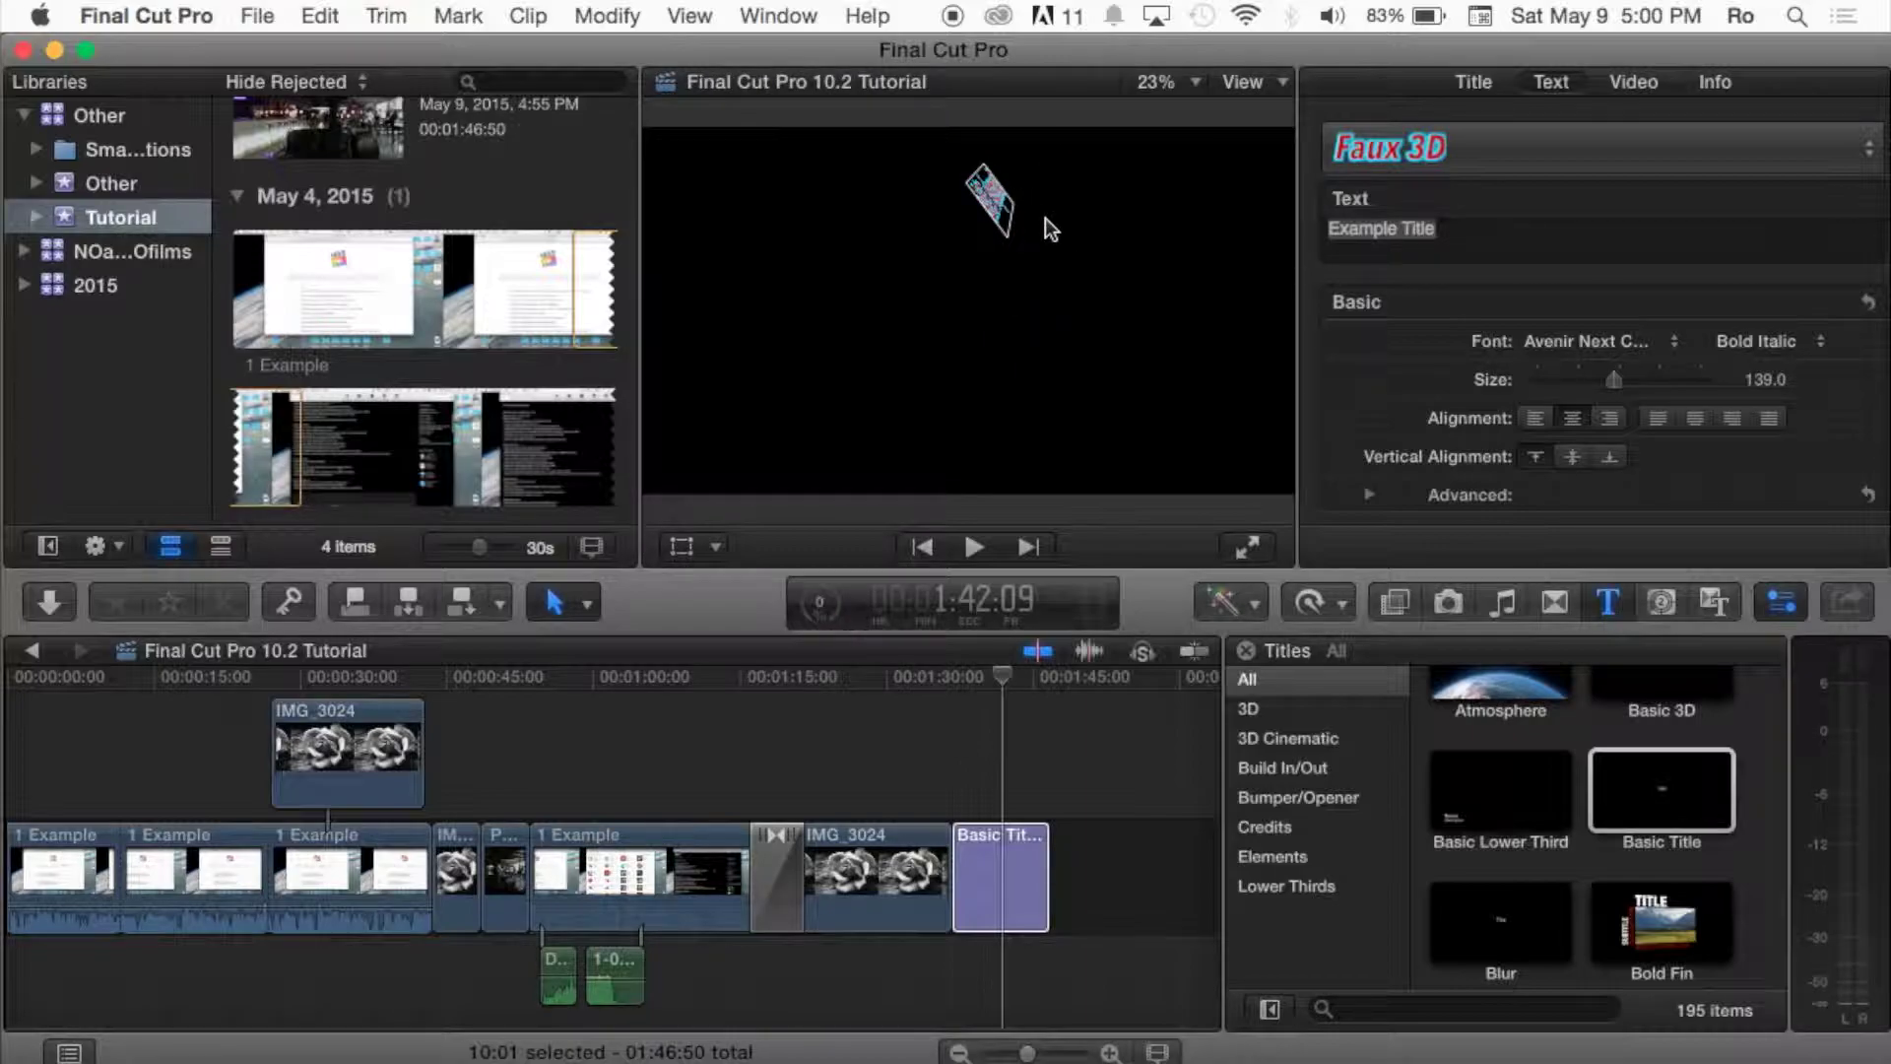
- Undo the 3D rotation with Cmd+Z, then drag the flat title to the top centre of the frame
{"action": "key", "text": "super+z"}
{"action": "key", "text": "super+z"}
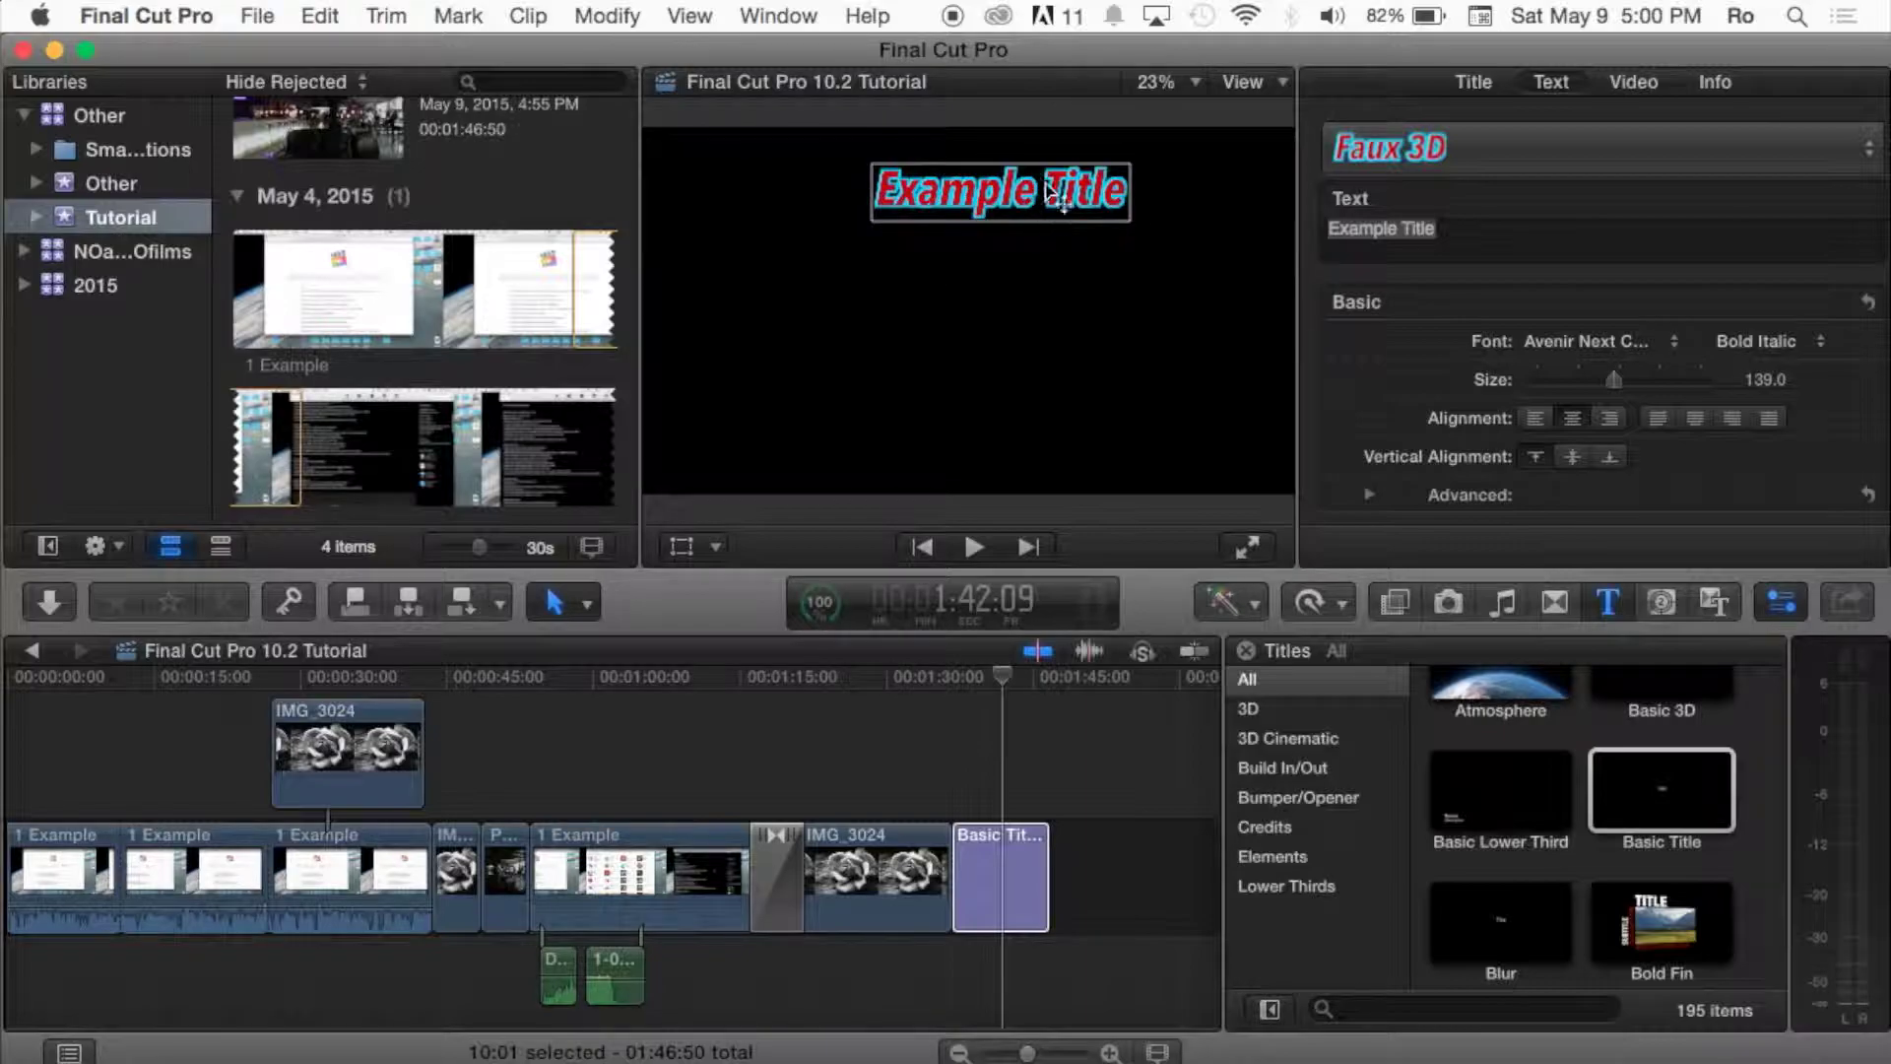
{"action": "left_click_drag", "start_coordinate": [1056, 192], "coordinate": [1007, 197]}
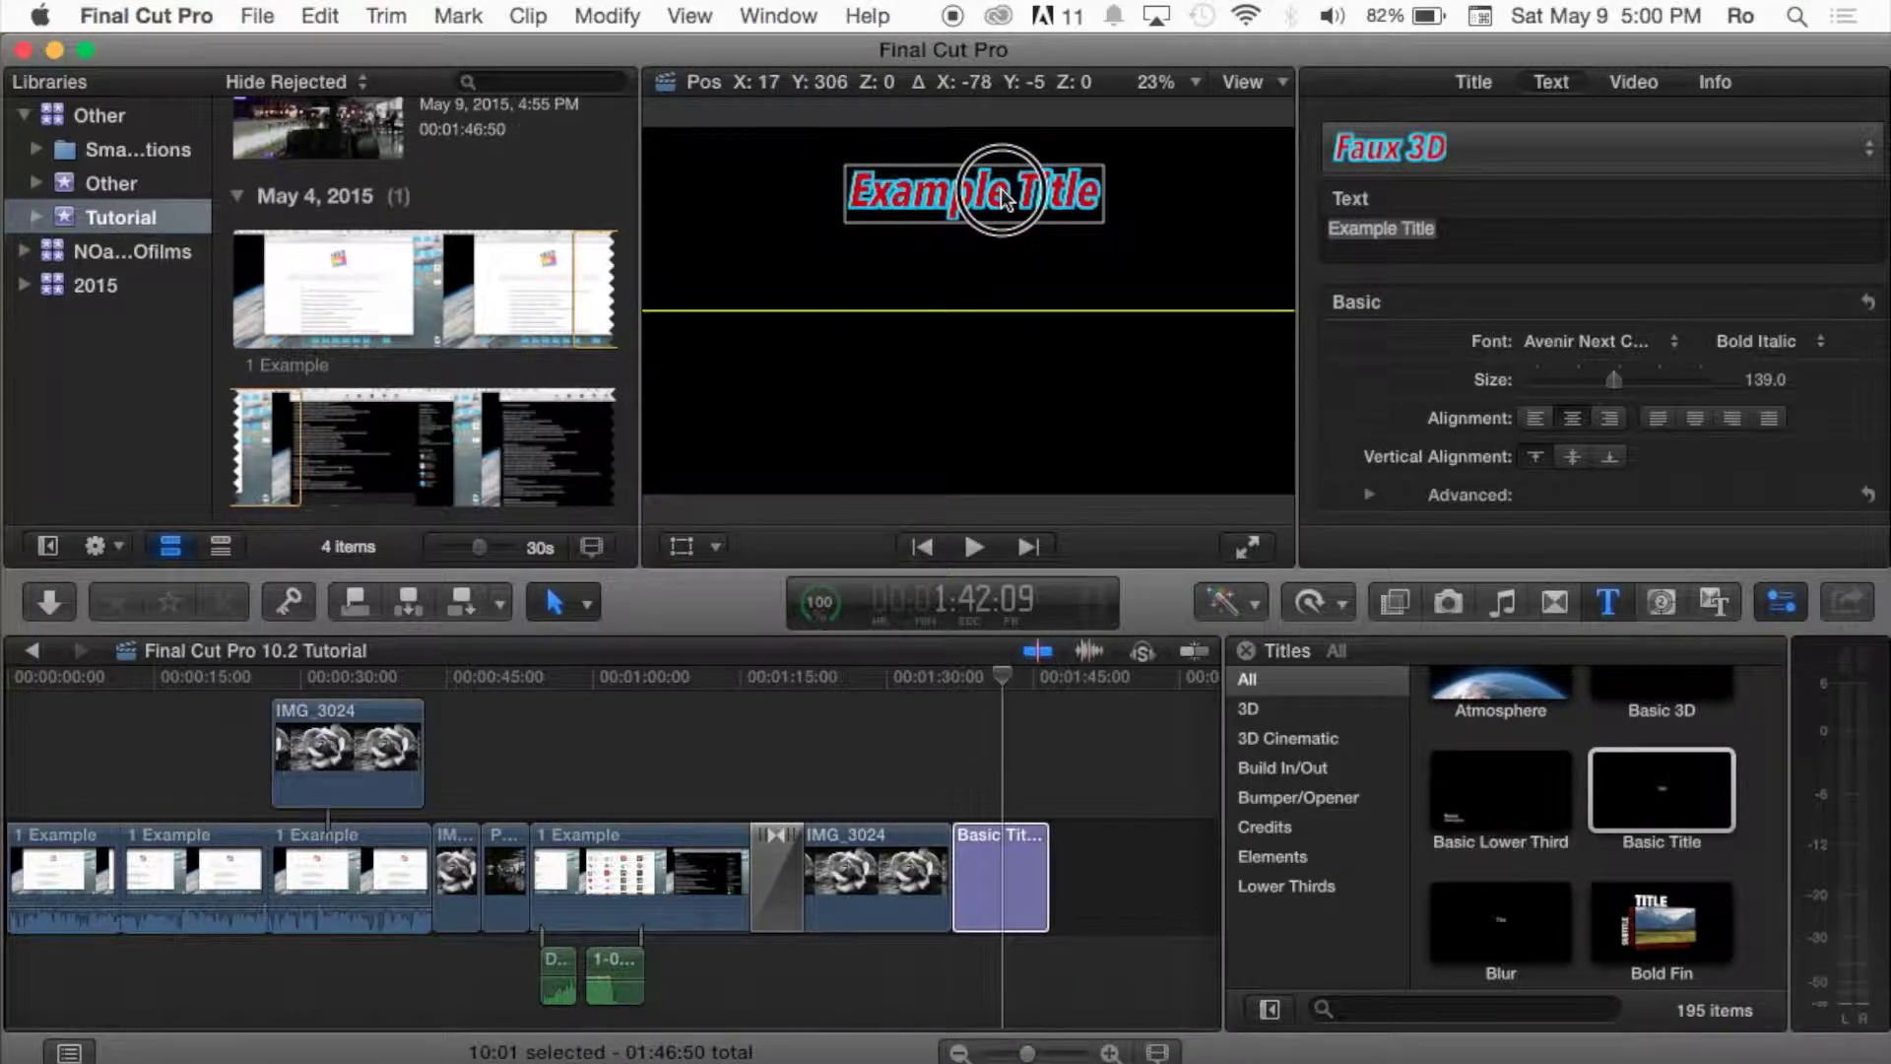
{"action": "left_click_drag", "start_coordinate": [1003, 197], "coordinate": [1011, 195]}
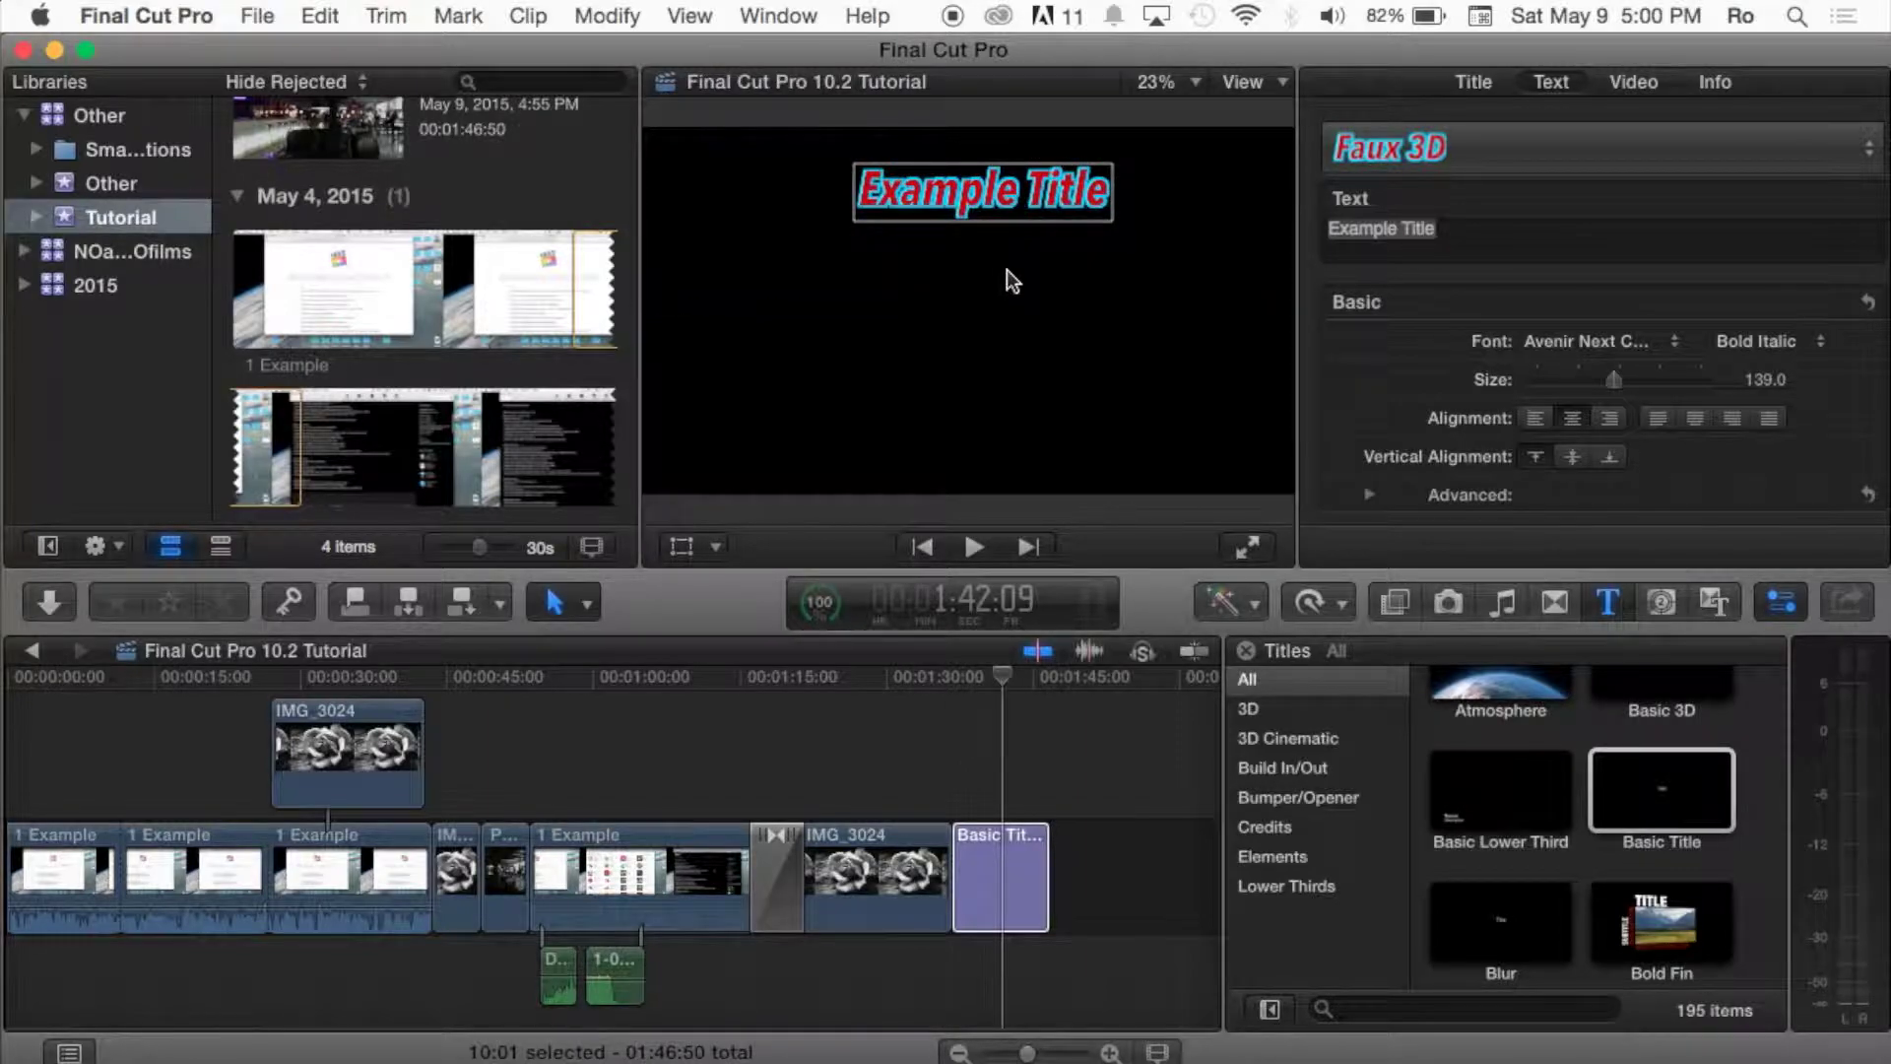